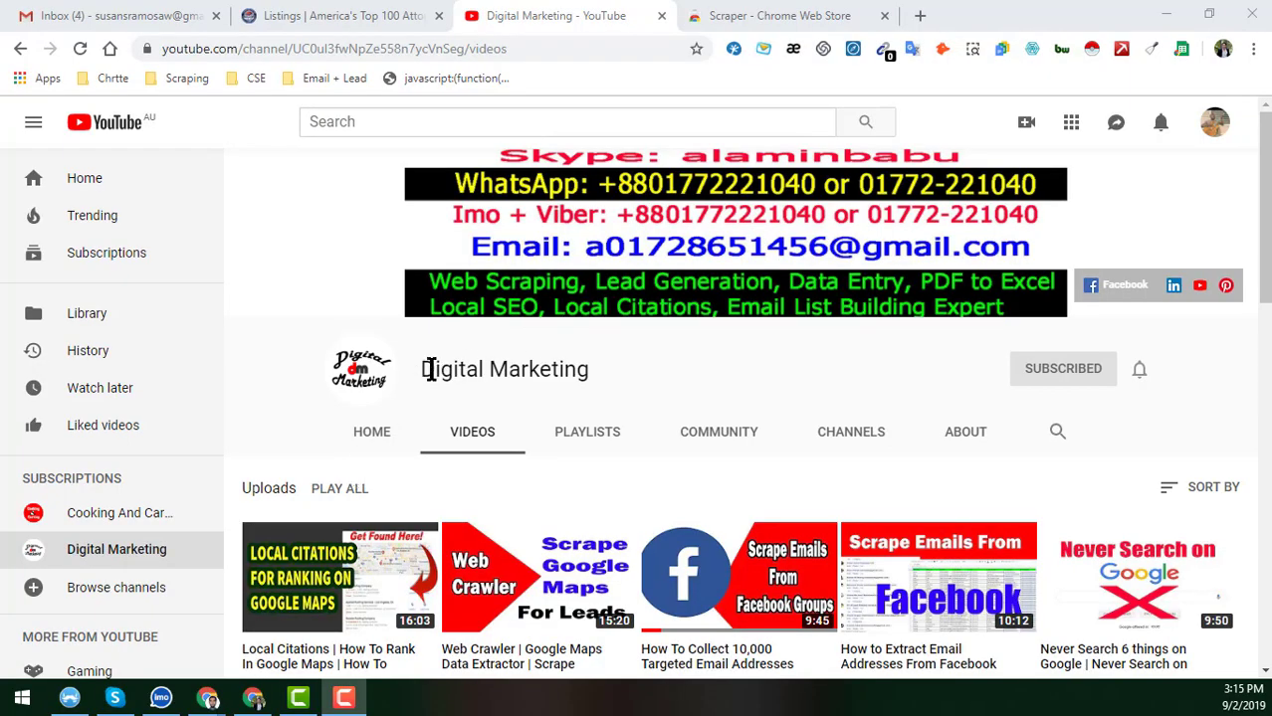
{"action": "left_click_drag", "start_coordinate": [425, 369], "coordinate": [609, 383]}
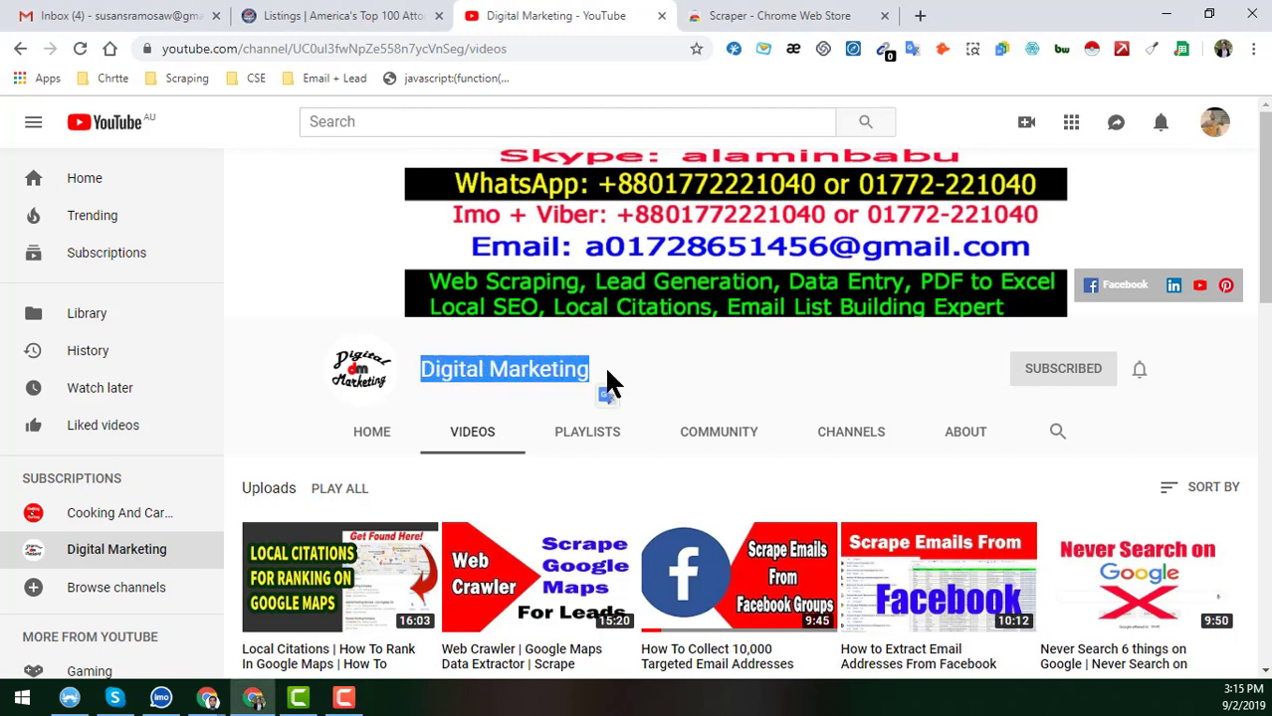
{"action": "left_click", "coordinate": [706, 371]}
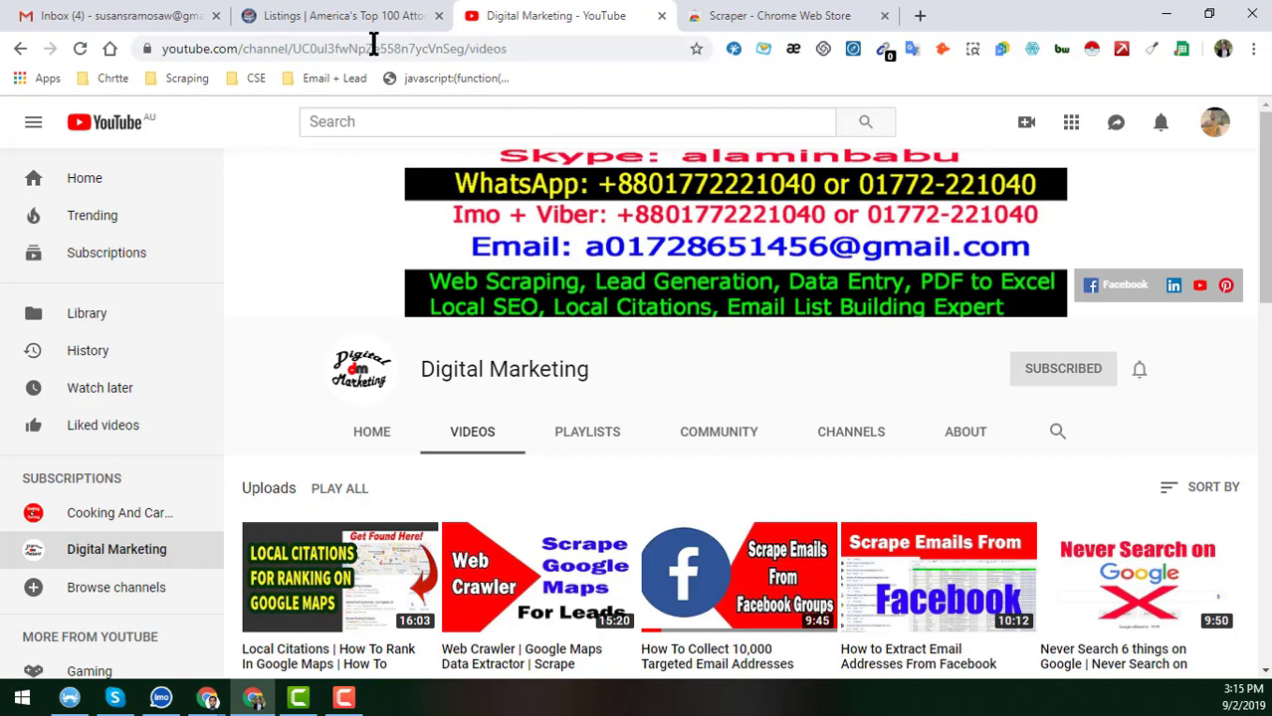
Examine the attorney cards and the number of results on the America's Top 100 Personal Injury Attorneys listings page.
{"action": "left_click", "coordinate": [389, 15]}
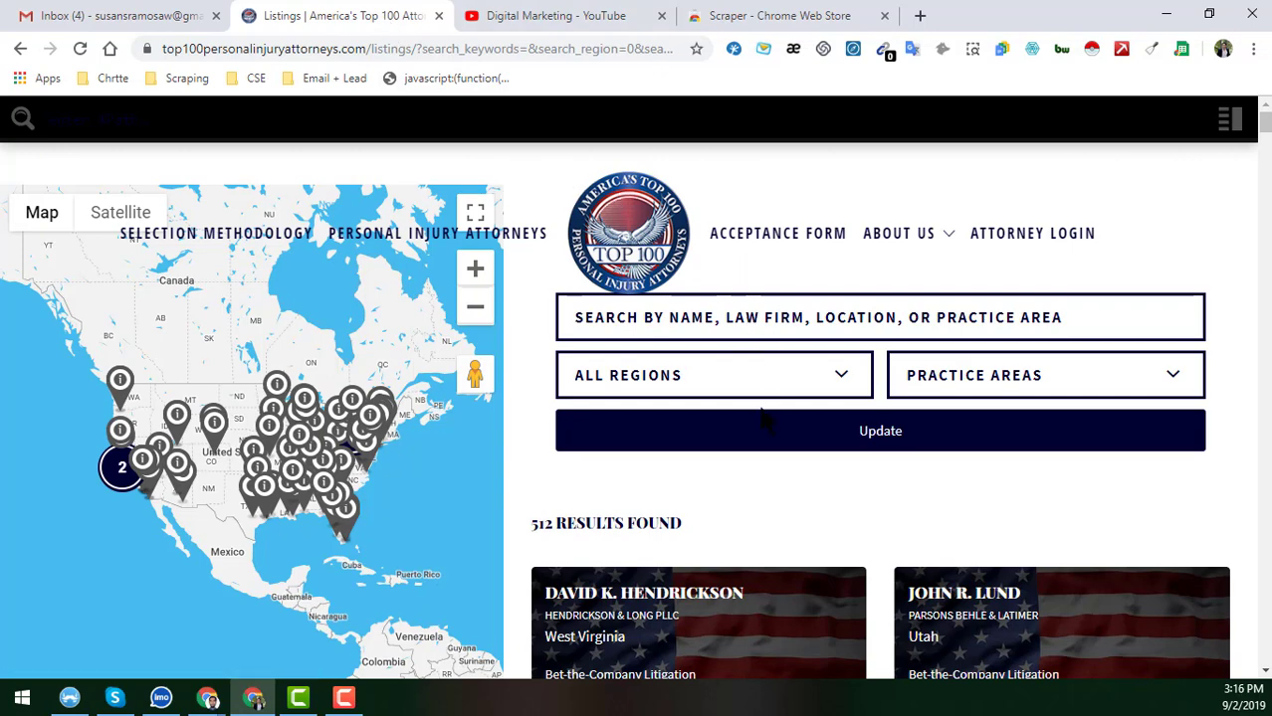
{"action": "scroll", "coordinate": [764, 423], "scroll_direction": "down", "scroll_amount": 2}
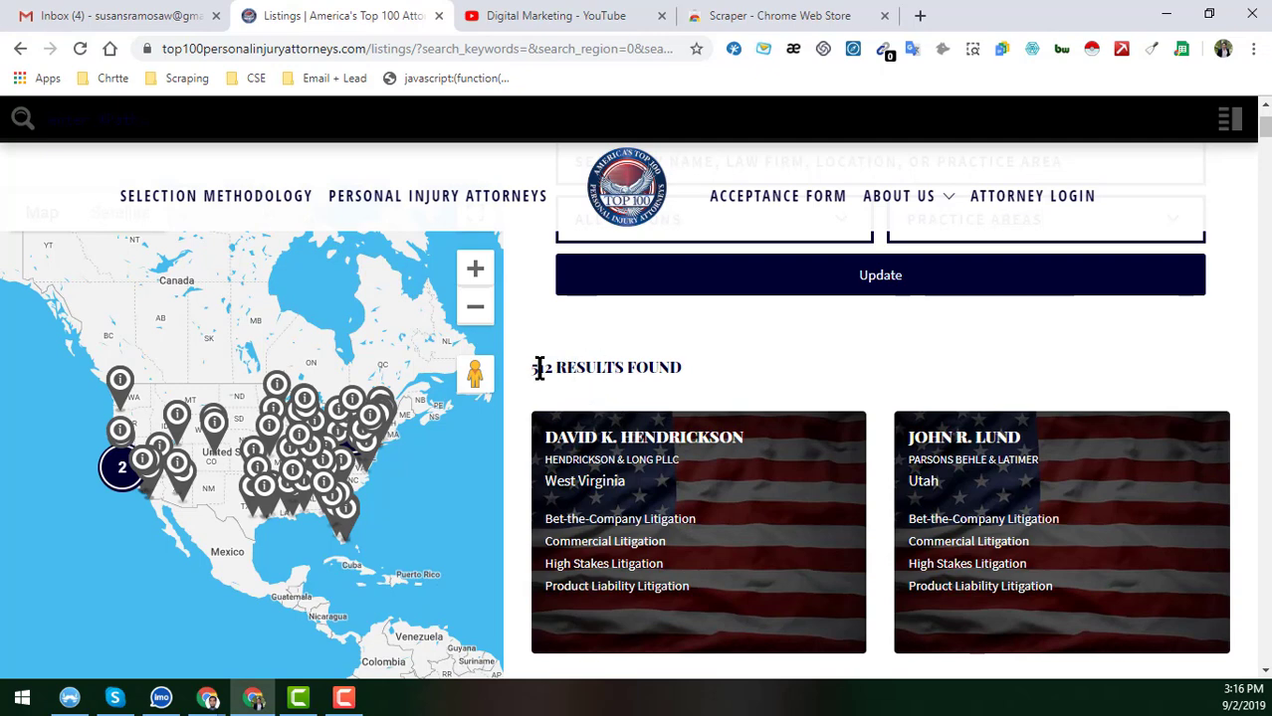
{"action": "scroll", "coordinate": [963, 498], "scroll_direction": "down", "scroll_amount": 2}
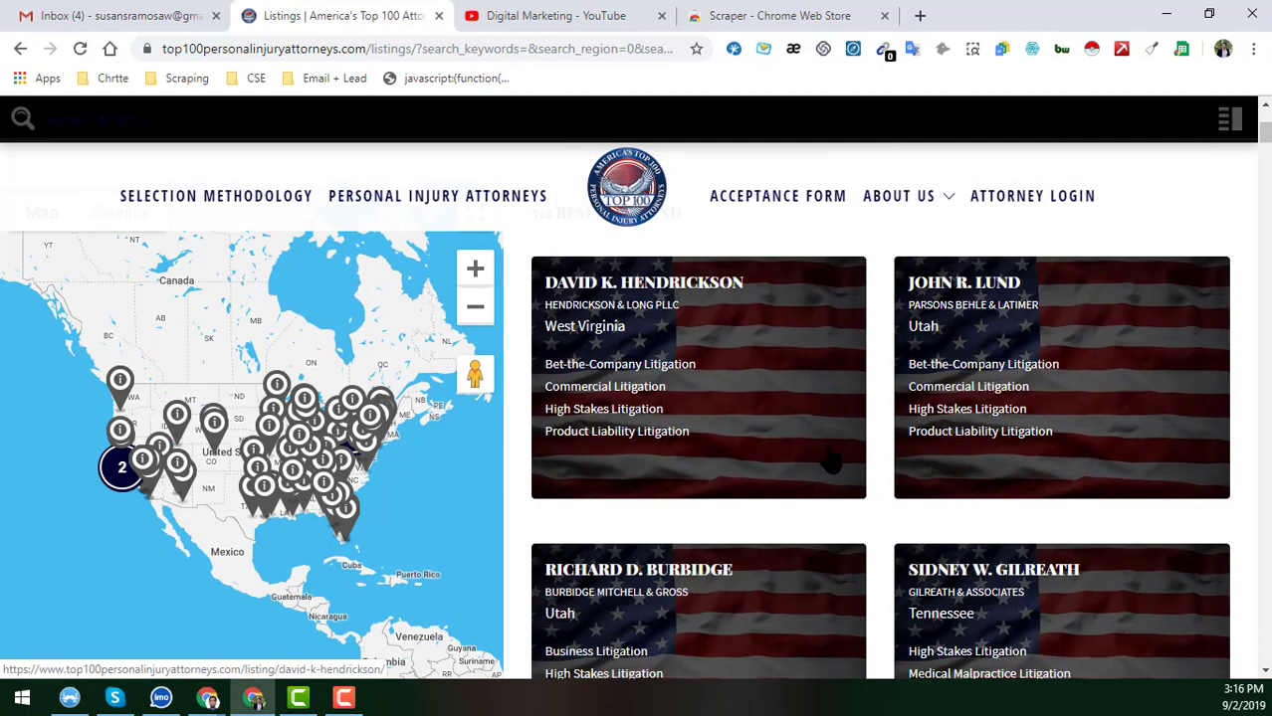
{"action": "scroll", "coordinate": [831, 459], "scroll_direction": "down", "scroll_amount": 12}
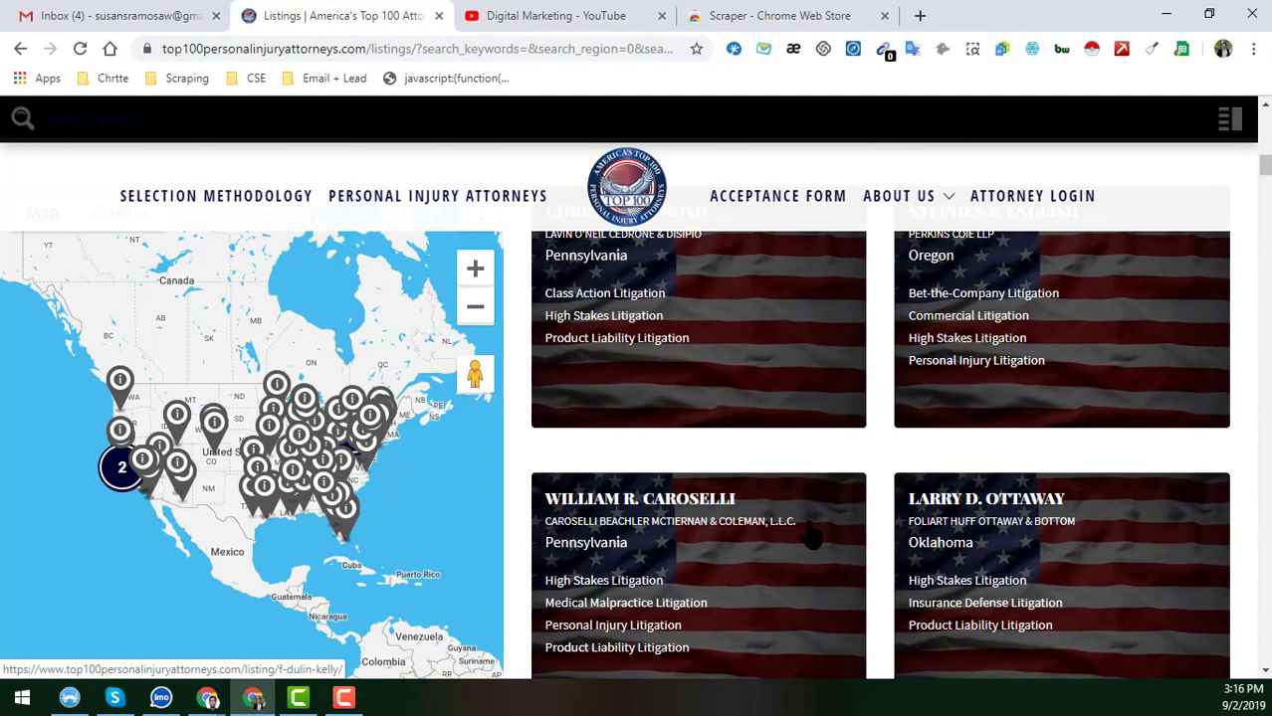
{"action": "scroll", "coordinate": [811, 535], "scroll_direction": "down", "scroll_amount": 2}
{"action": "scroll", "coordinate": [829, 540], "scroll_direction": "down", "scroll_amount": 2}
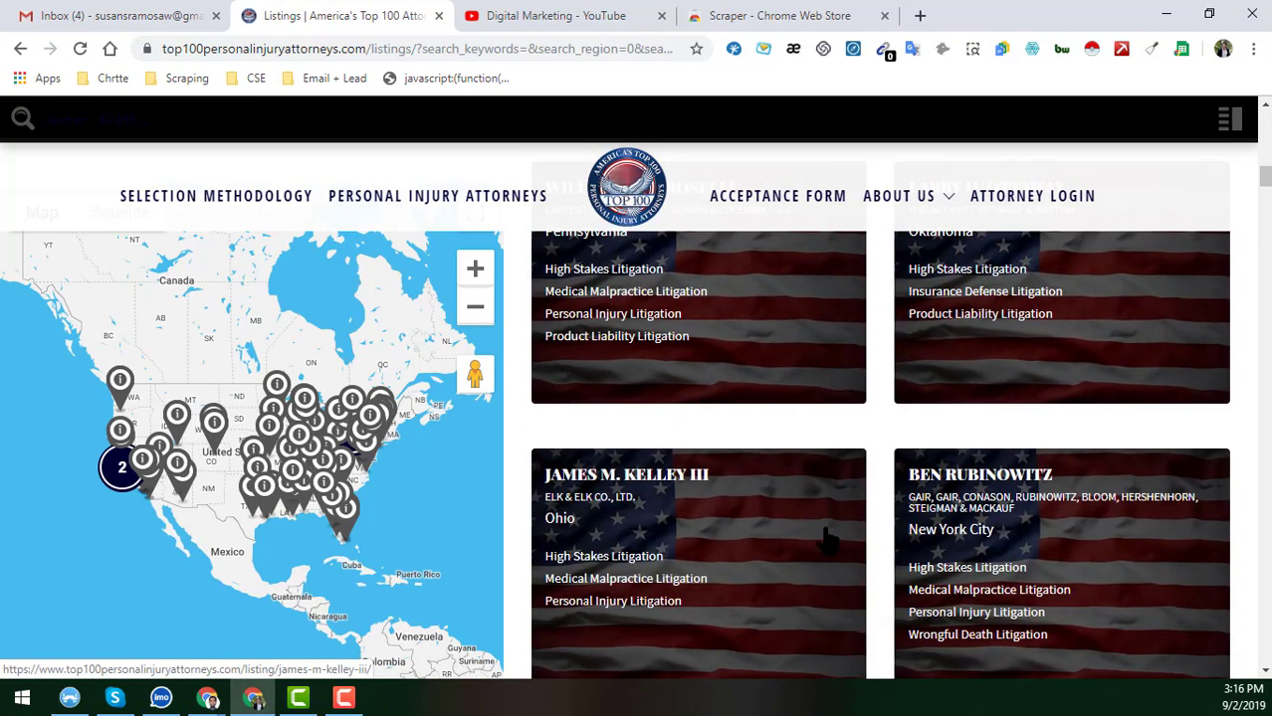
{"action": "scroll", "coordinate": [885, 537], "scroll_direction": "up", "scroll_amount": 16}
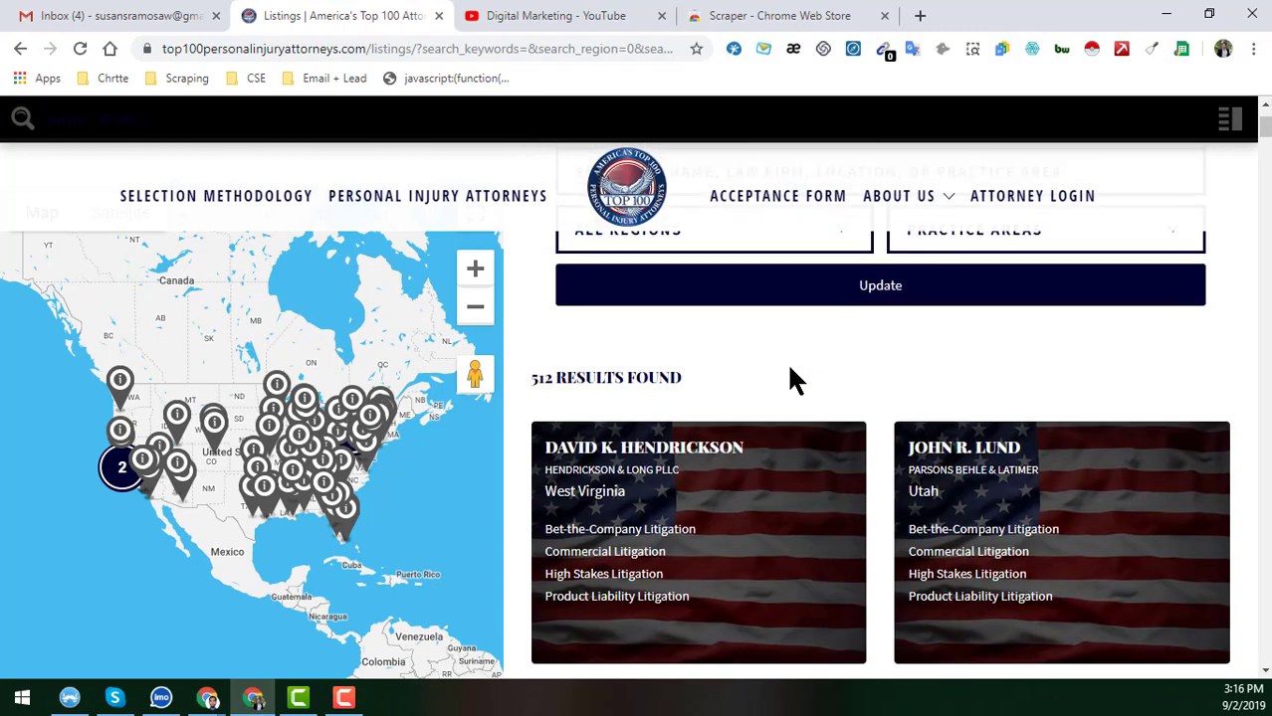
{"action": "scroll", "coordinate": [606, 556], "scroll_direction": "down", "scroll_amount": 2}
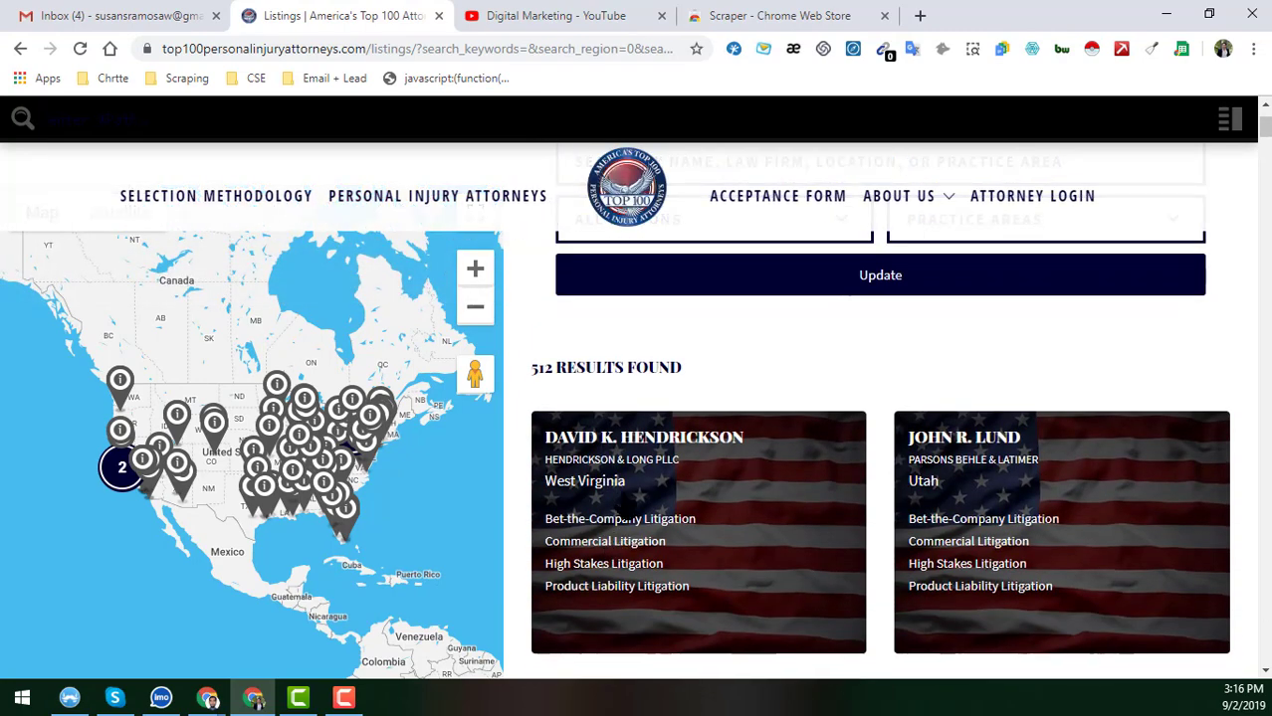
Open the first listed attorney's profile in a new browser tab and switch to it.
{"action": "right_click", "coordinate": [633, 437]}
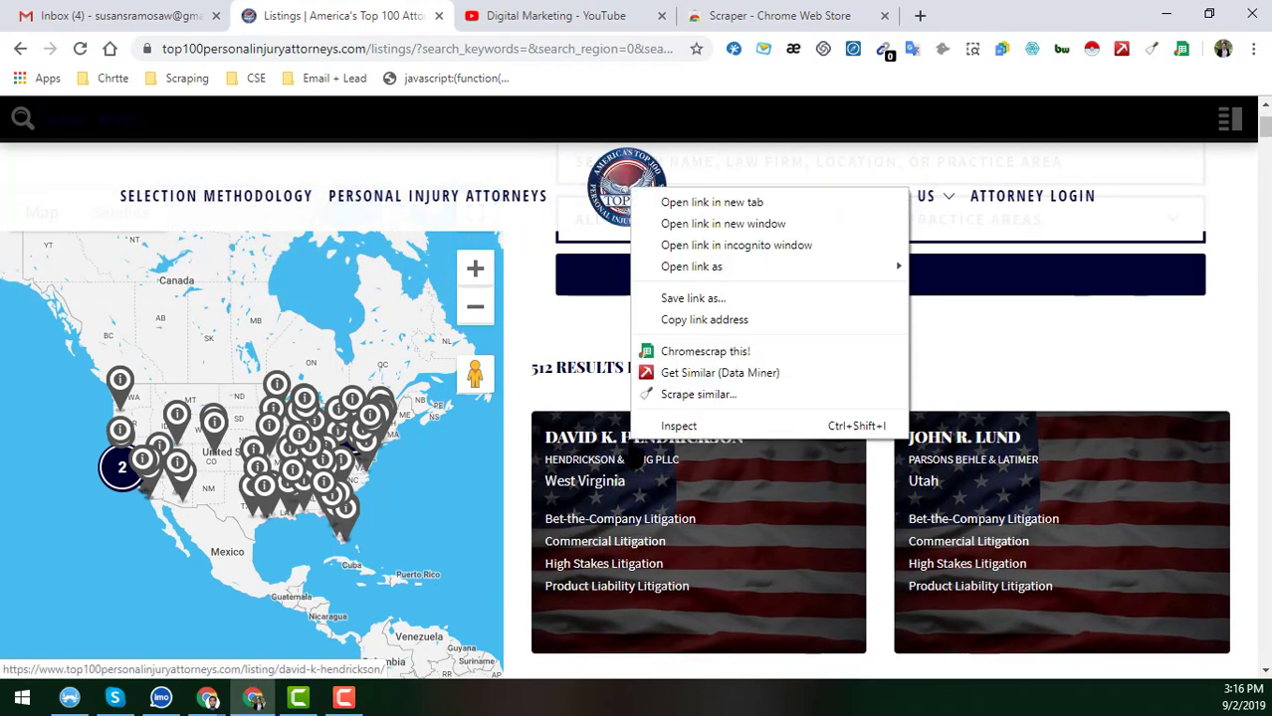
{"action": "left_click", "coordinate": [735, 199]}
{"action": "left_click", "coordinate": [559, 12]}
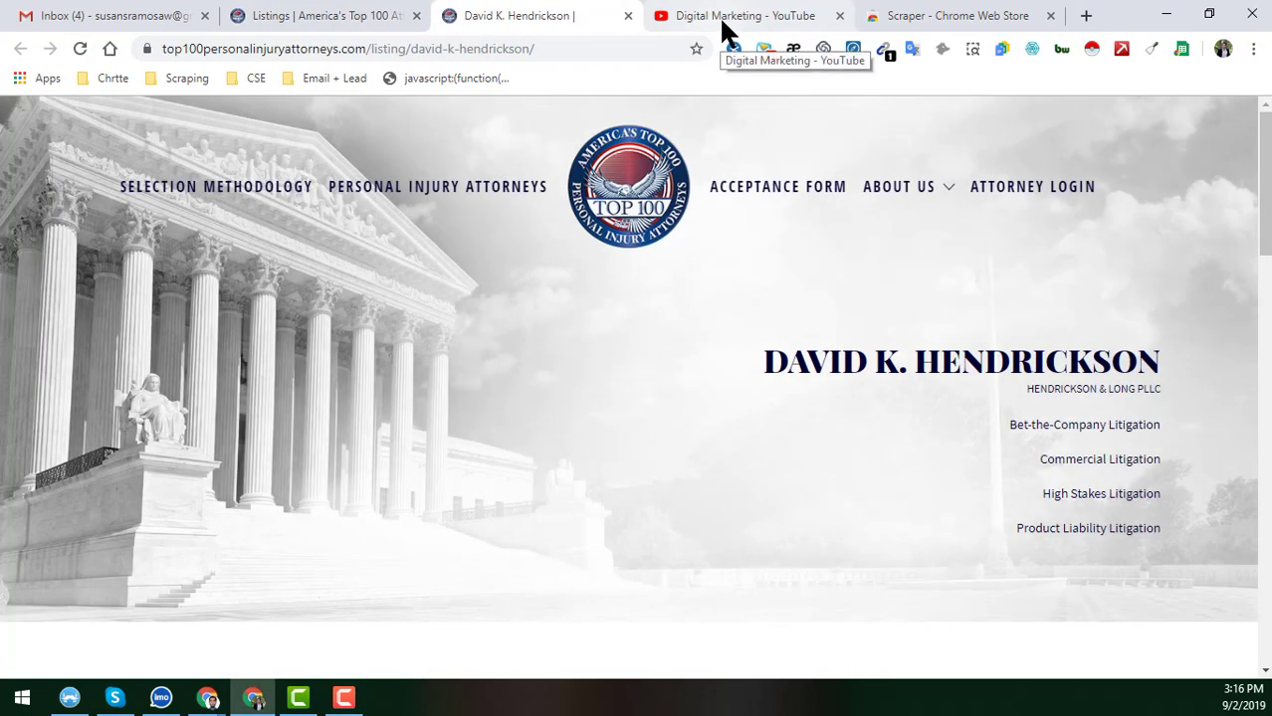
{"action": "left_click", "coordinate": [722, 22]}
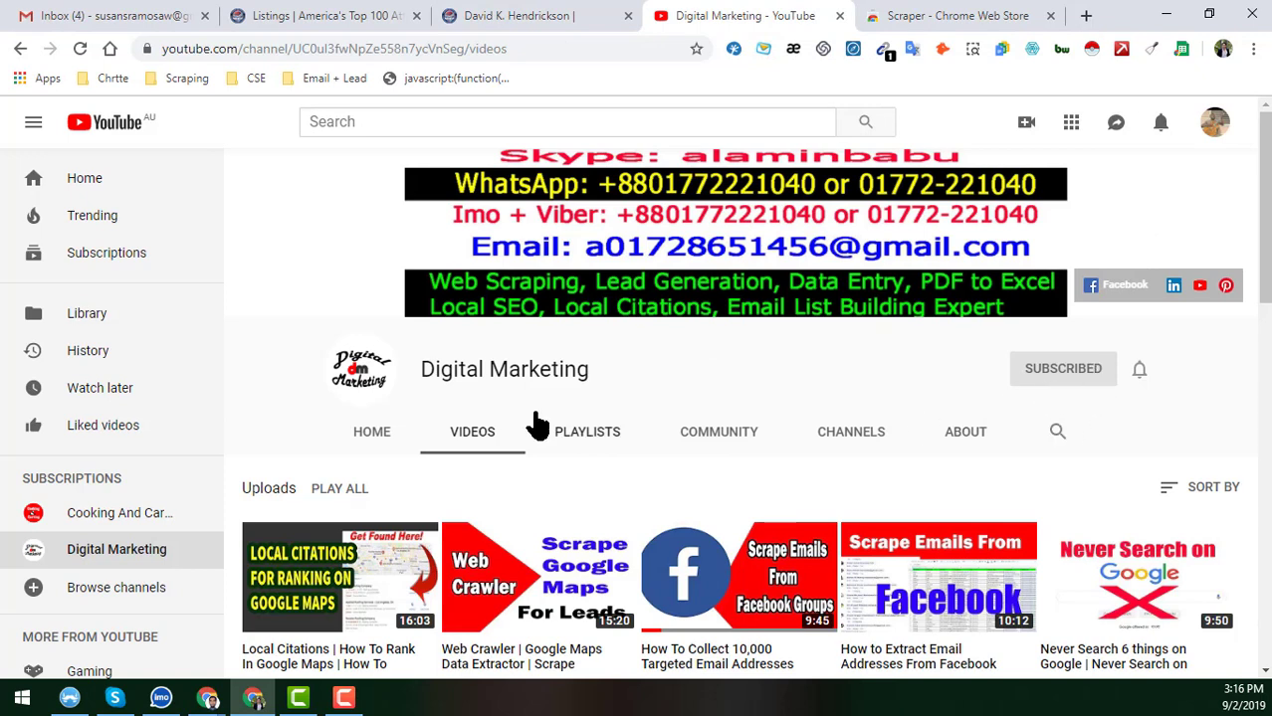
{"action": "left_click", "coordinate": [335, 14]}
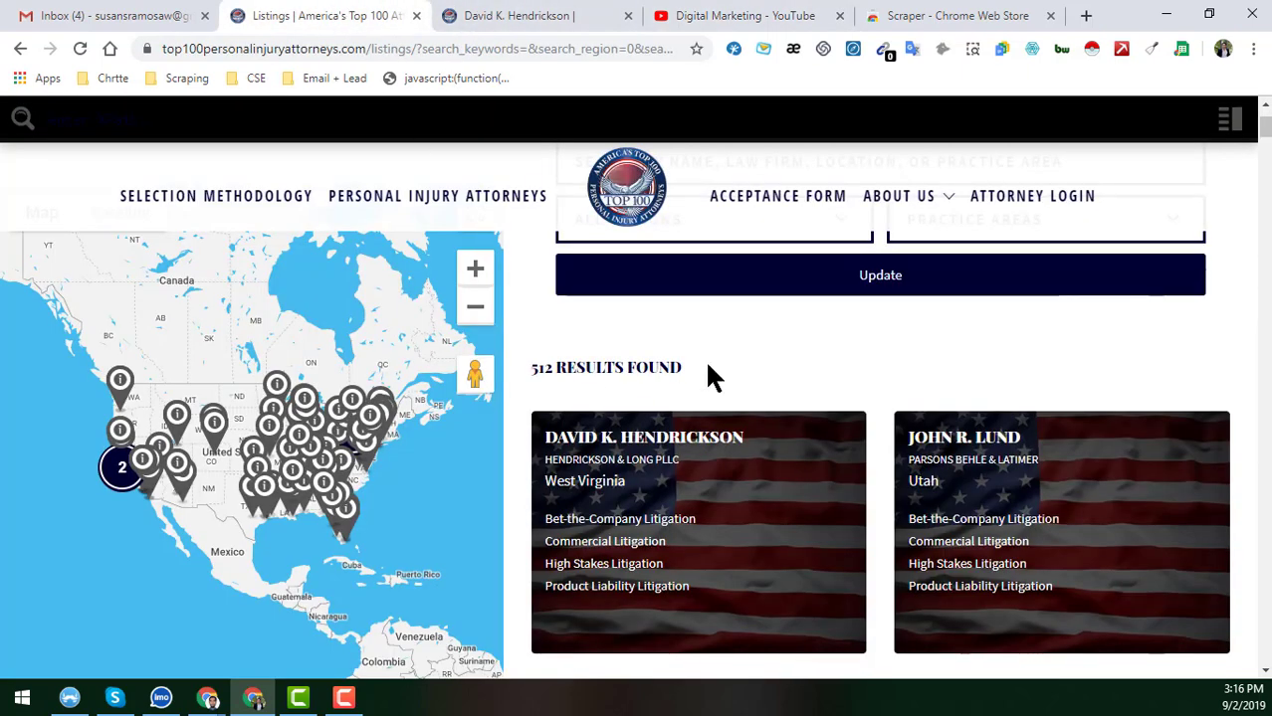
{"action": "left_click", "coordinate": [522, 12]}
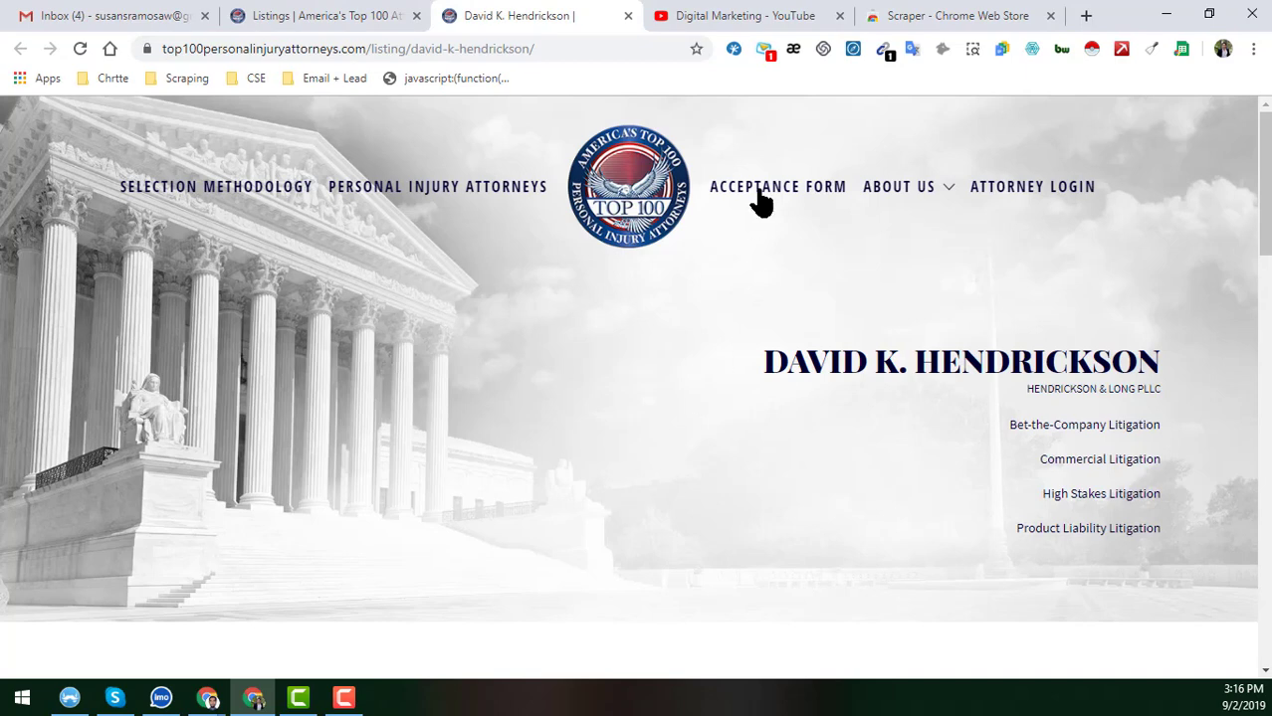
{"action": "left_click", "coordinate": [781, 25]}
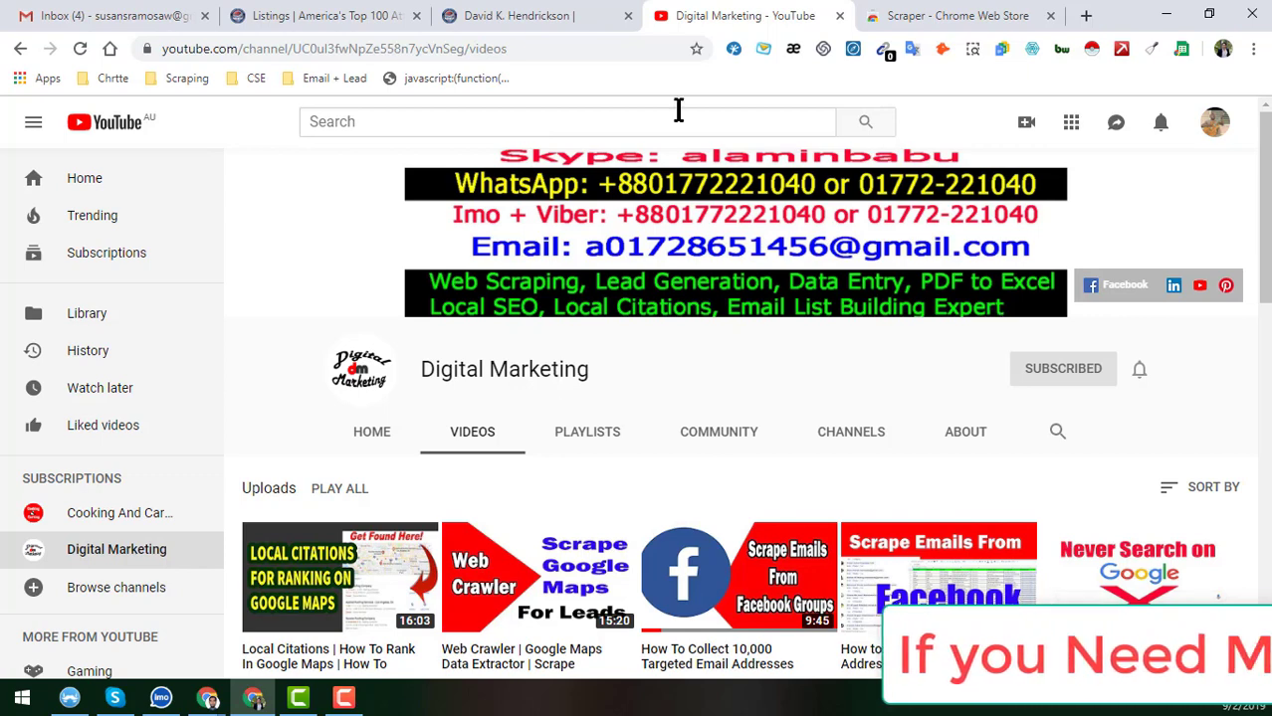
Review the first attorney's profile page for the address, phone, email and website details.
{"action": "left_click", "coordinate": [522, 22]}
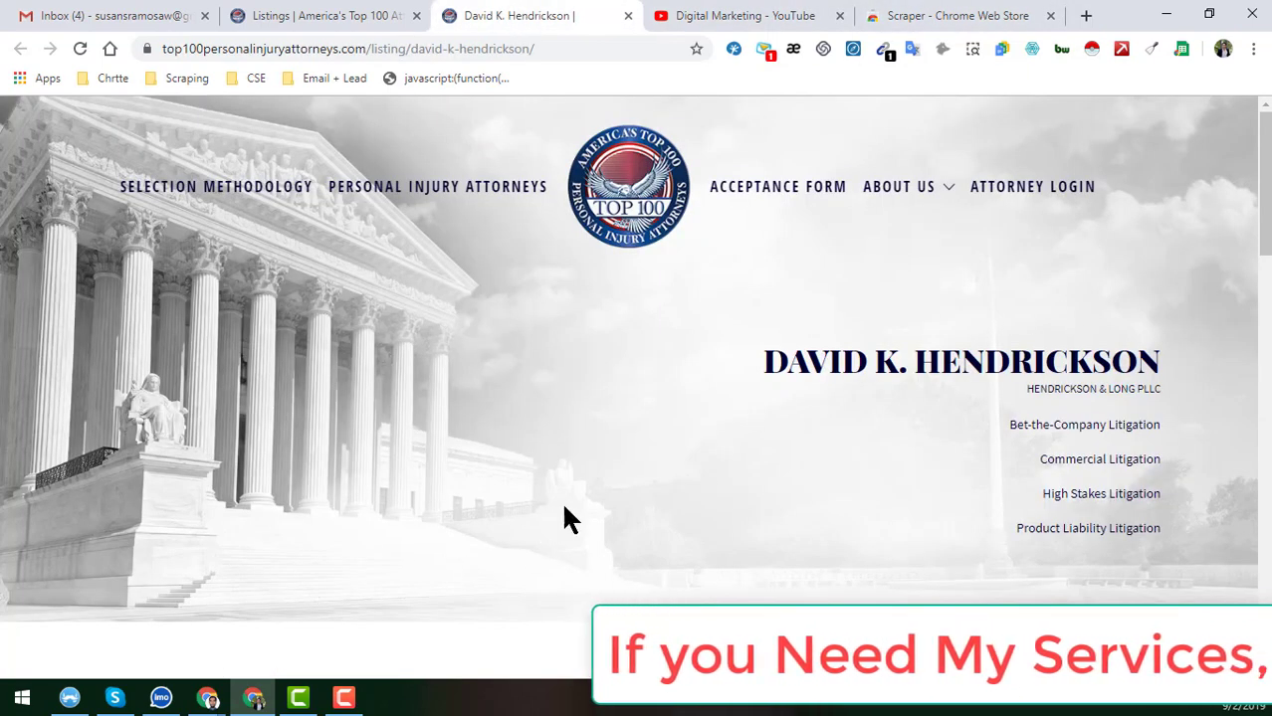
{"action": "scroll", "coordinate": [564, 393], "scroll_direction": "down", "scroll_amount": 2}
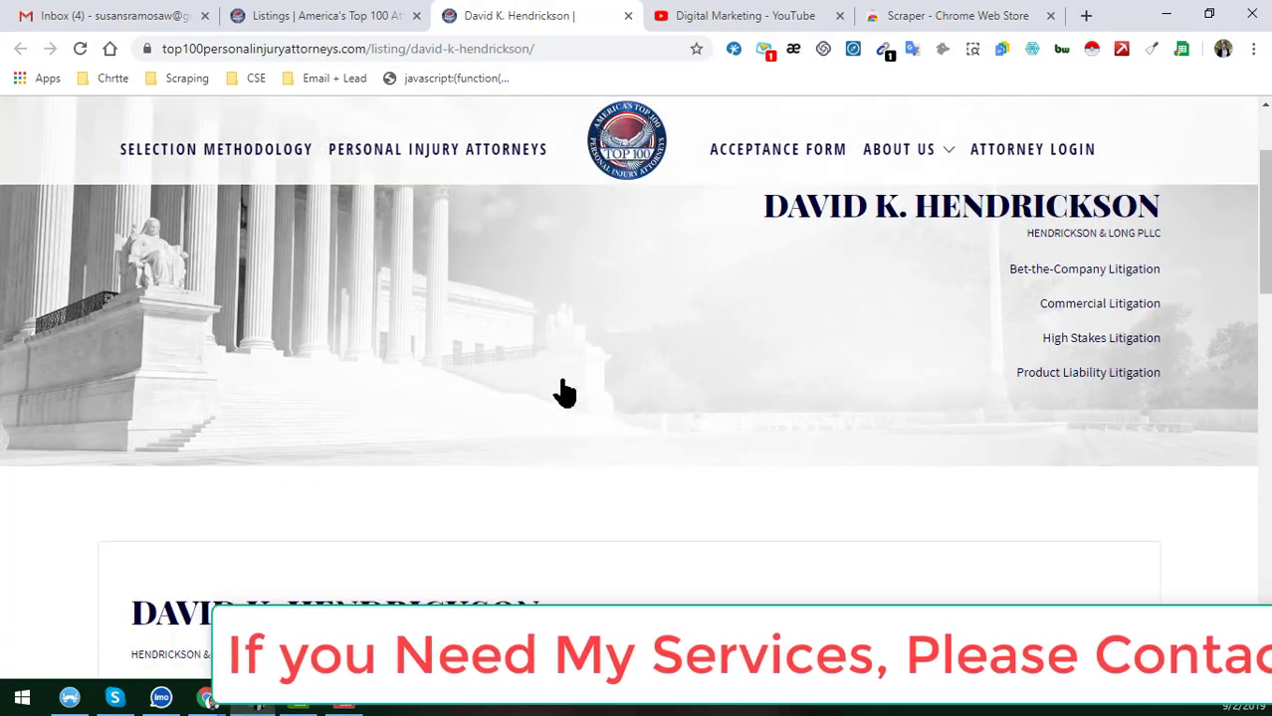
{"action": "scroll", "coordinate": [564, 393], "scroll_direction": "down", "scroll_amount": 3}
{"action": "scroll", "coordinate": [796, 349], "scroll_direction": "down", "scroll_amount": 2}
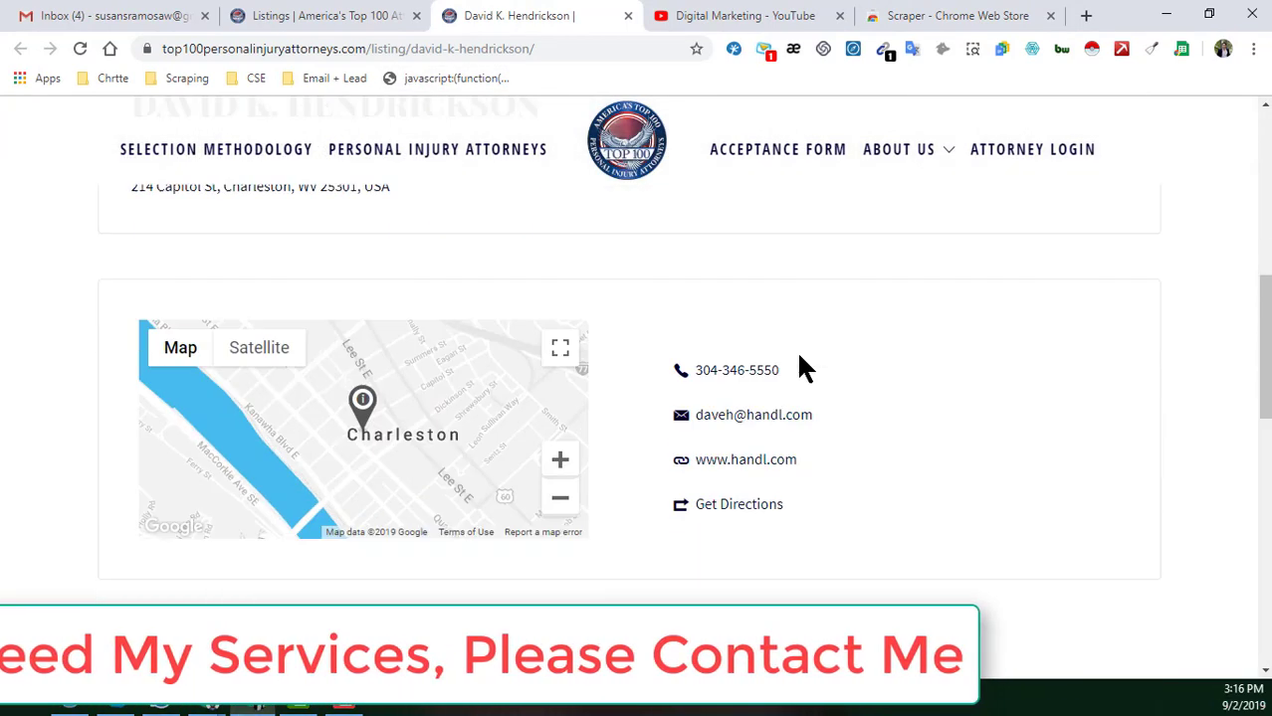
{"action": "scroll", "coordinate": [798, 358], "scroll_direction": "down", "scroll_amount": 1}
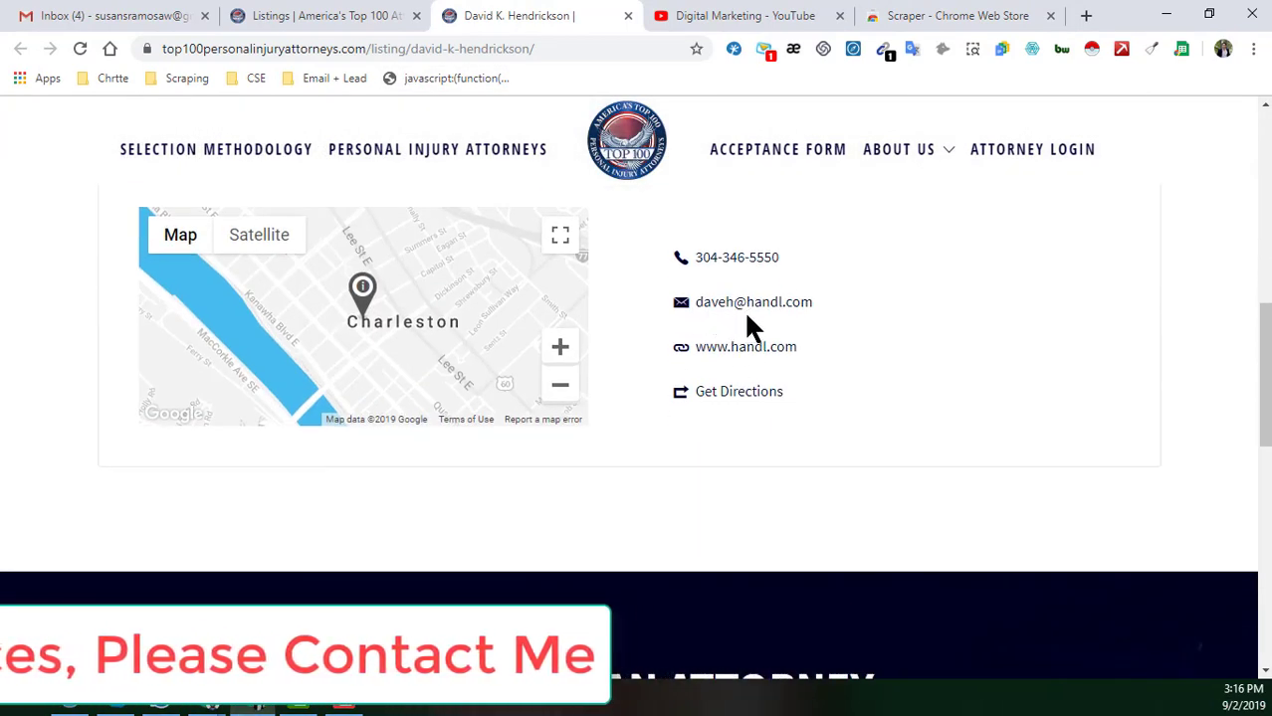
Examine the attorney listings down to the end of the page, including the page-number links.
{"action": "left_click", "coordinate": [383, 14]}
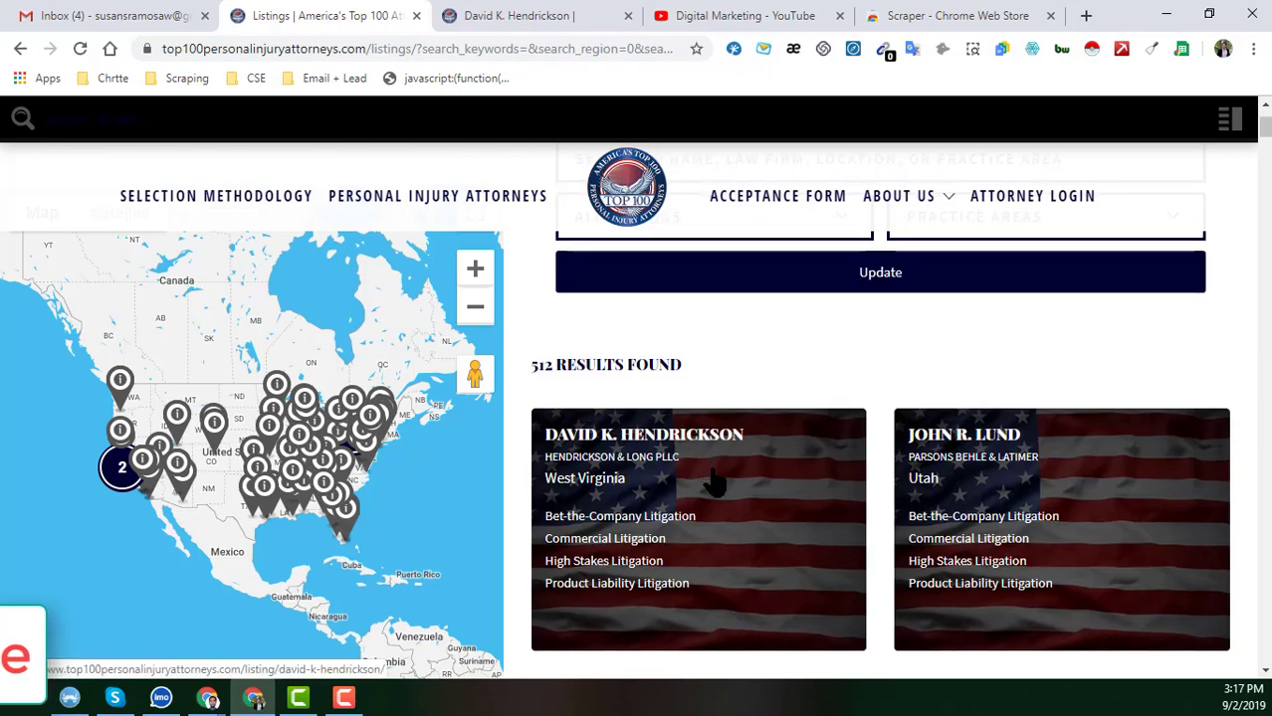
{"action": "scroll", "coordinate": [715, 483], "scroll_direction": "down", "scroll_amount": 6}
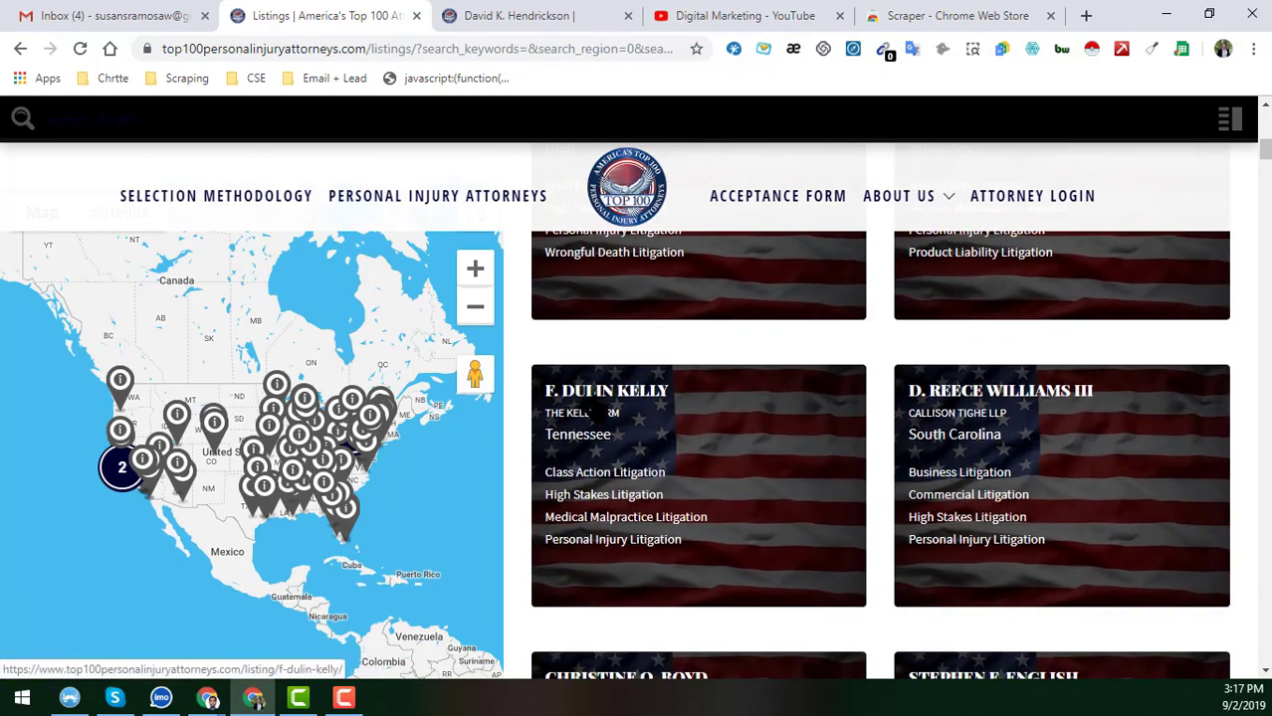
{"action": "scroll", "coordinate": [798, 510], "scroll_direction": "down", "scroll_amount": 12}
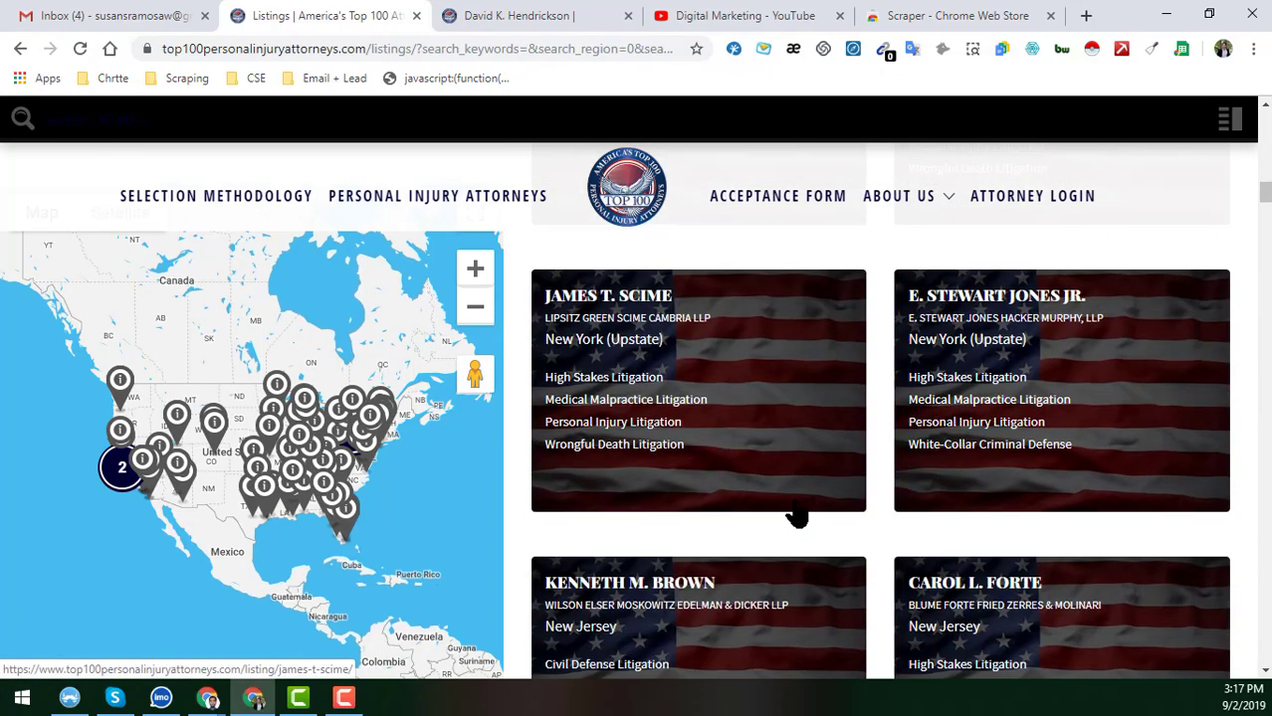
{"action": "scroll", "coordinate": [800, 521], "scroll_direction": "down", "scroll_amount": 10}
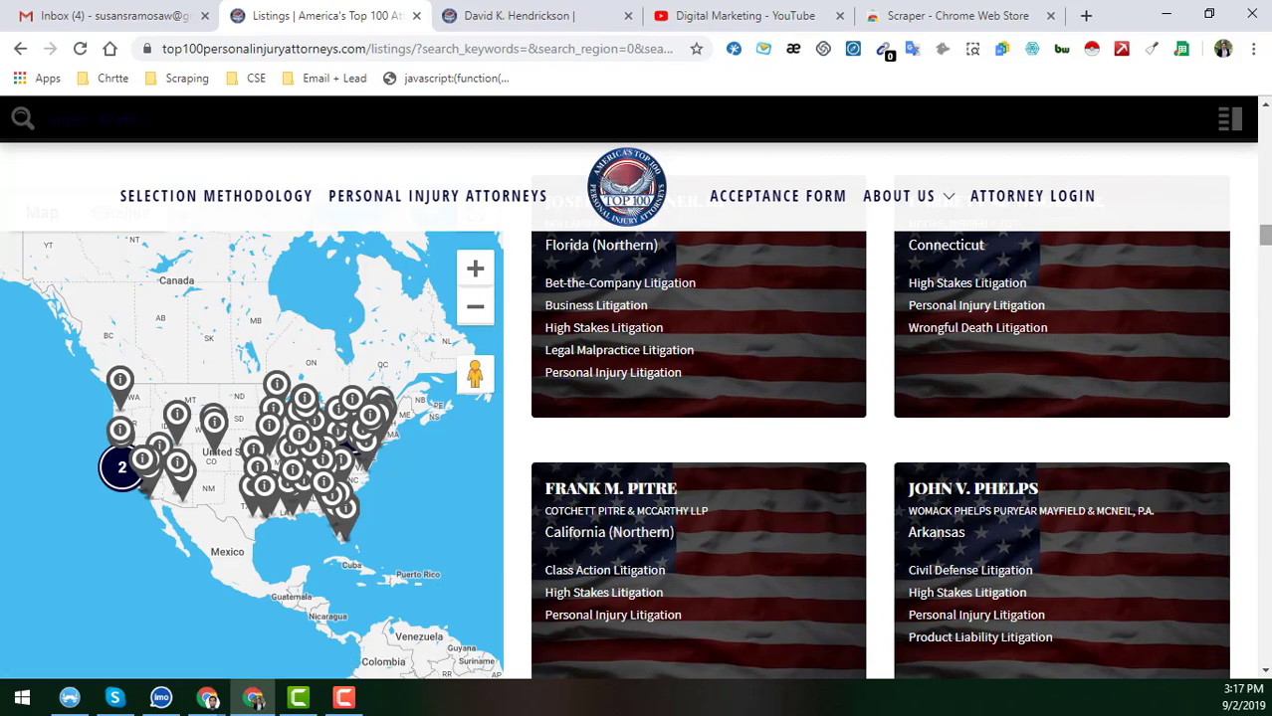
{"action": "left_click_drag", "start_coordinate": [1265, 236], "coordinate": [1246, 642]}
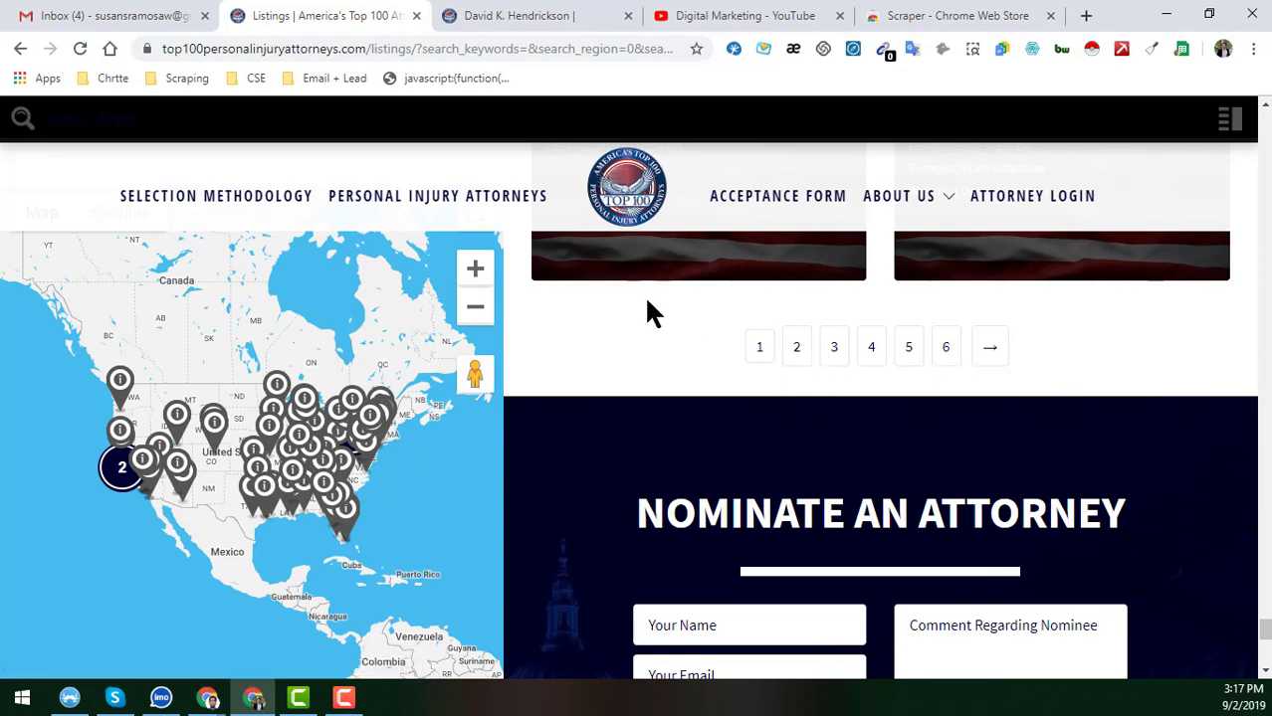
{"action": "scroll", "coordinate": [647, 319], "scroll_direction": "up", "scroll_amount": 5}
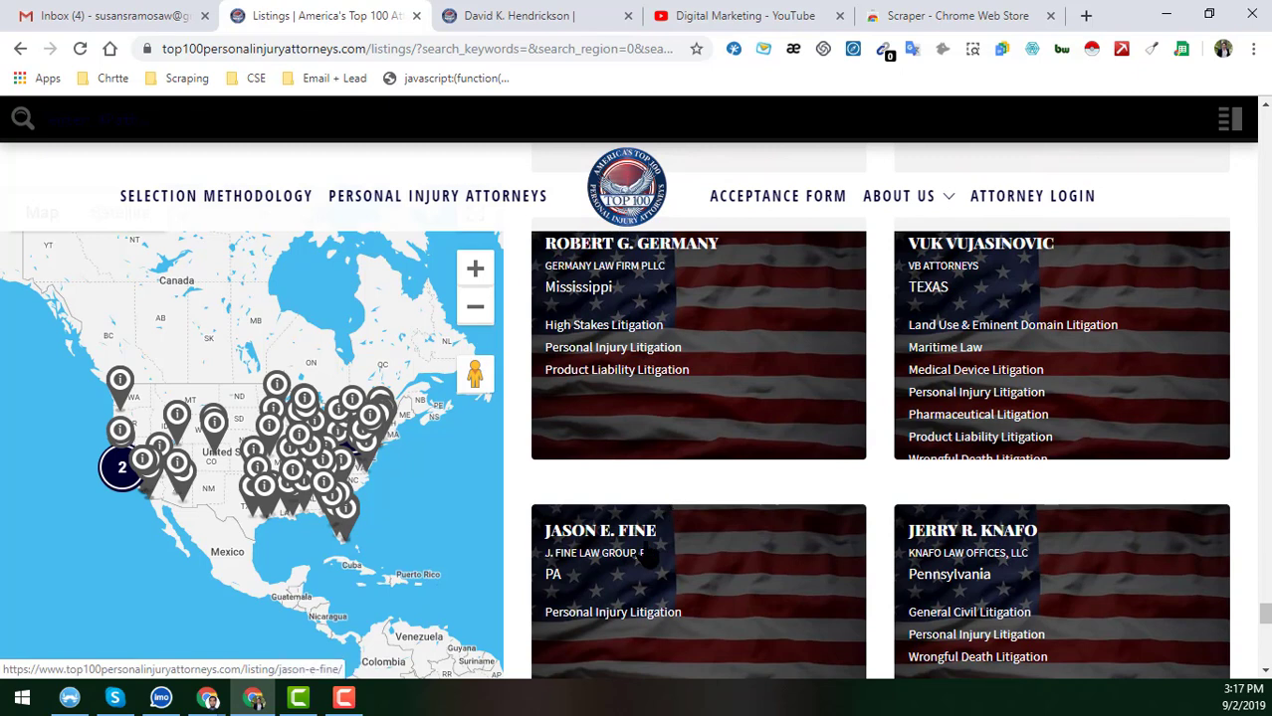
{"action": "scroll", "coordinate": [646, 555], "scroll_direction": "down", "scroll_amount": 3}
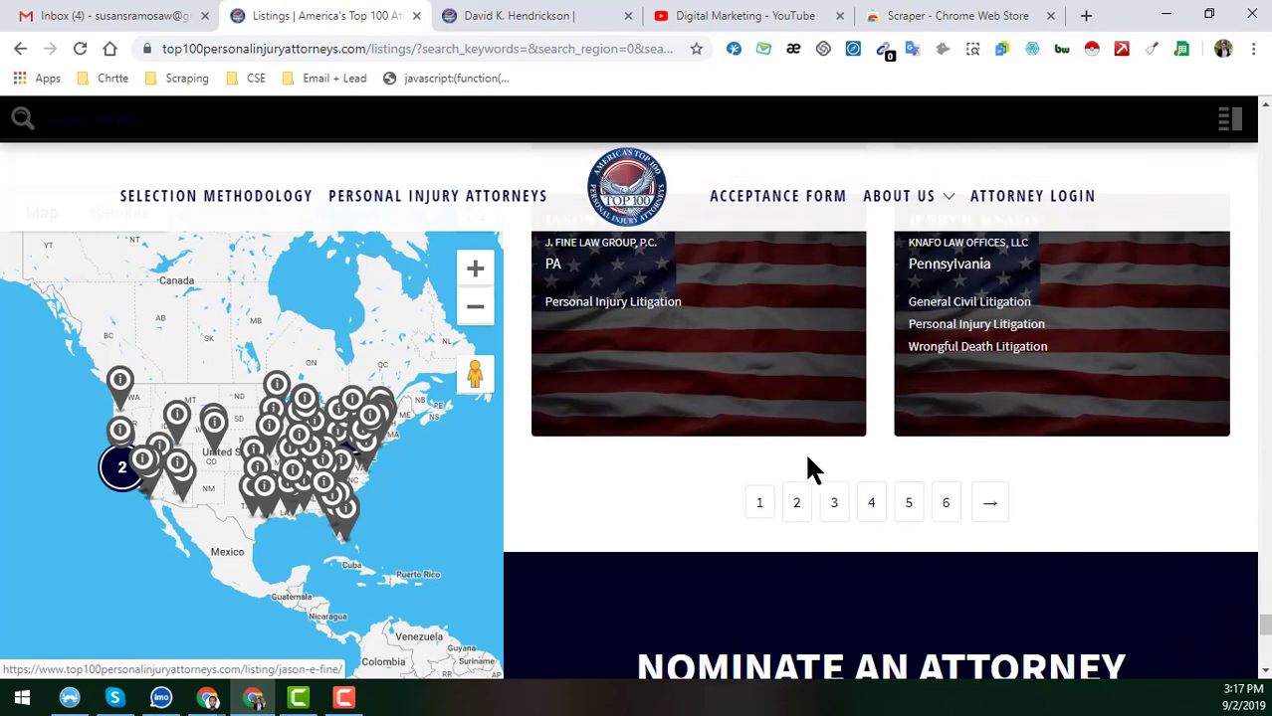
{"action": "scroll", "coordinate": [673, 372], "scroll_direction": "up", "scroll_amount": 2}
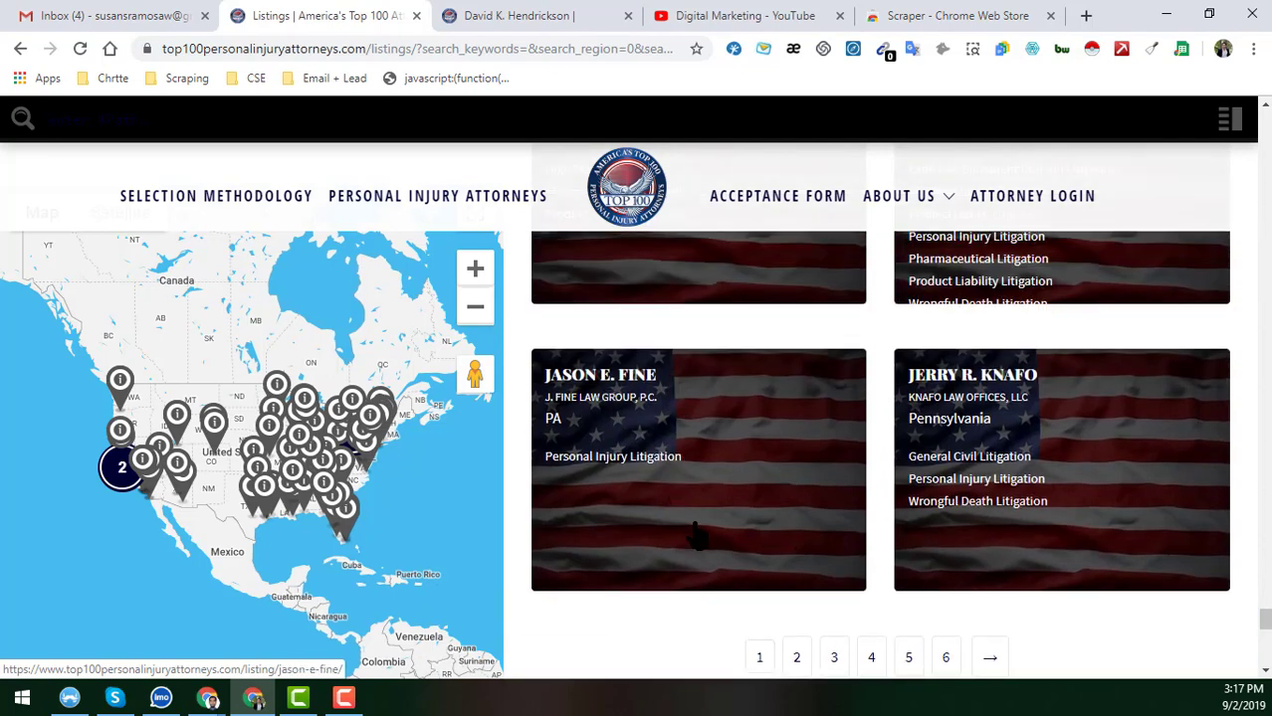
Recheck the contact details on the first attorney's profile, and return to look back through the attorney listings.
{"action": "left_click", "coordinate": [593, 15]}
{"action": "scroll", "coordinate": [782, 423], "scroll_direction": "up", "scroll_amount": 1}
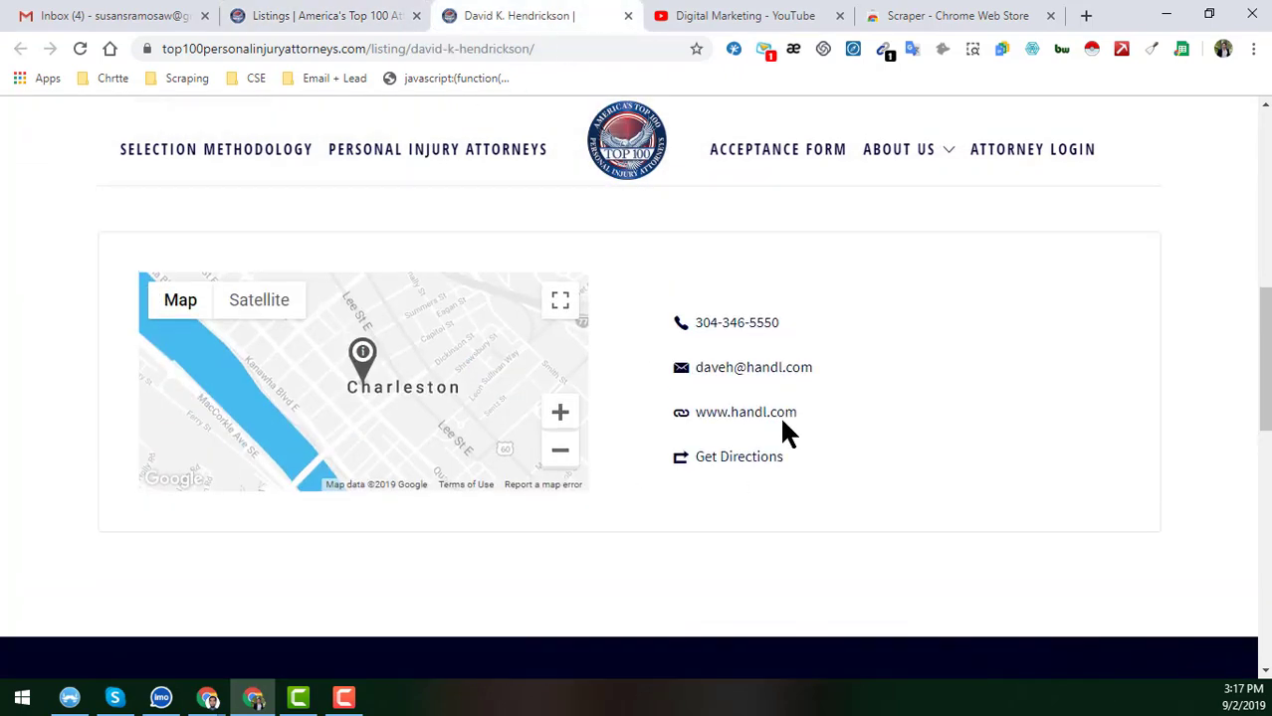
{"action": "scroll", "coordinate": [784, 429], "scroll_direction": "up", "scroll_amount": 5}
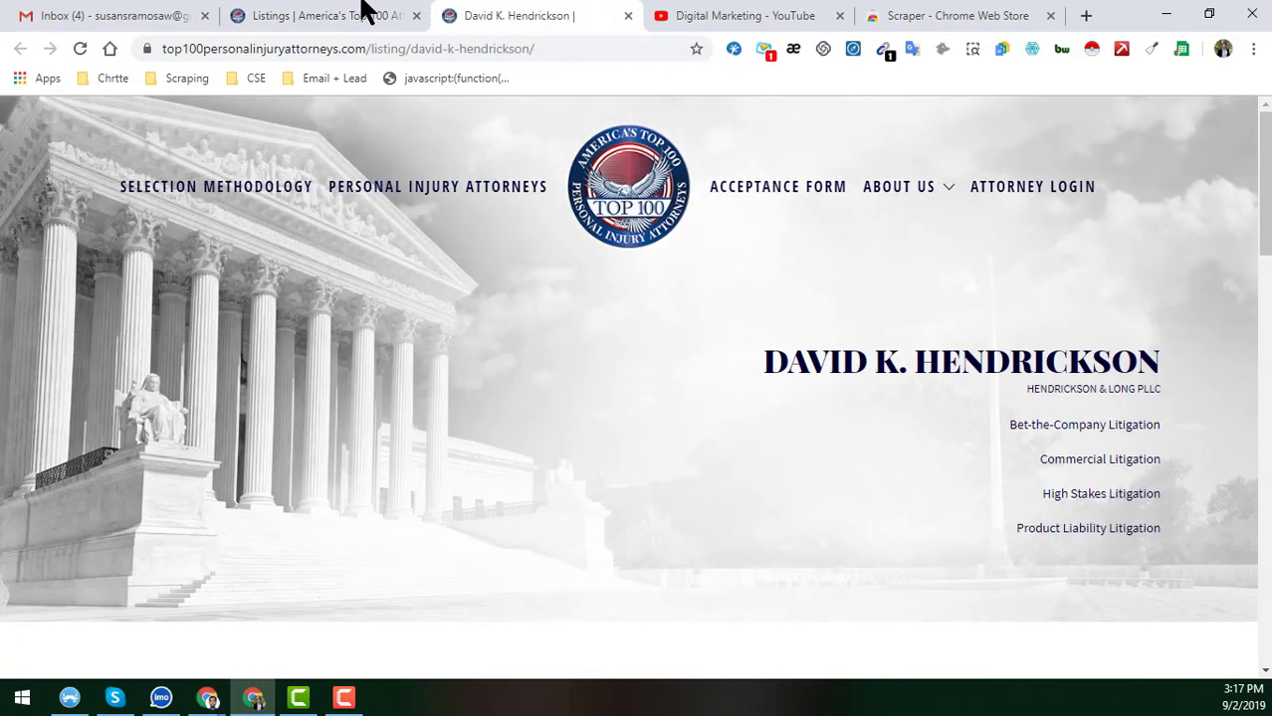
{"action": "left_click", "coordinate": [358, 14]}
{"action": "scroll", "coordinate": [633, 418], "scroll_direction": "up", "scroll_amount": 5}
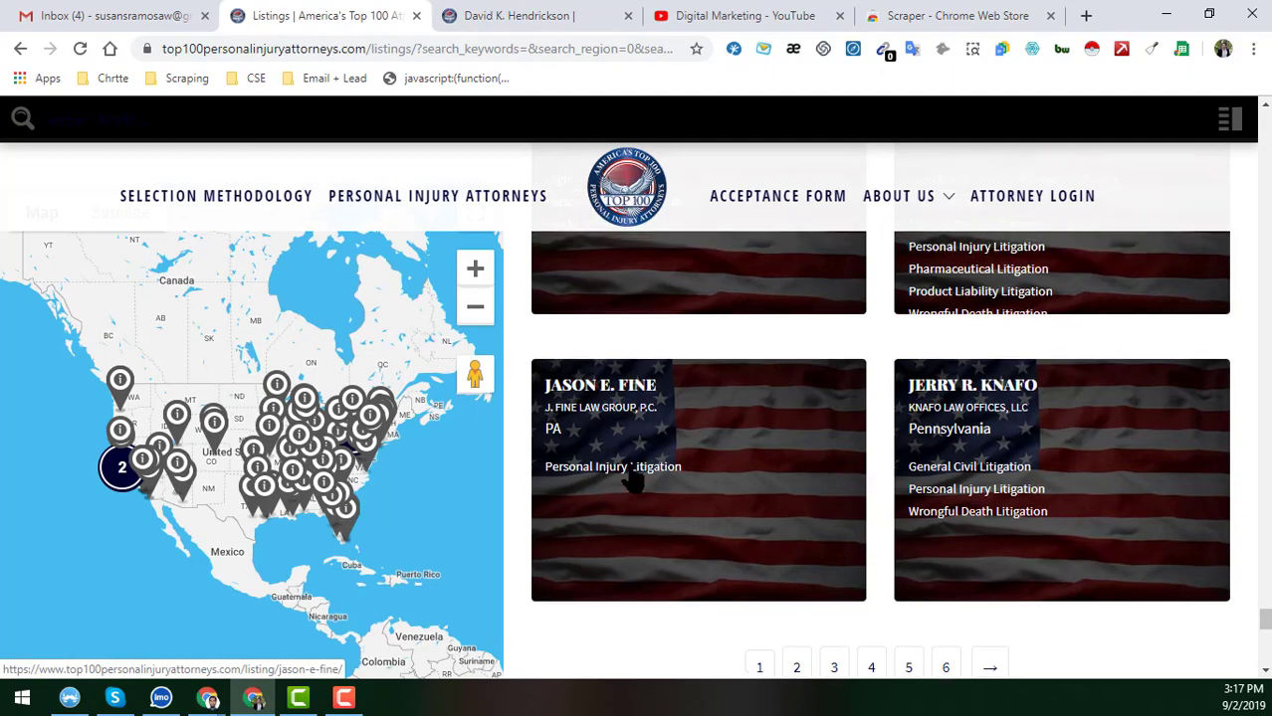
{"action": "scroll", "coordinate": [647, 406], "scroll_direction": "up", "scroll_amount": 9}
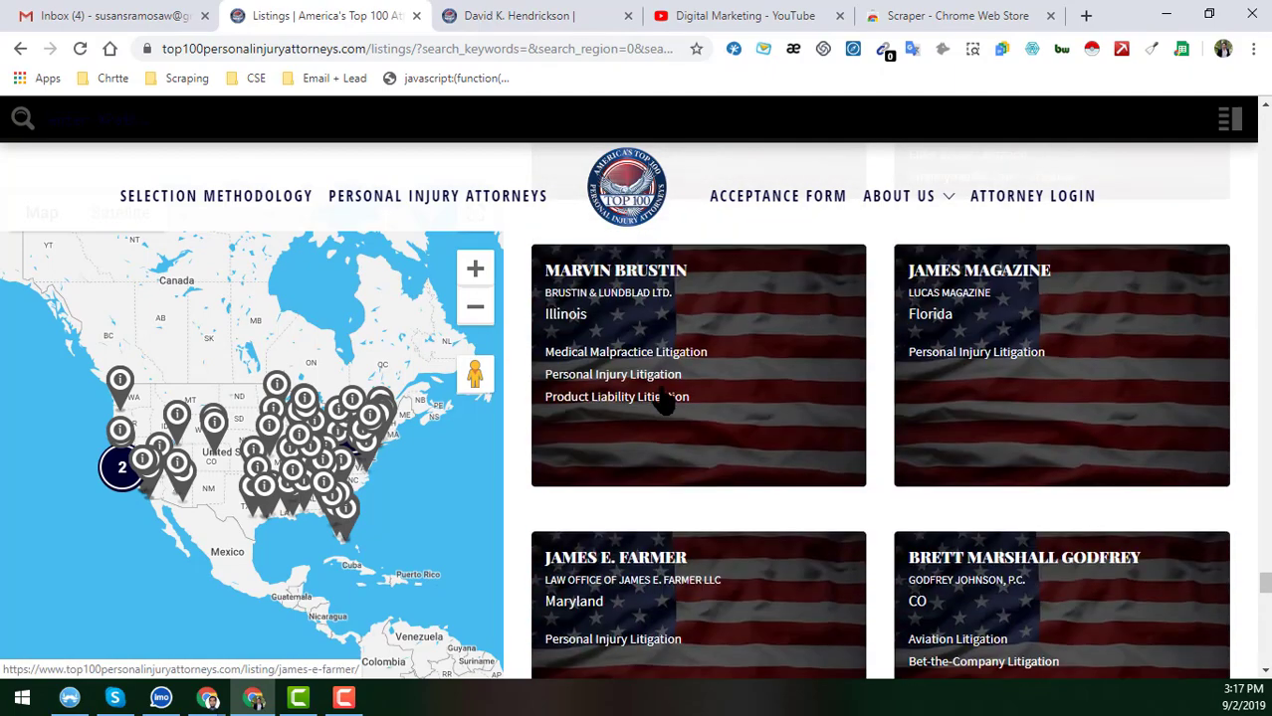
{"action": "scroll", "coordinate": [729, 444], "scroll_direction": "up", "scroll_amount": 10}
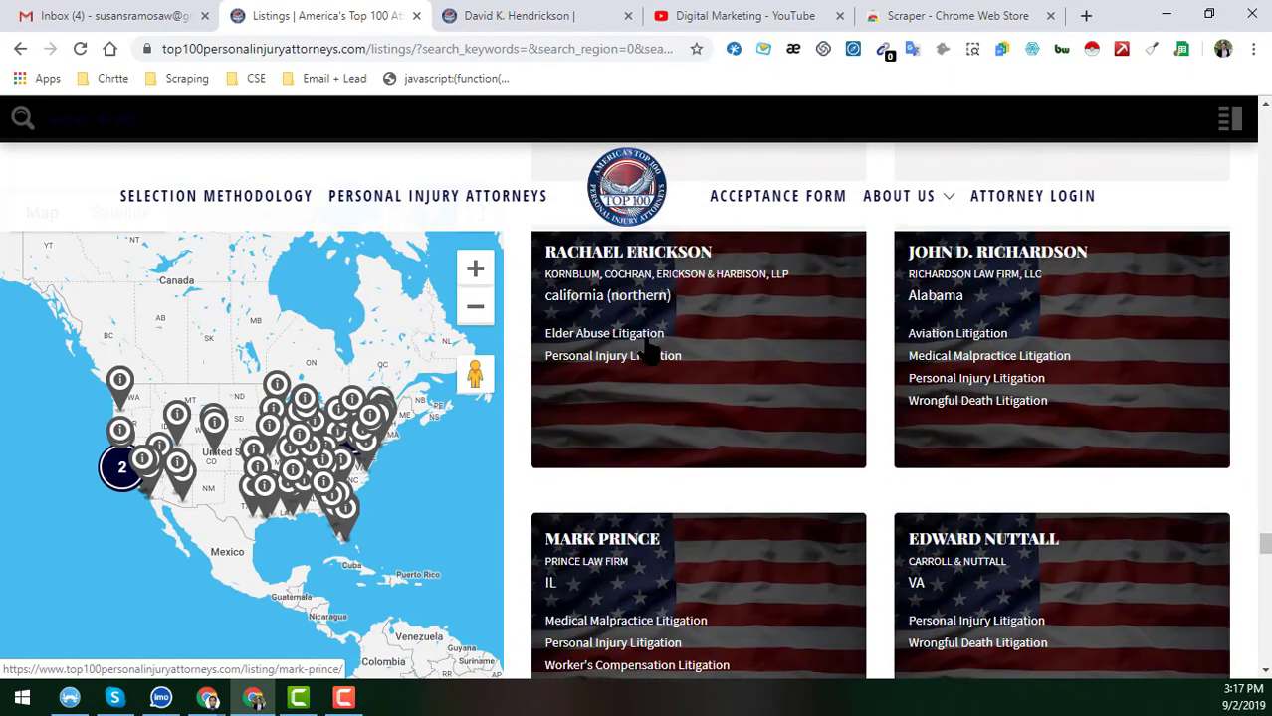
{"action": "scroll", "coordinate": [729, 445], "scroll_direction": "up", "scroll_amount": 10}
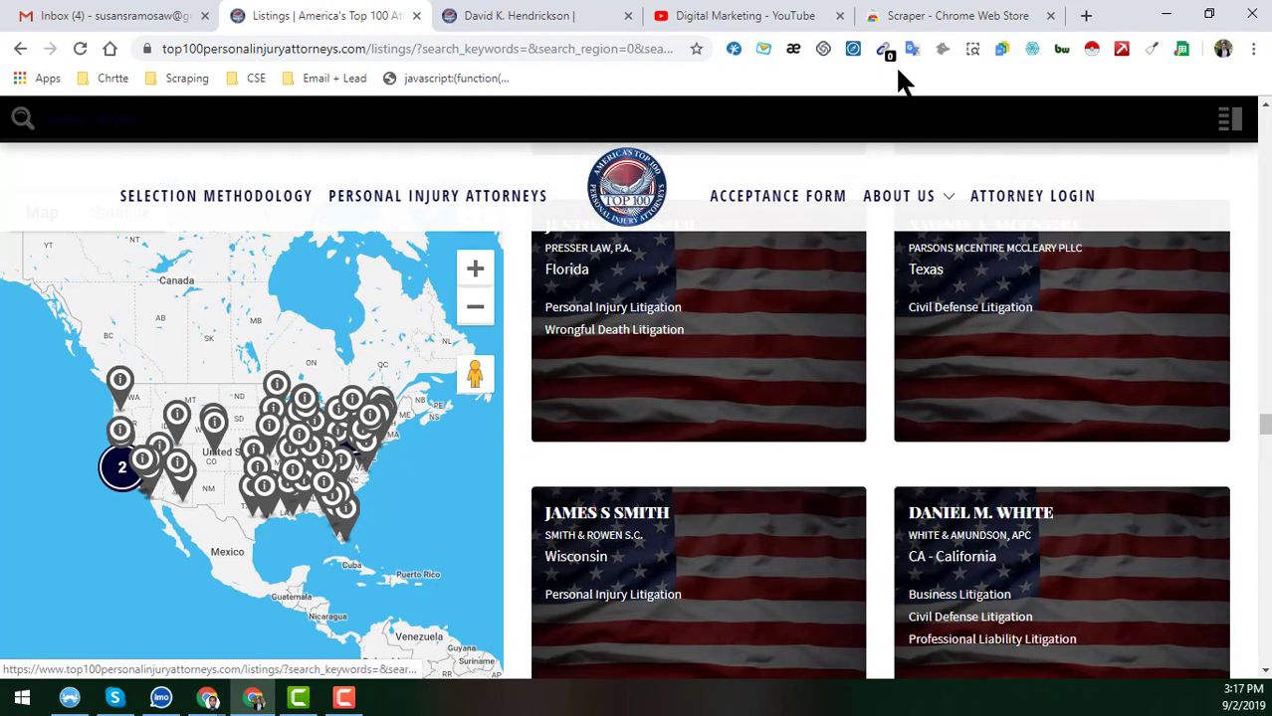
View the Scraper extension's Chrome Web Store page, opening the store's Extensions category in a new tab and returning to the Scraper page.
{"action": "left_click", "coordinate": [897, 15]}
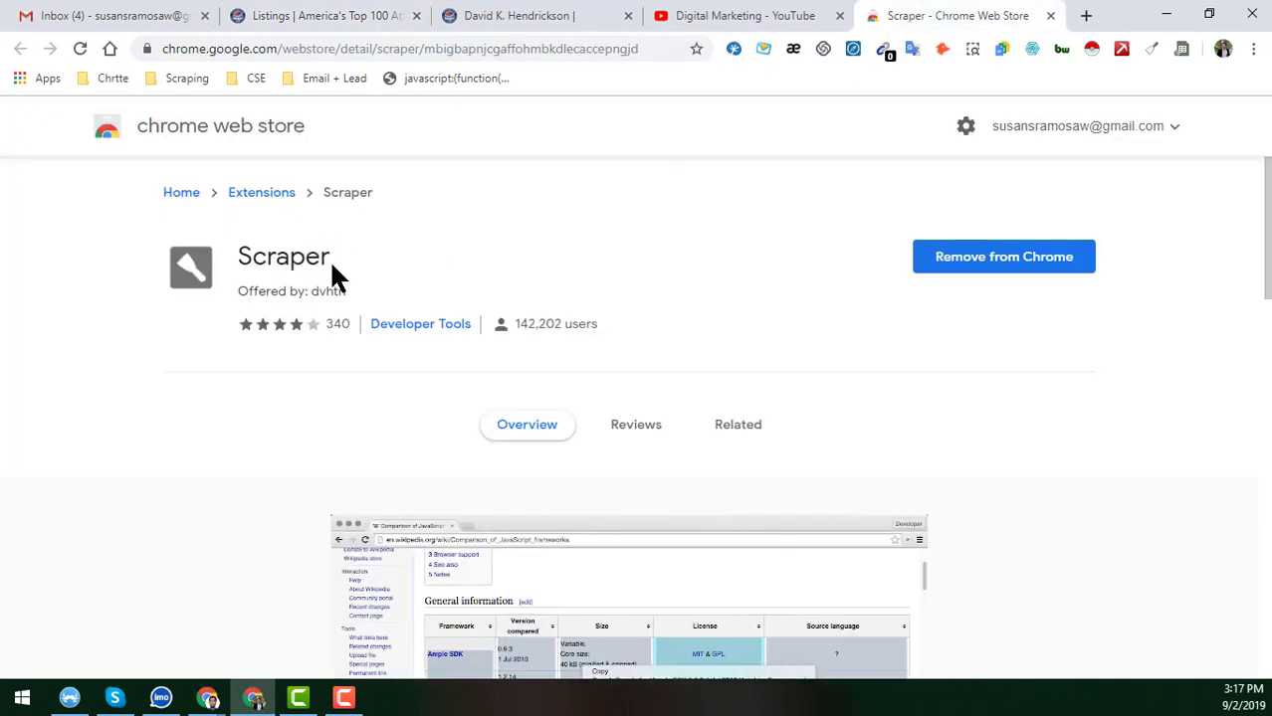
{"action": "right_click", "coordinate": [180, 130]}
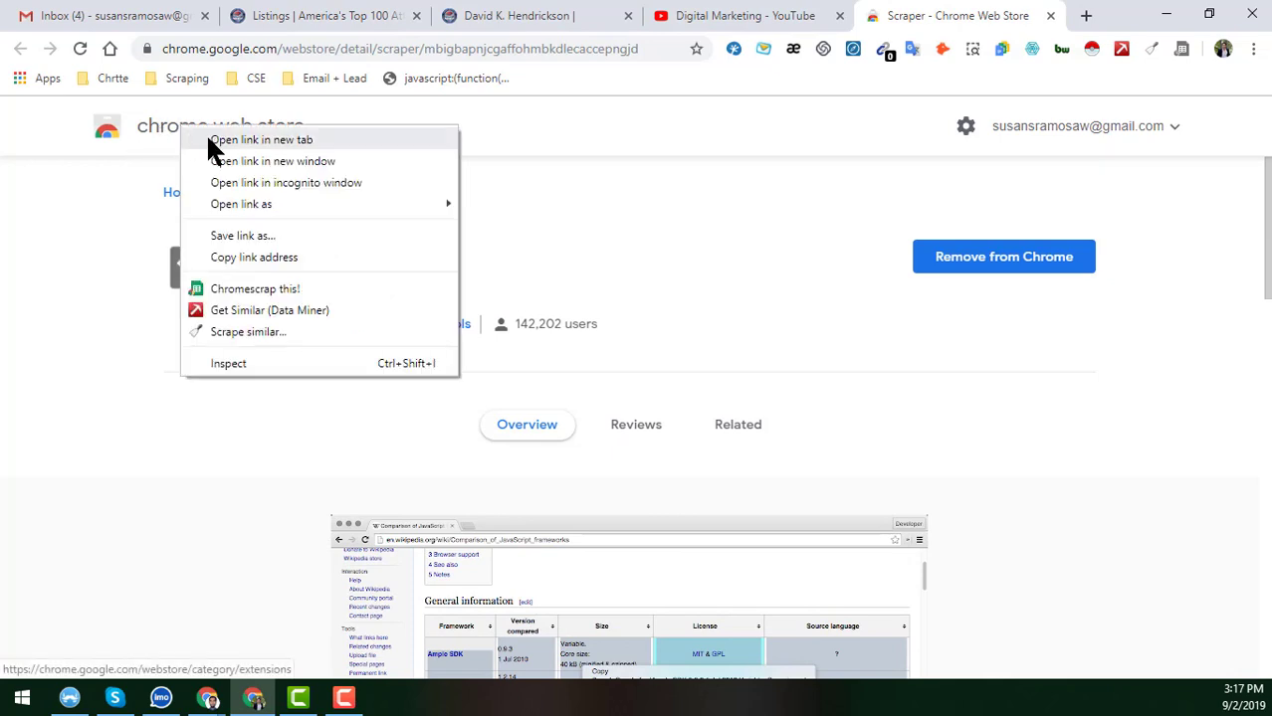
{"action": "left_click", "coordinate": [213, 142]}
{"action": "left_click", "coordinate": [960, 14]}
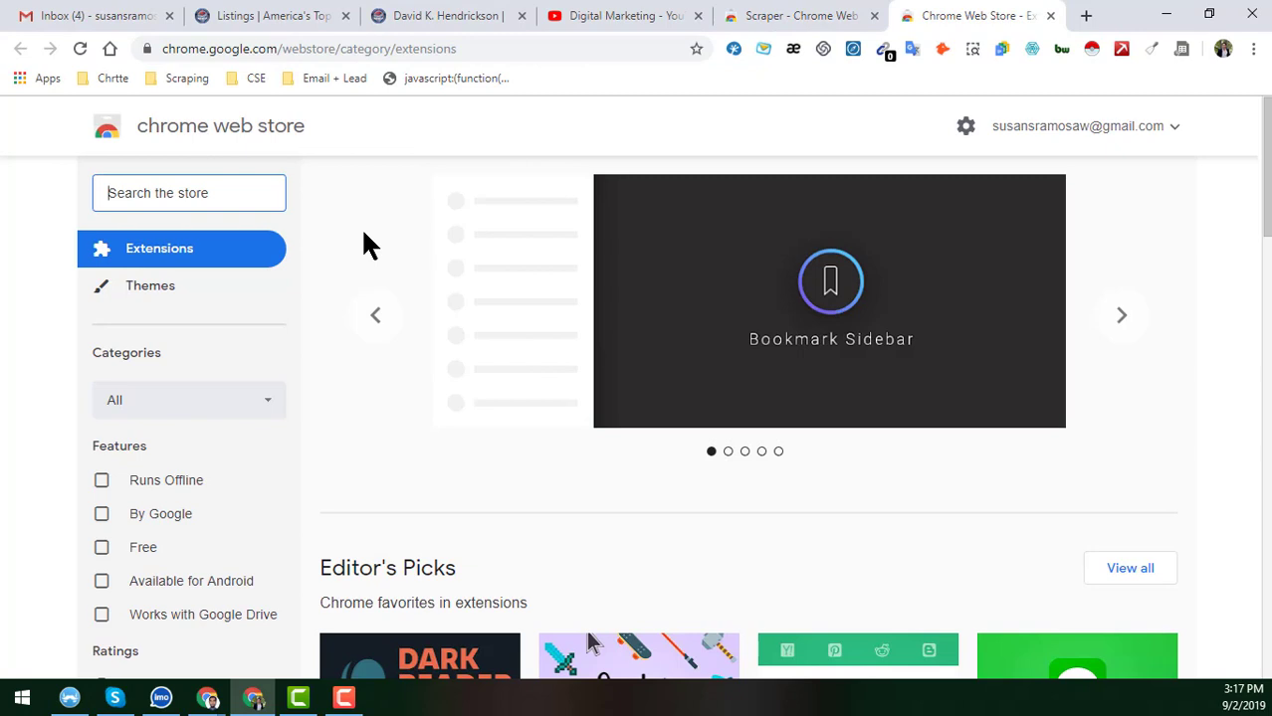
{"action": "left_click", "coordinate": [784, 15]}
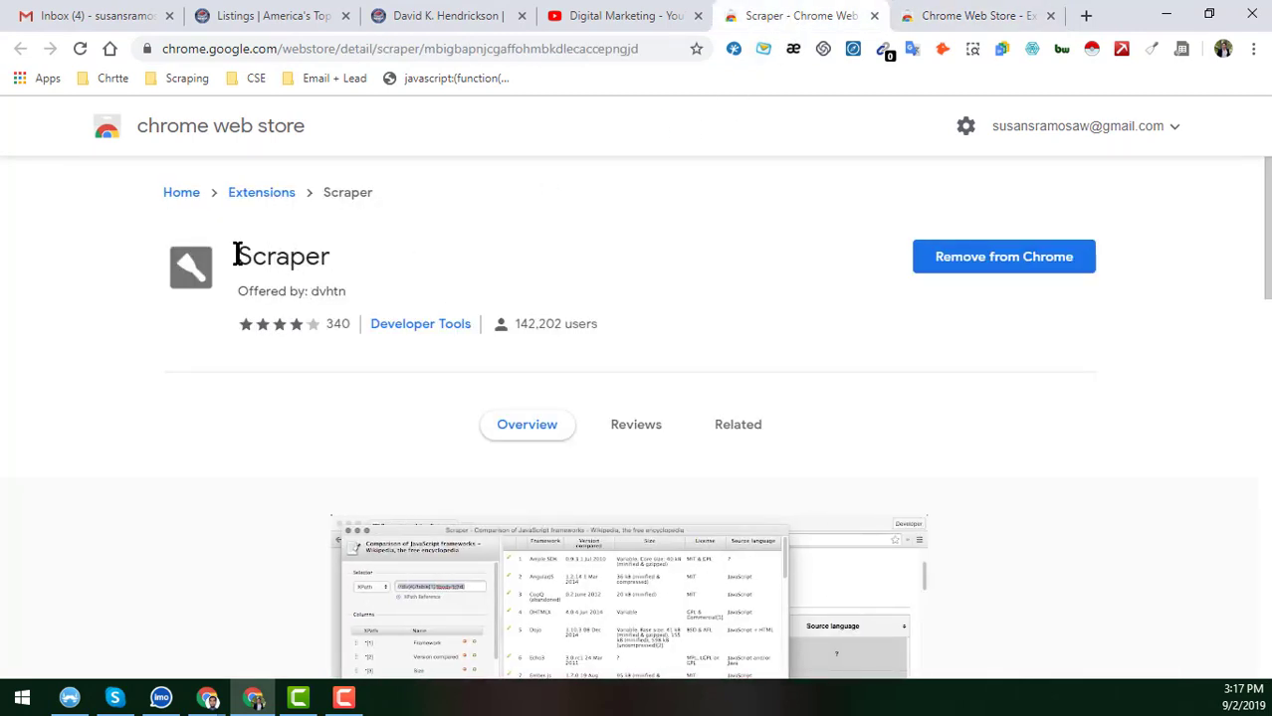
{"action": "left_click_drag", "start_coordinate": [238, 254], "coordinate": [309, 254]}
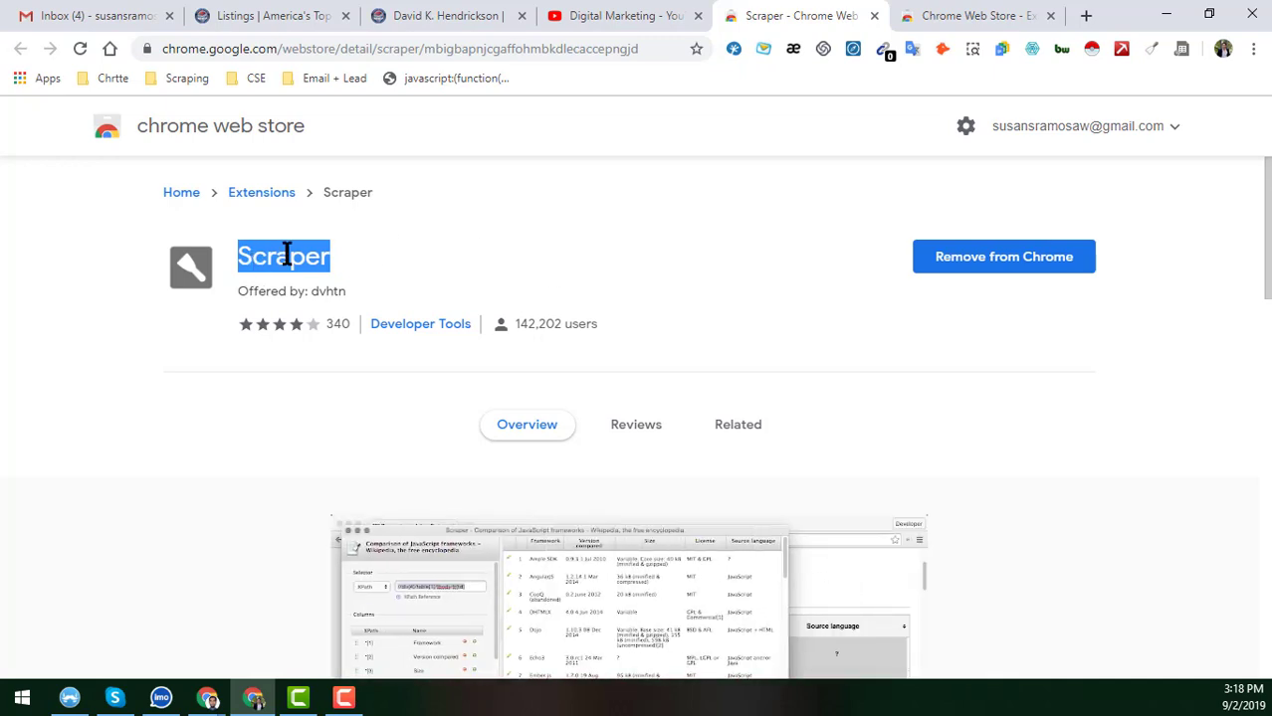
{"action": "left_click", "coordinate": [369, 254]}
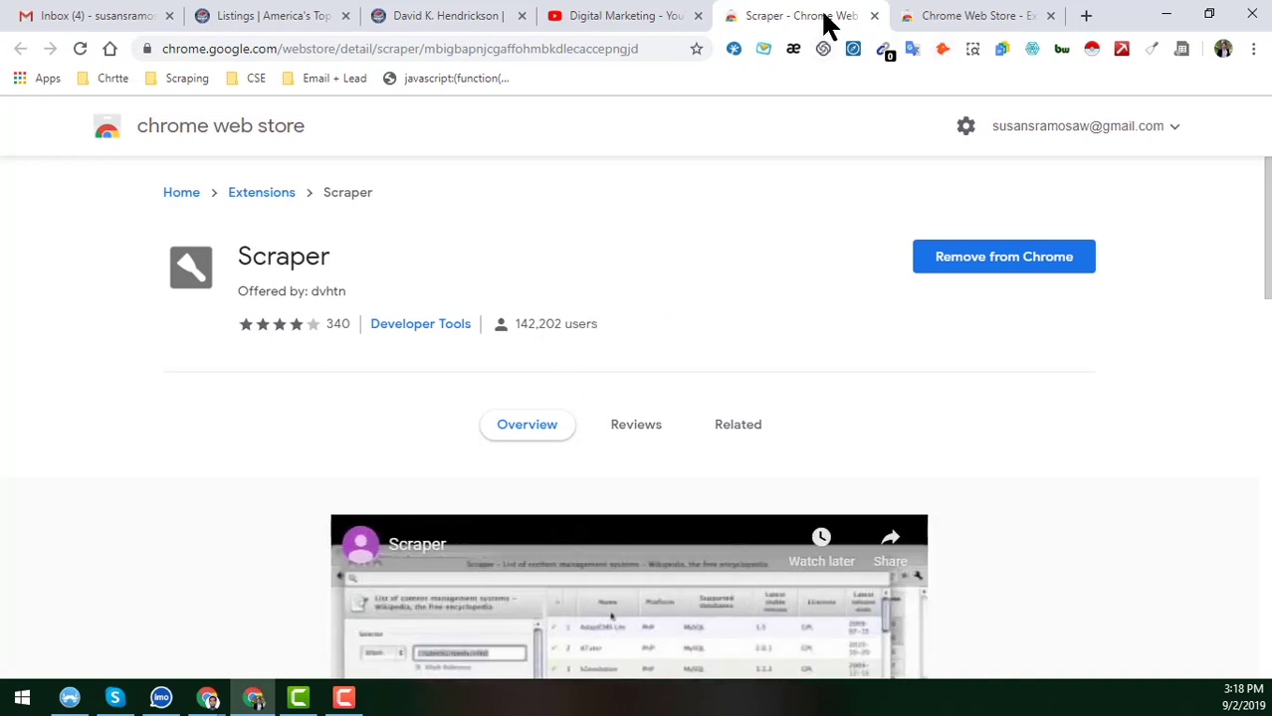
Close both Chrome Web Store tabs and move the YouTube tab ahead of the attorney listings tab, ending on the listings.
{"action": "left_click", "coordinate": [875, 16]}
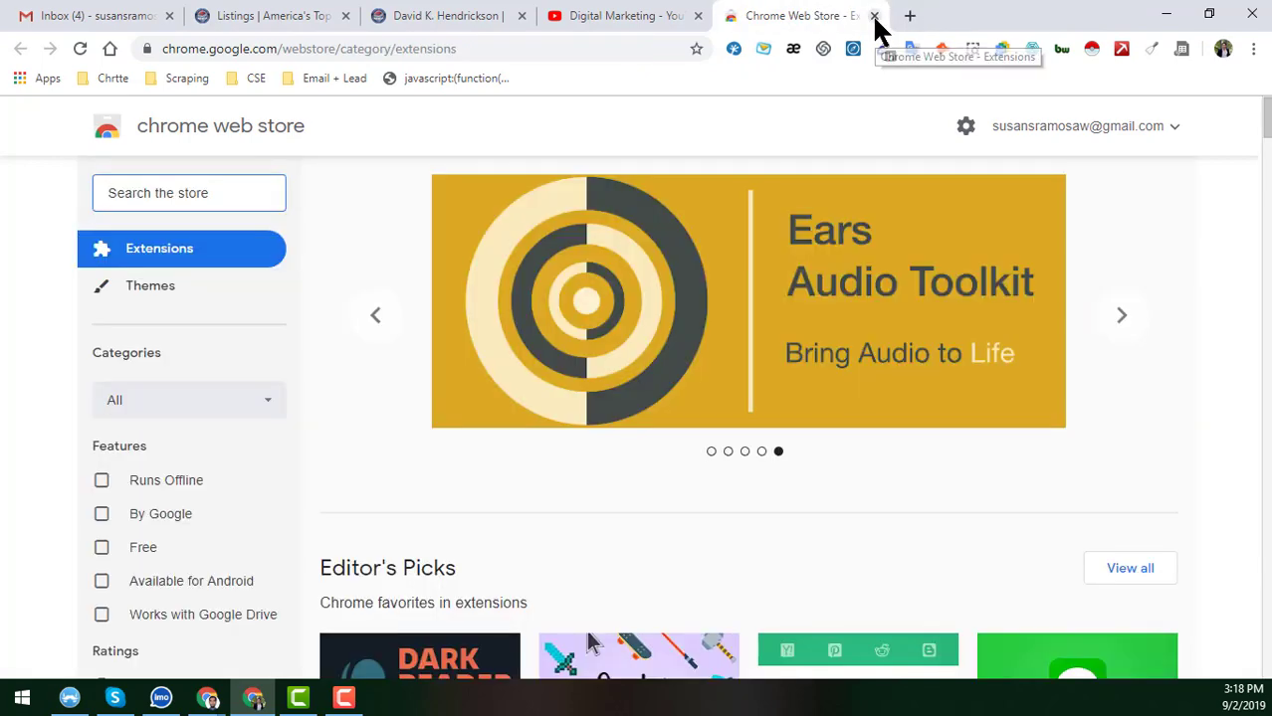
{"action": "left_click", "coordinate": [875, 18]}
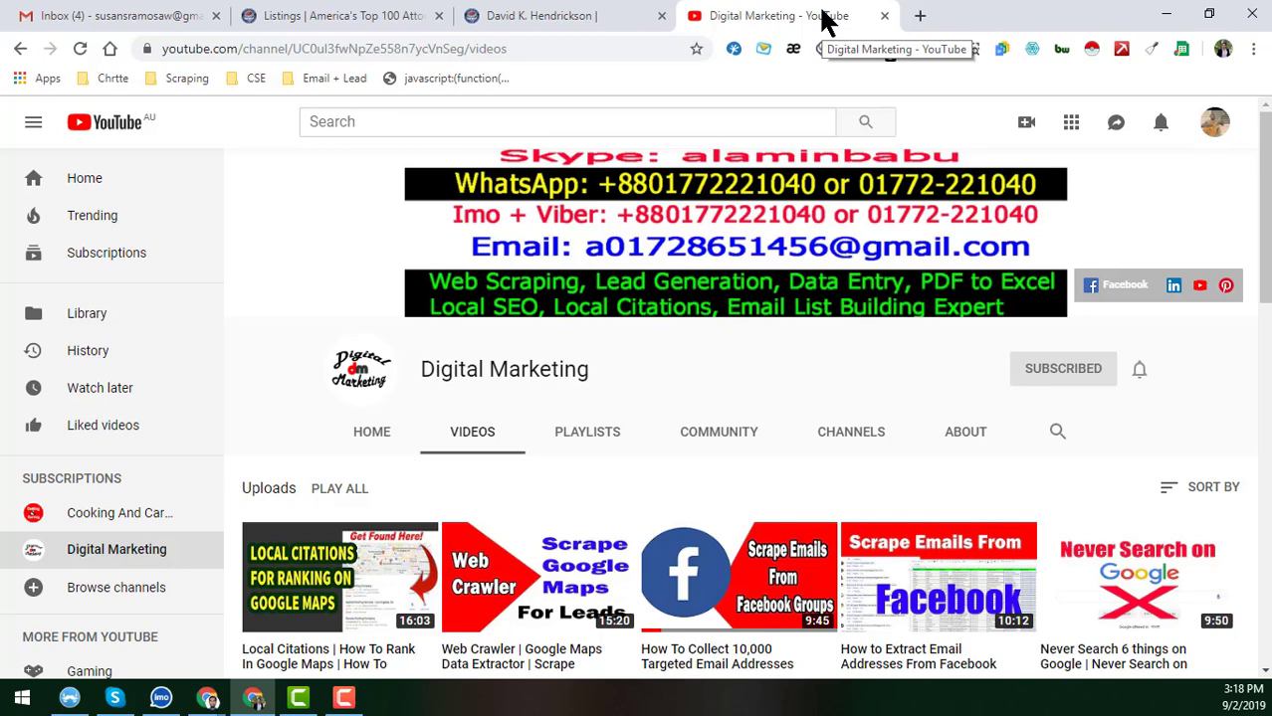
{"action": "left_click_drag", "start_coordinate": [824, 17], "coordinate": [653, 22]}
{"action": "left_click", "coordinate": [417, 14]}
Run Scrape similar on the first attorney's name at the start of the listings results.
{"action": "scroll", "coordinate": [776, 356], "scroll_direction": "up", "scroll_amount": 3}
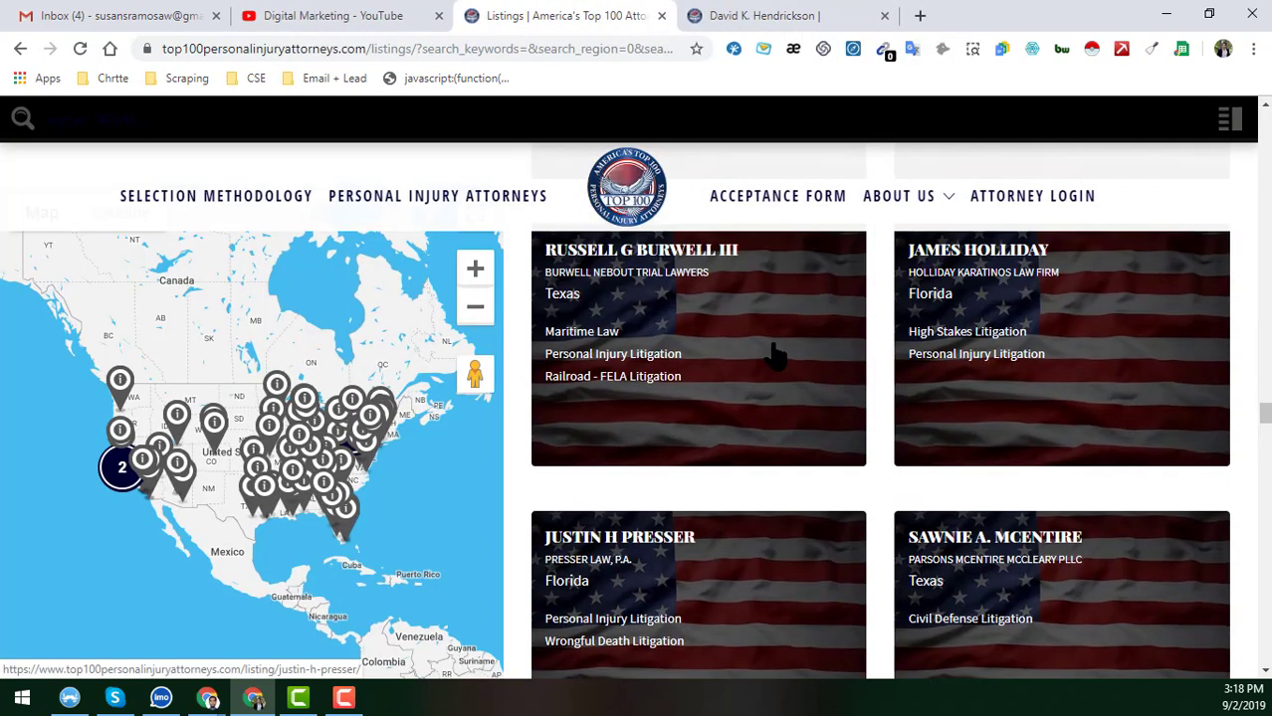
{"action": "scroll", "coordinate": [776, 356], "scroll_direction": "down", "scroll_amount": 4}
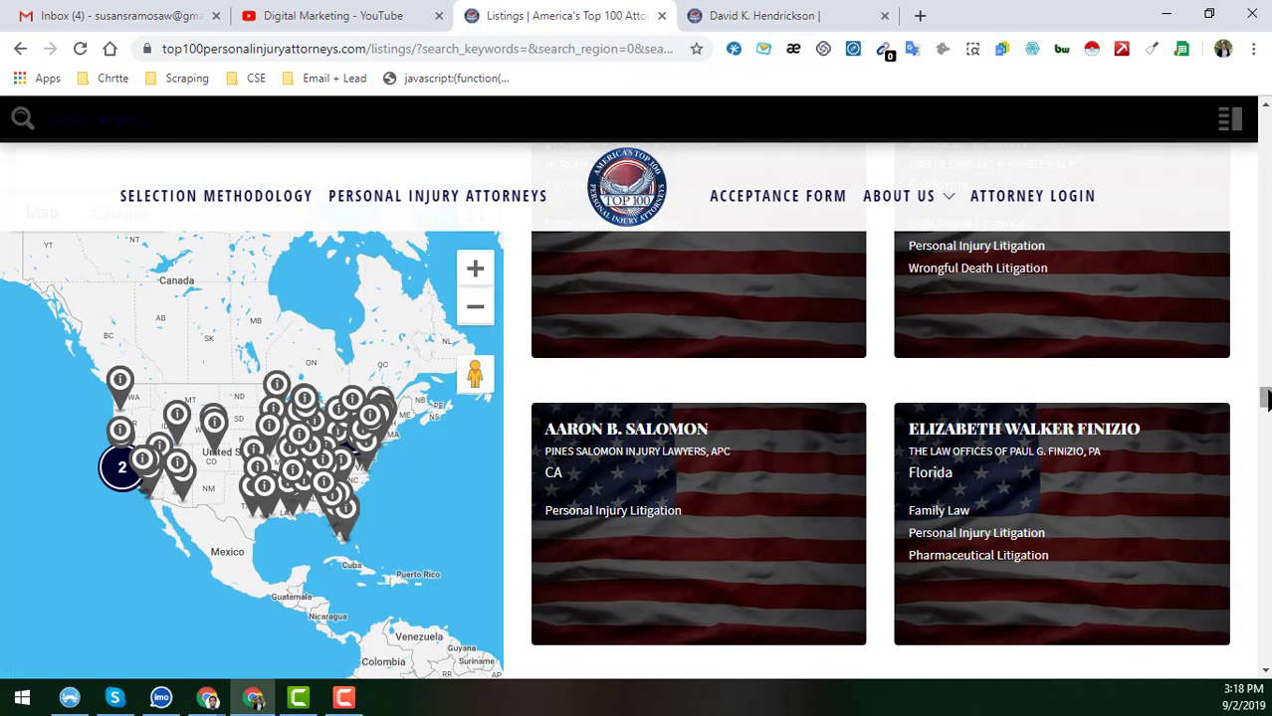
{"action": "left_click_drag", "start_coordinate": [1264, 399], "coordinate": [1264, 254]}
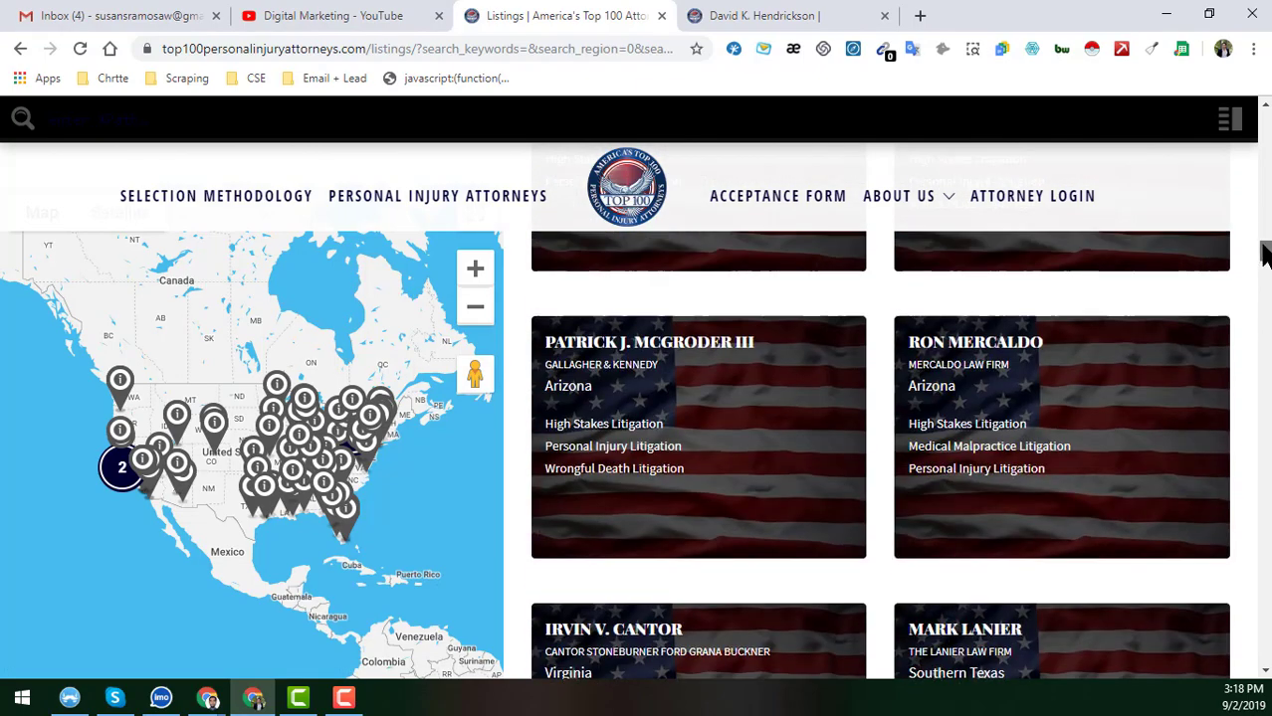
{"action": "scroll", "coordinate": [839, 371], "scroll_direction": "up", "scroll_amount": 12}
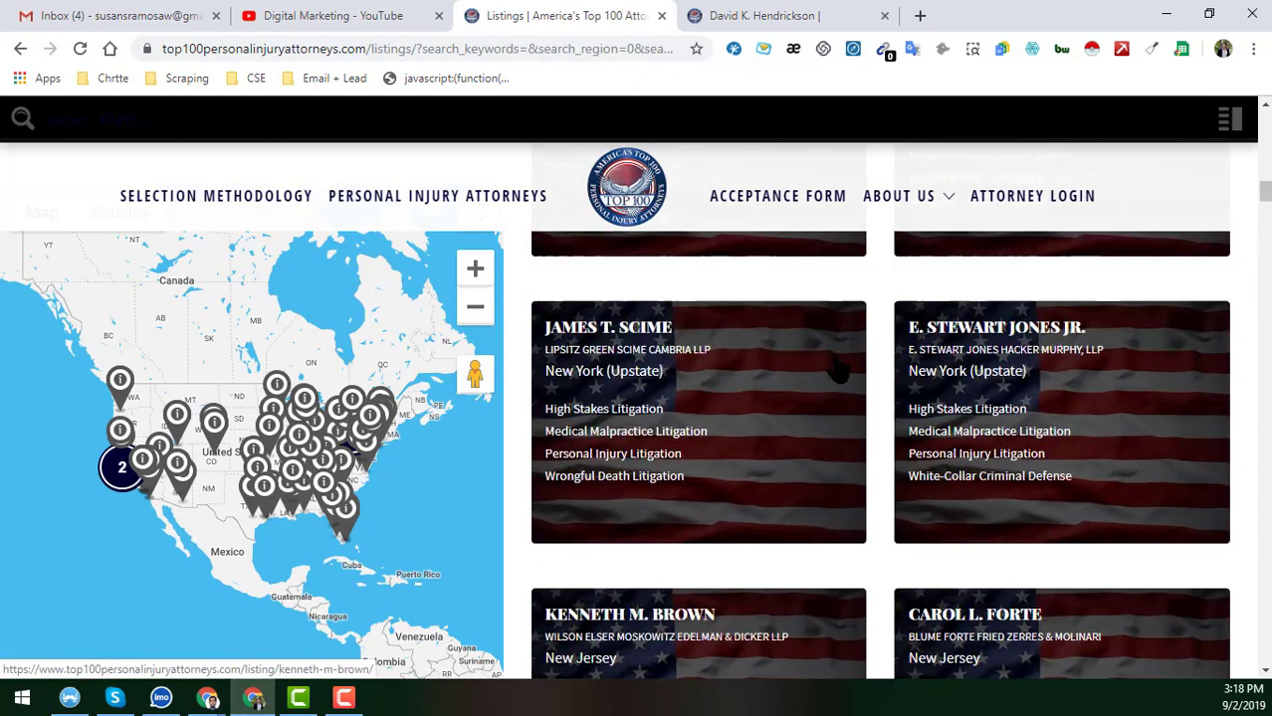
{"action": "scroll", "coordinate": [839, 371], "scroll_direction": "up", "scroll_amount": 12}
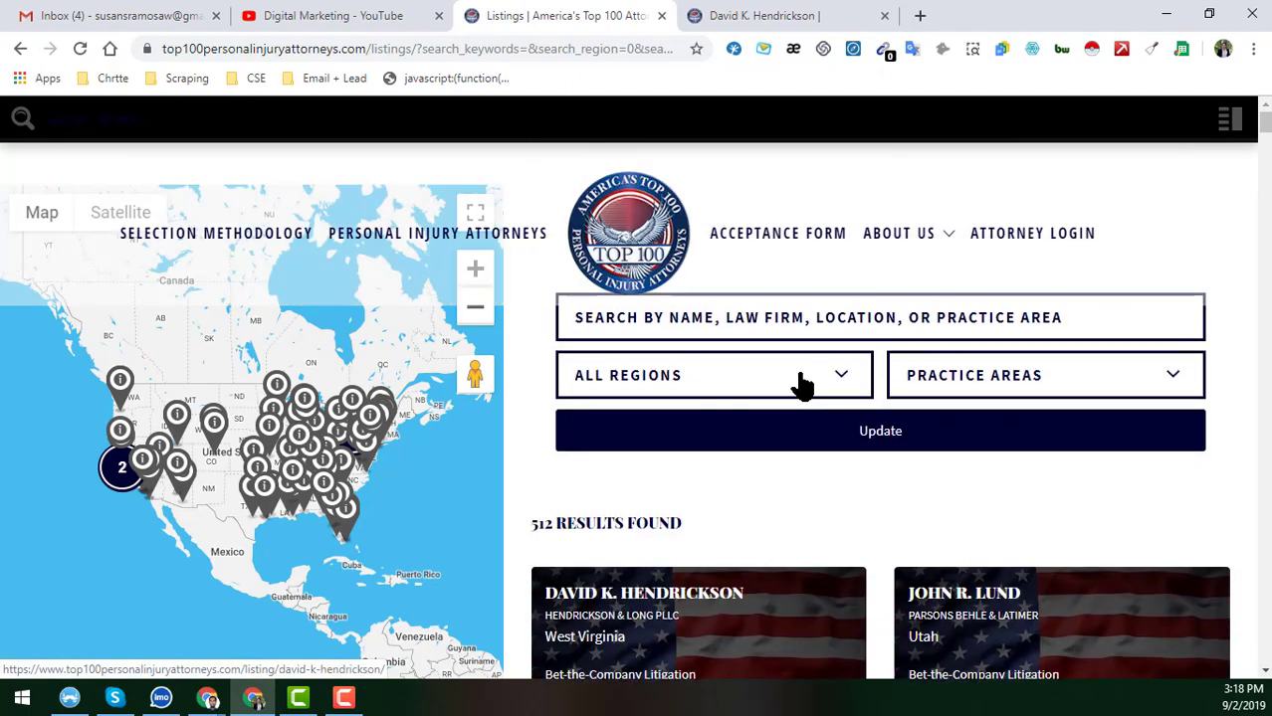
{"action": "scroll", "coordinate": [802, 386], "scroll_direction": "down", "scroll_amount": 3}
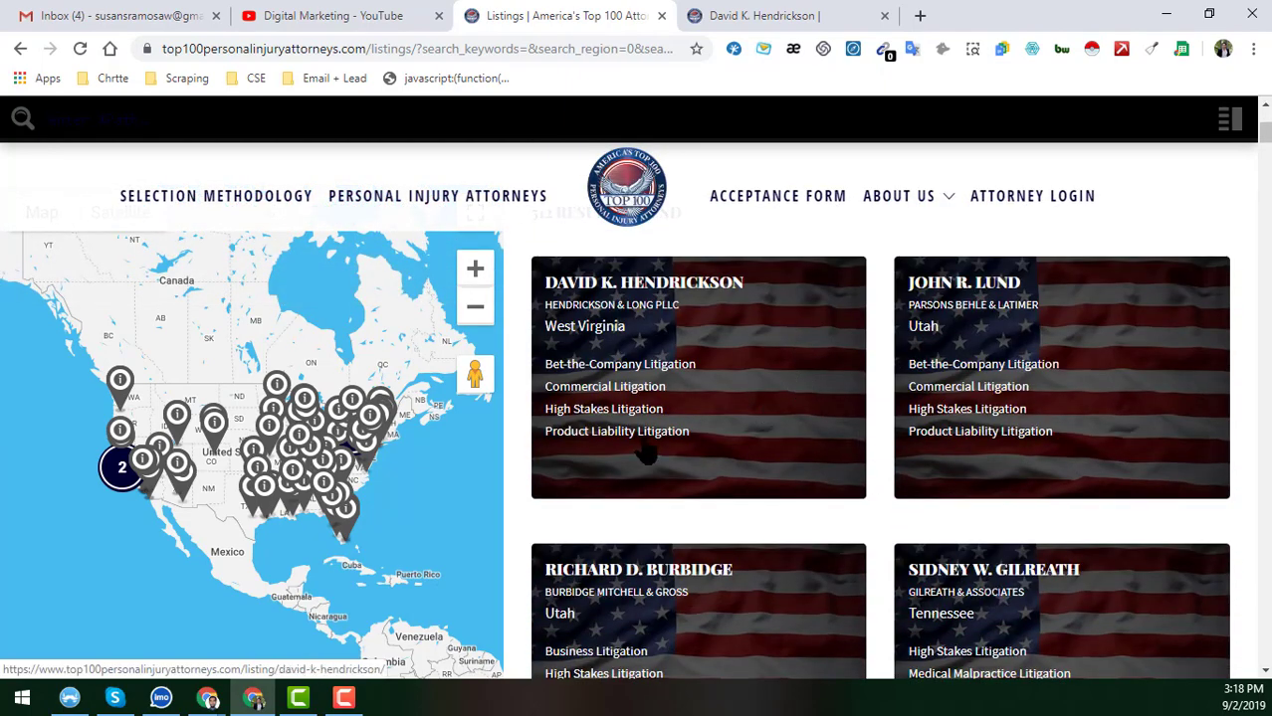
{"action": "right_click", "coordinate": [641, 291]}
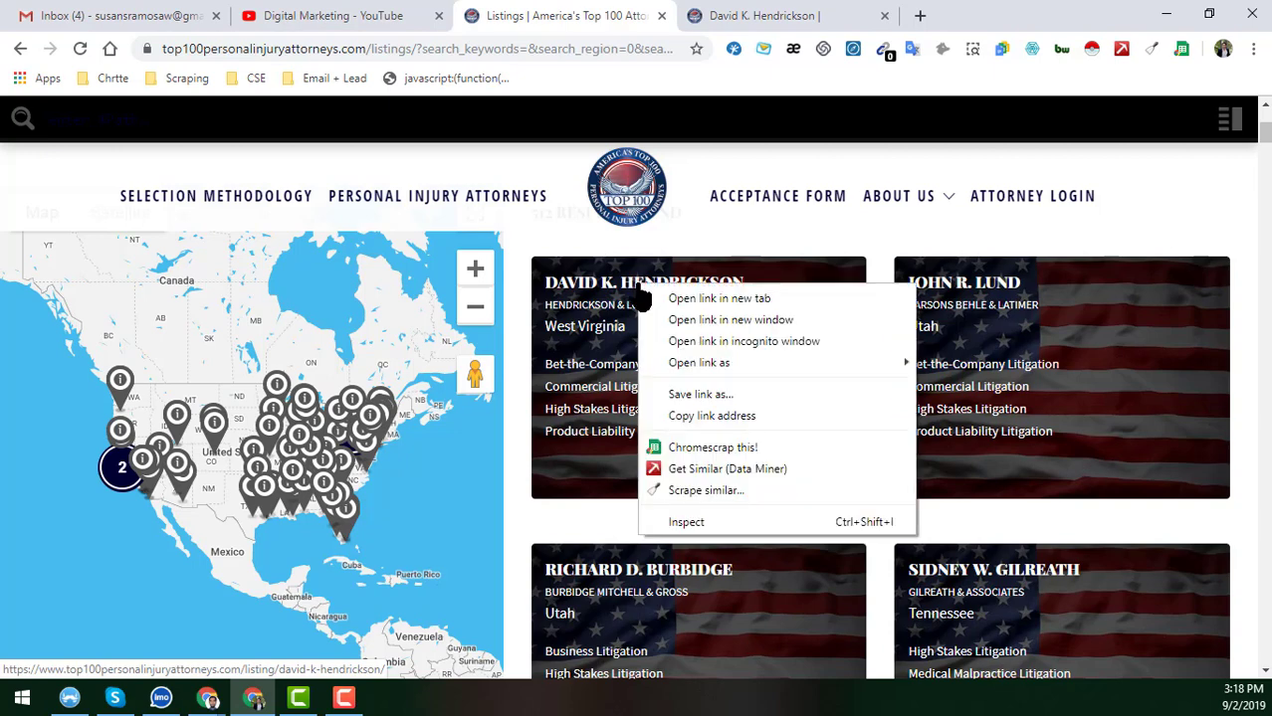
{"action": "left_click", "coordinate": [700, 490]}
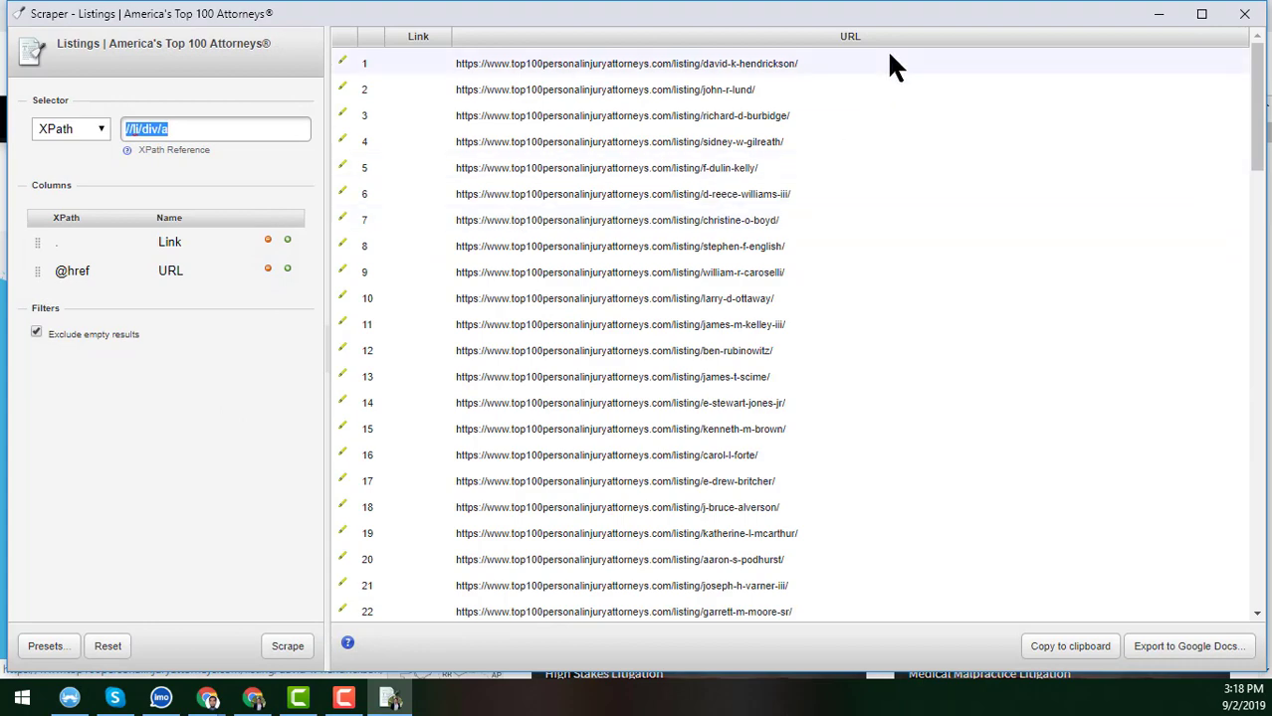
Maximize the Scraper results window and review the scraped profile URLs down to the last row.
{"action": "left_click_drag", "start_coordinate": [953, 14], "coordinate": [937, 147]}
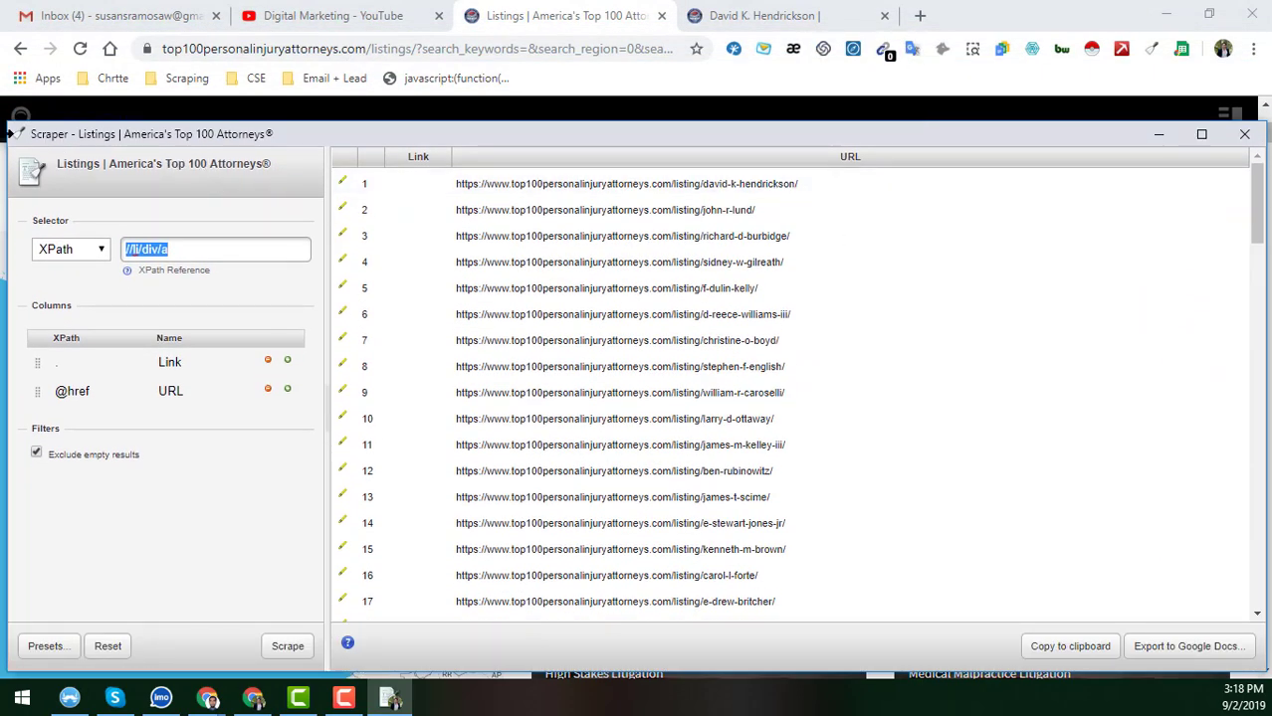
{"action": "left_click", "coordinate": [1202, 134]}
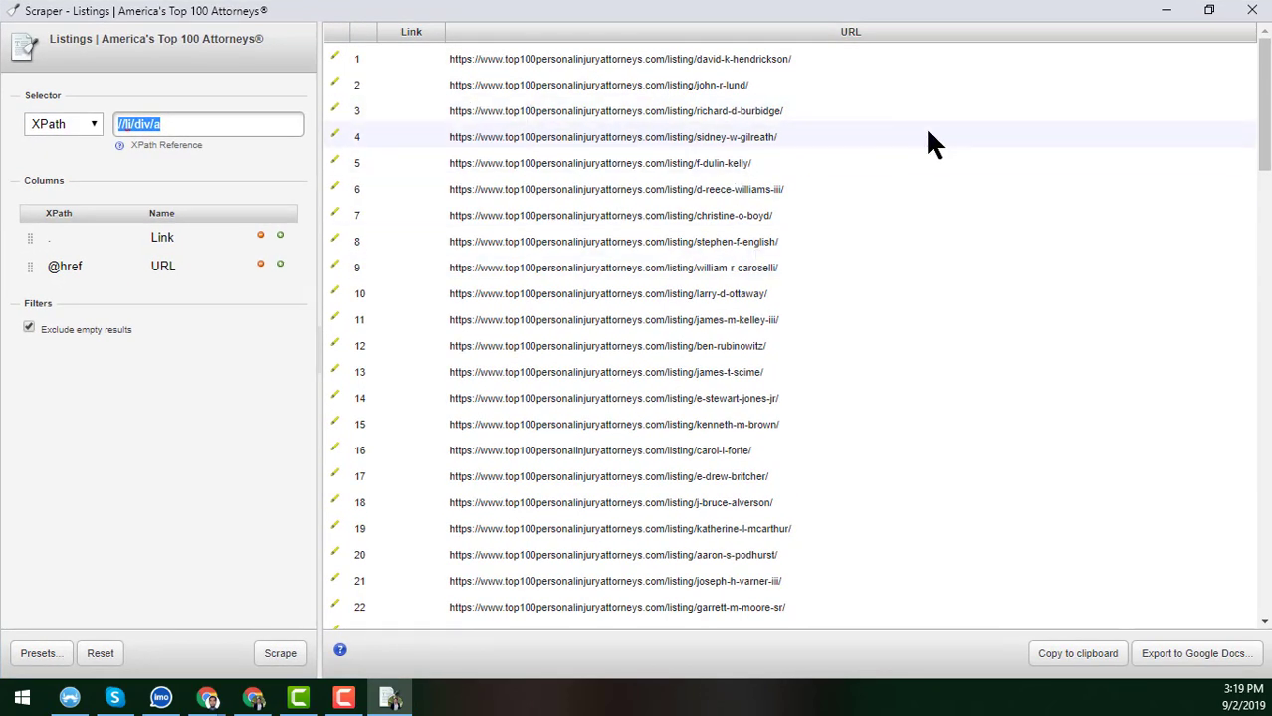
{"action": "left_click_drag", "start_coordinate": [1264, 127], "coordinate": [1232, 570]}
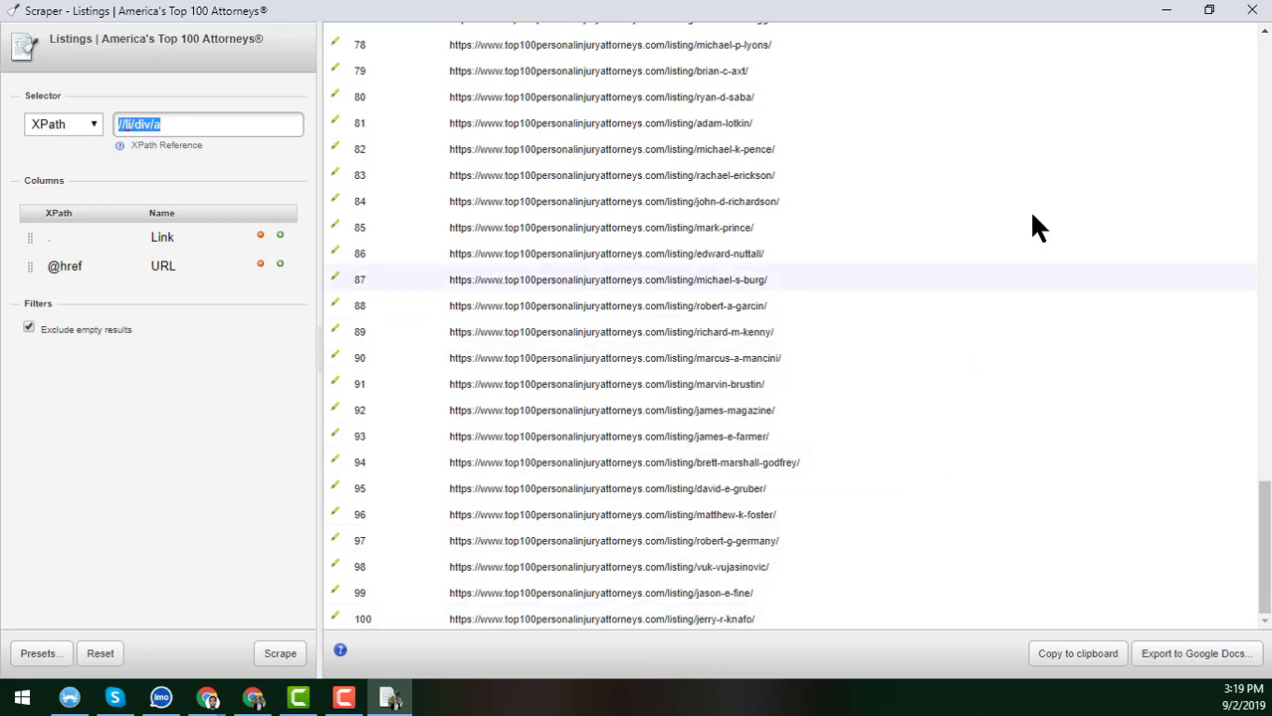
Minimize the Scraper results and check the last attorneys and page-number links at the end of the listings page.
{"action": "left_click", "coordinate": [1162, 14]}
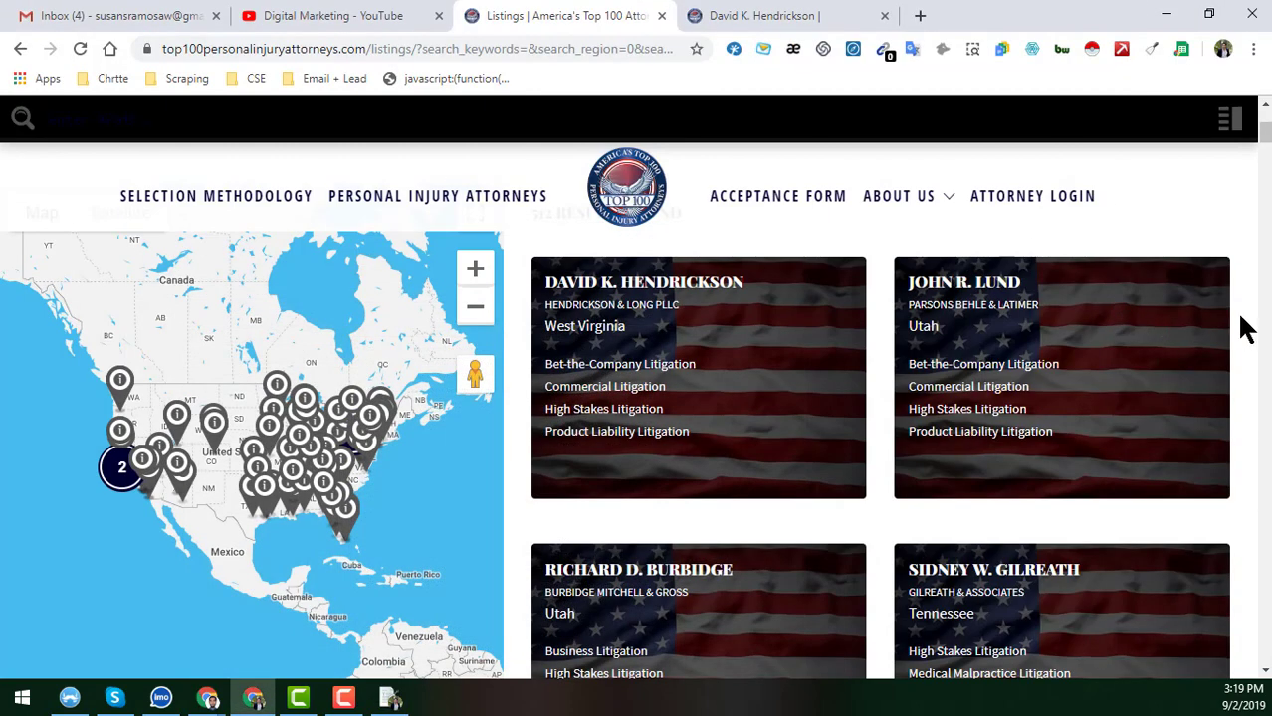
{"action": "scroll", "coordinate": [1194, 398], "scroll_direction": "down", "scroll_amount": 15}
{"action": "scroll", "coordinate": [1015, 545], "scroll_direction": "up", "scroll_amount": 3}
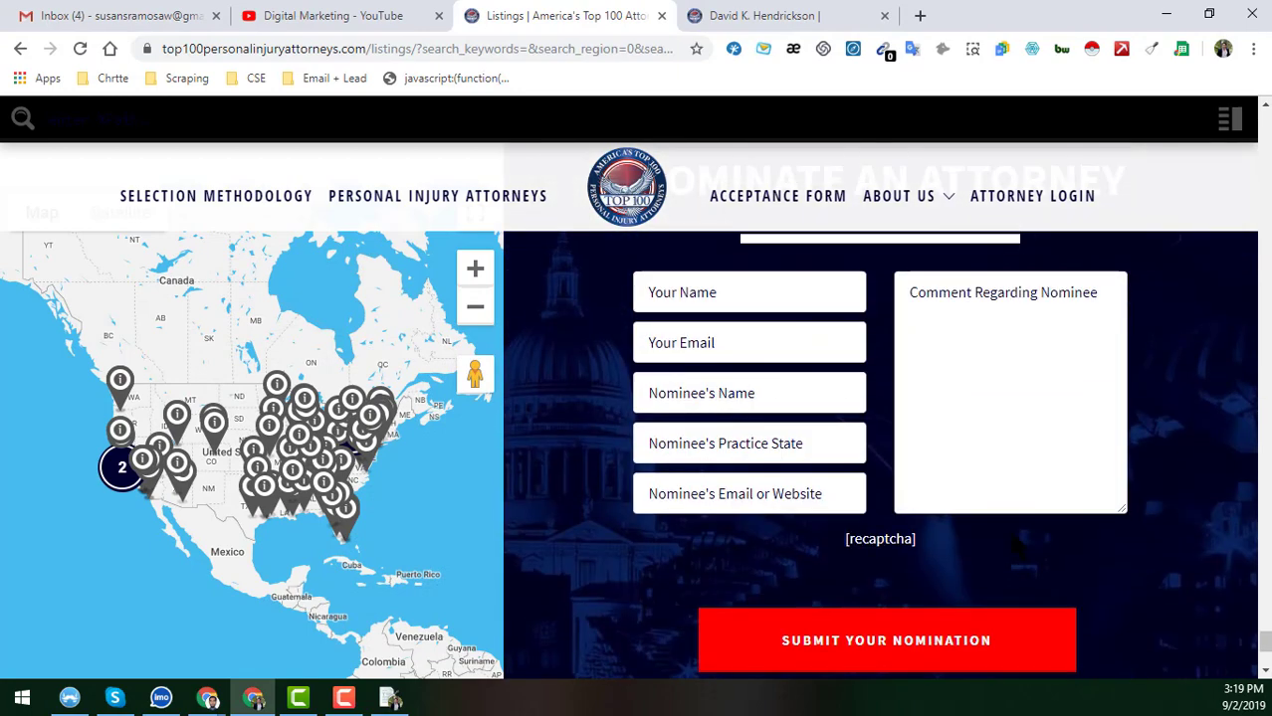
{"action": "scroll", "coordinate": [959, 407], "scroll_direction": "up", "scroll_amount": 8}
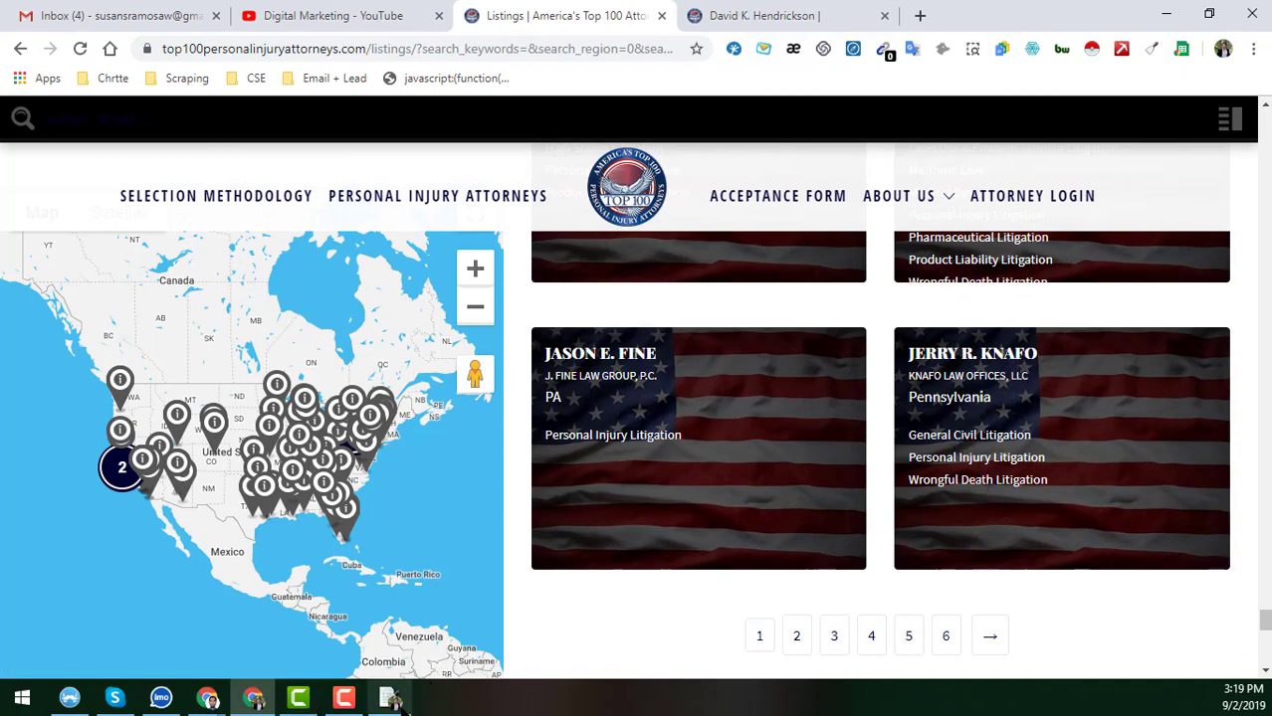
Export the scraped profile URLs to Google Docs and check the new spreadsheet's URL column down to its last row.
{"action": "left_click", "coordinate": [390, 697]}
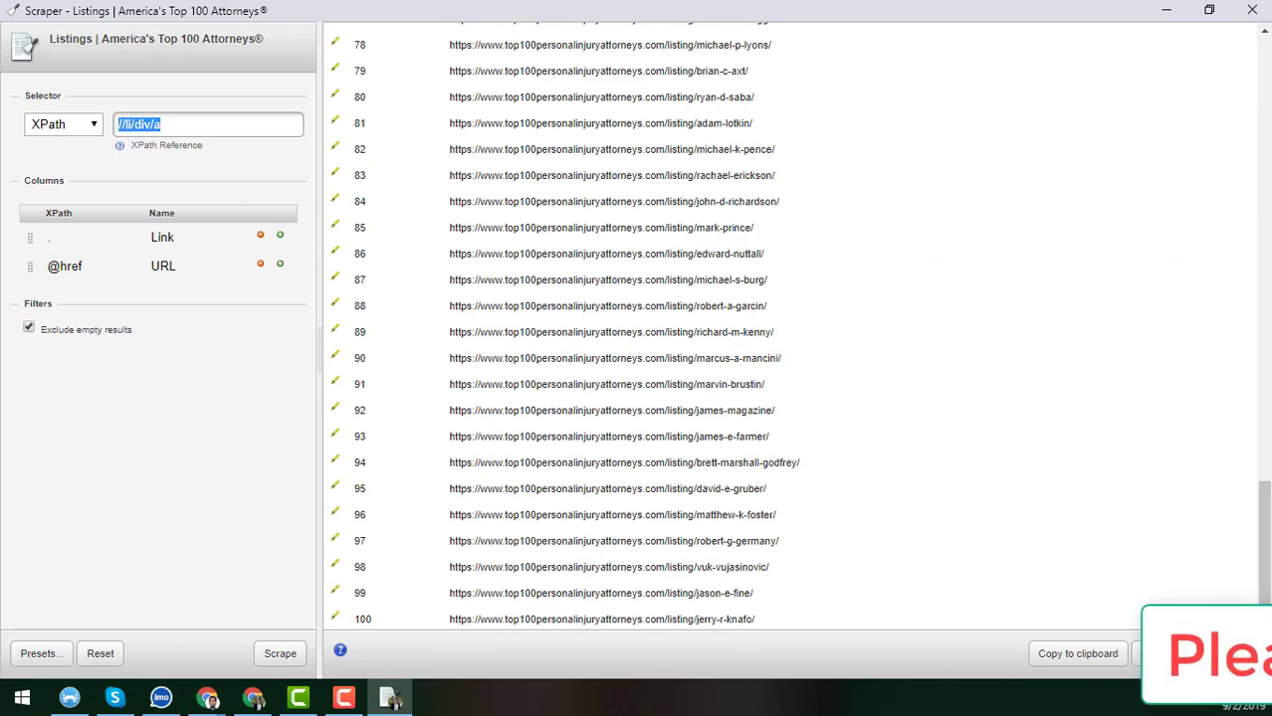
{"action": "left_click", "coordinate": [1165, 654]}
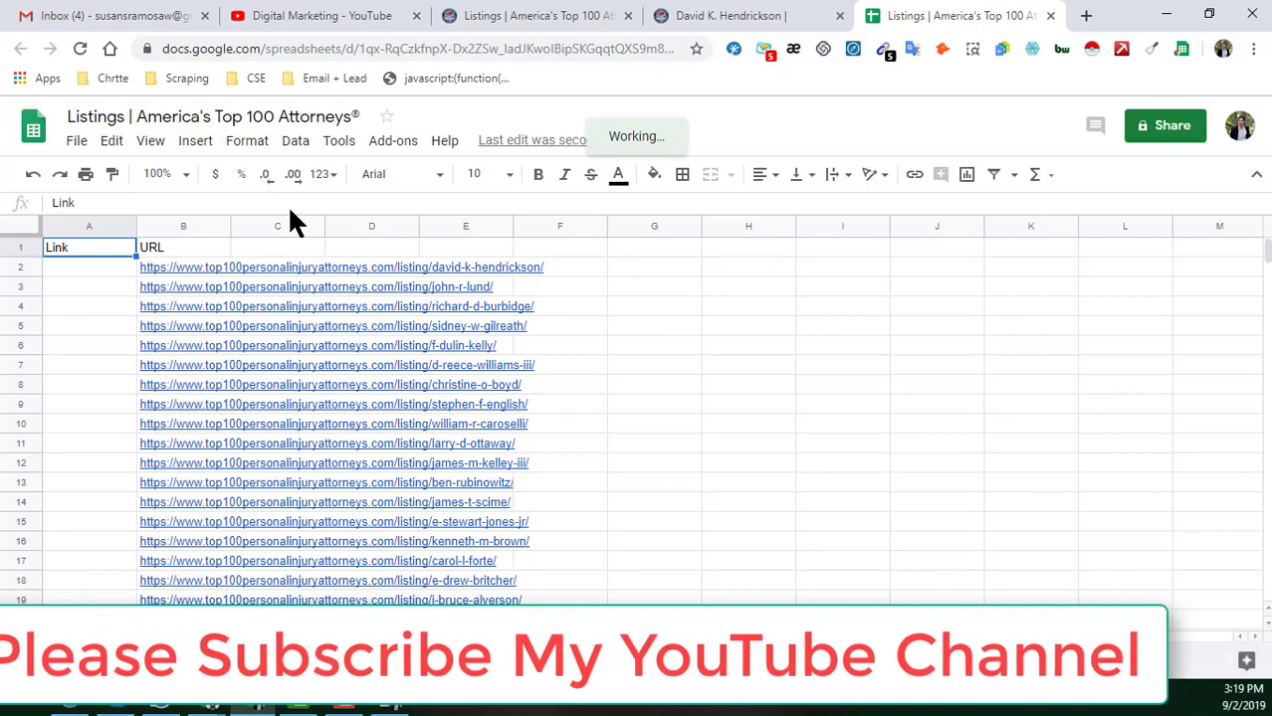
{"action": "left_click", "coordinate": [660, 294]}
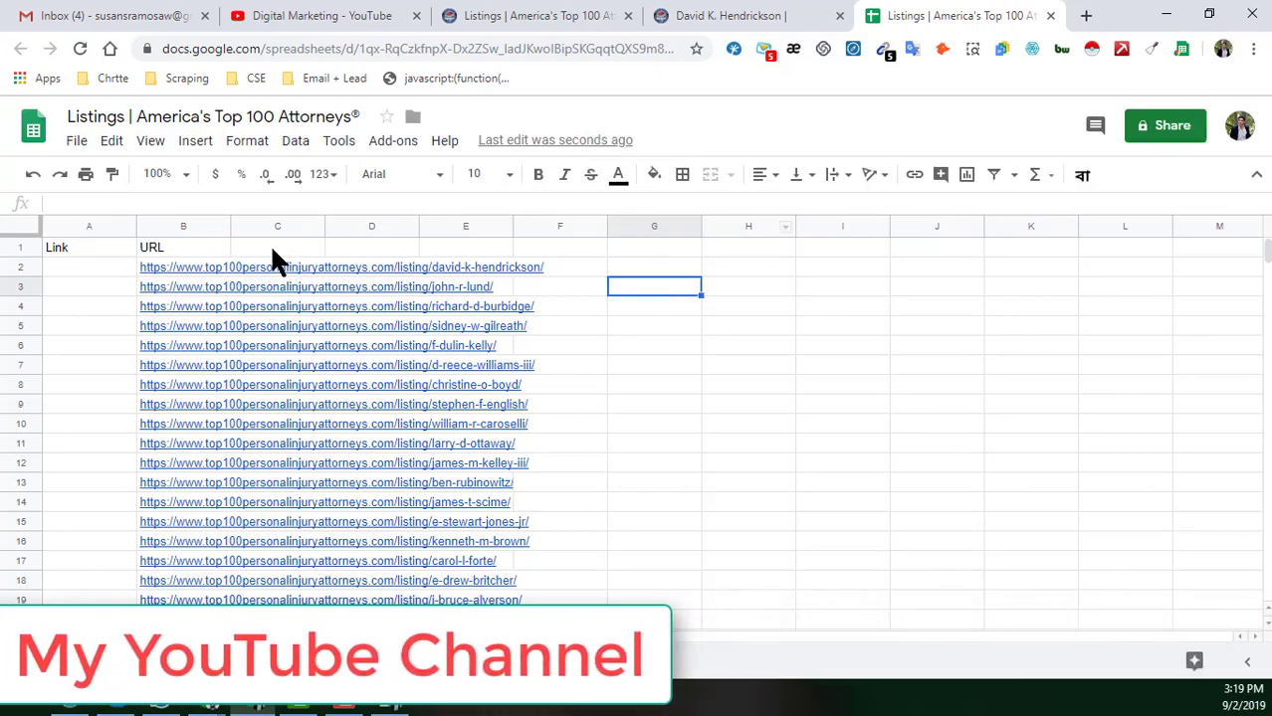
{"action": "left_click", "coordinate": [193, 269]}
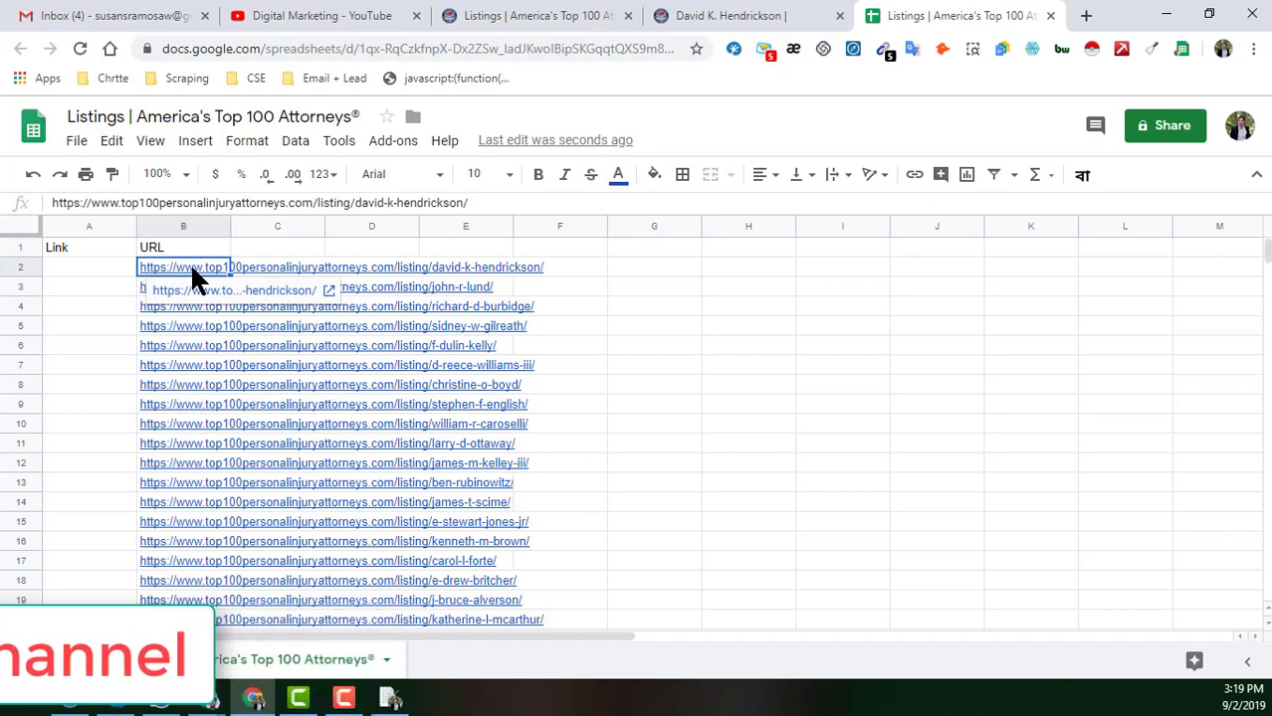
{"action": "key", "text": "ctrl+Down"}
{"action": "scroll", "coordinate": [255, 542], "scroll_direction": "down", "scroll_amount": 3}
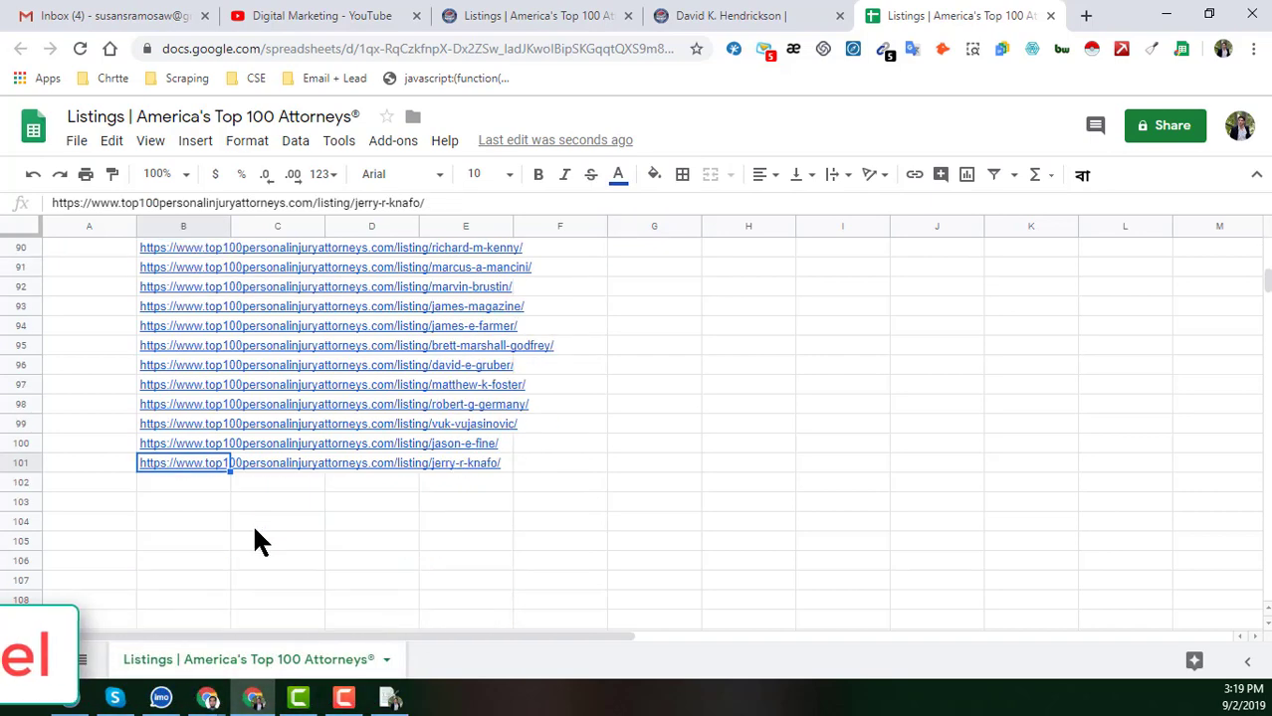
{"action": "key", "text": "ctrl+Home"}
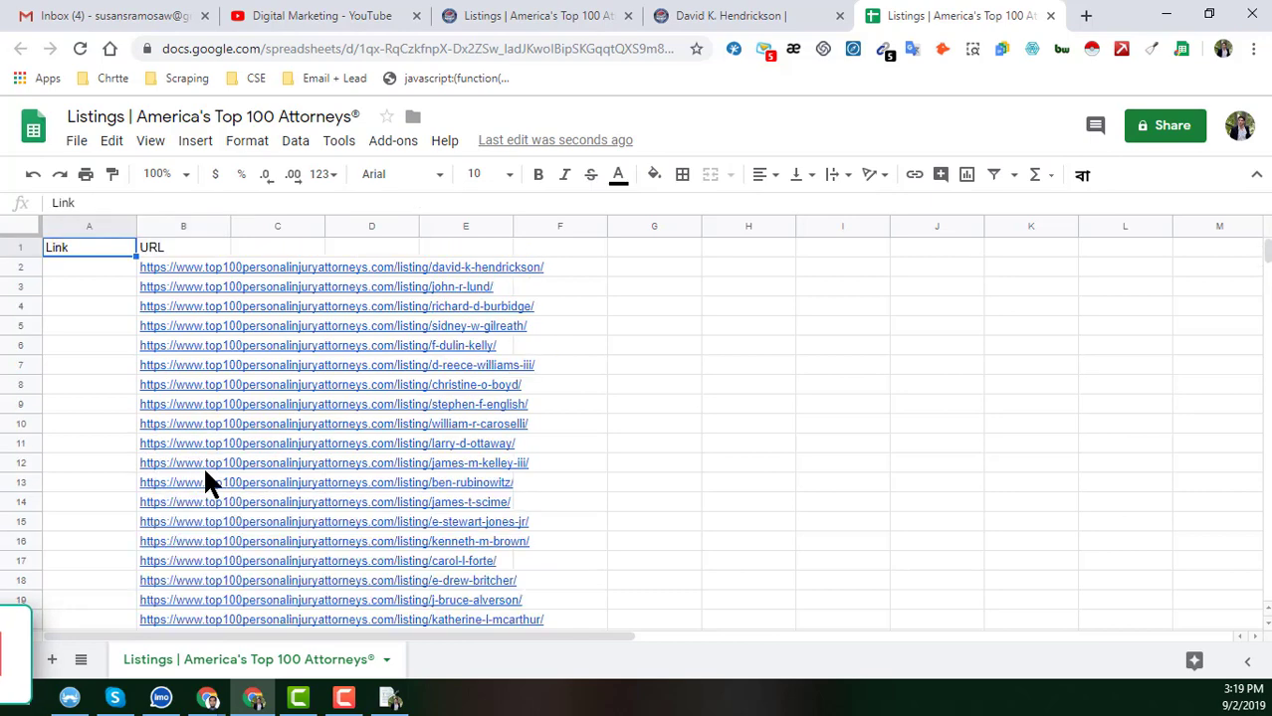
Switch to the first attorney's profile tab, close it and return to the attorney listings.
{"action": "left_click", "coordinate": [716, 16]}
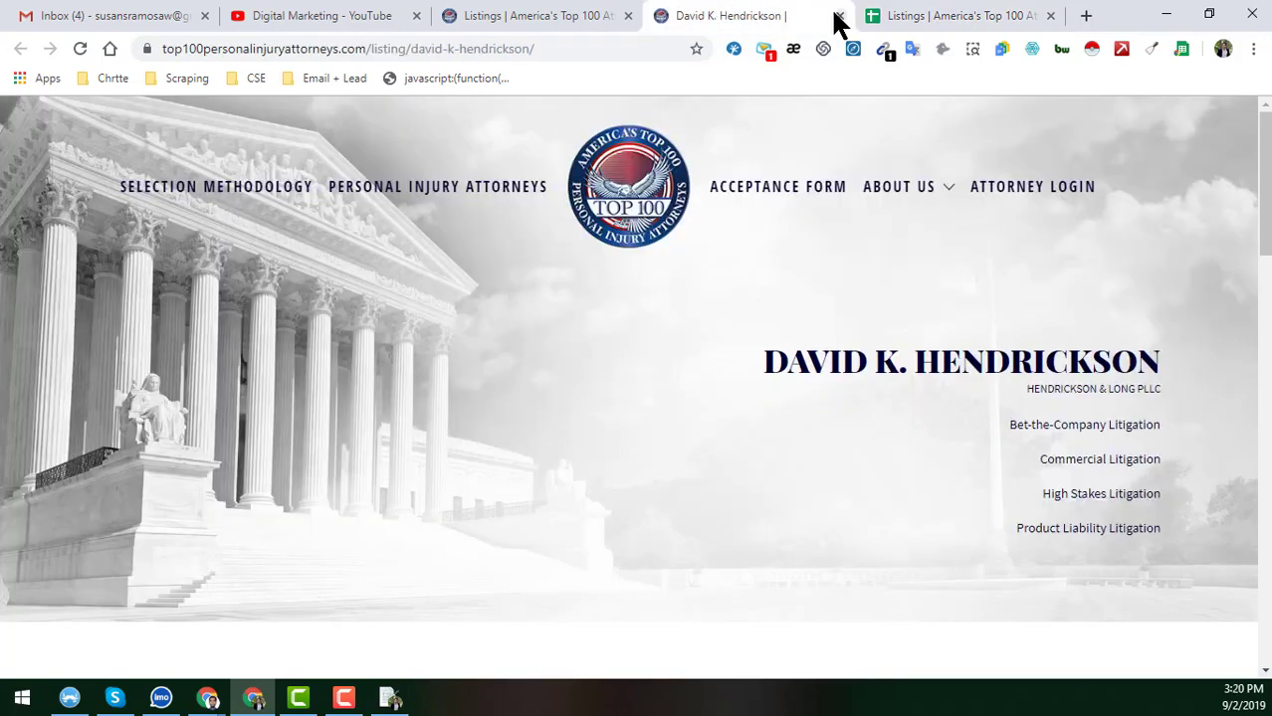
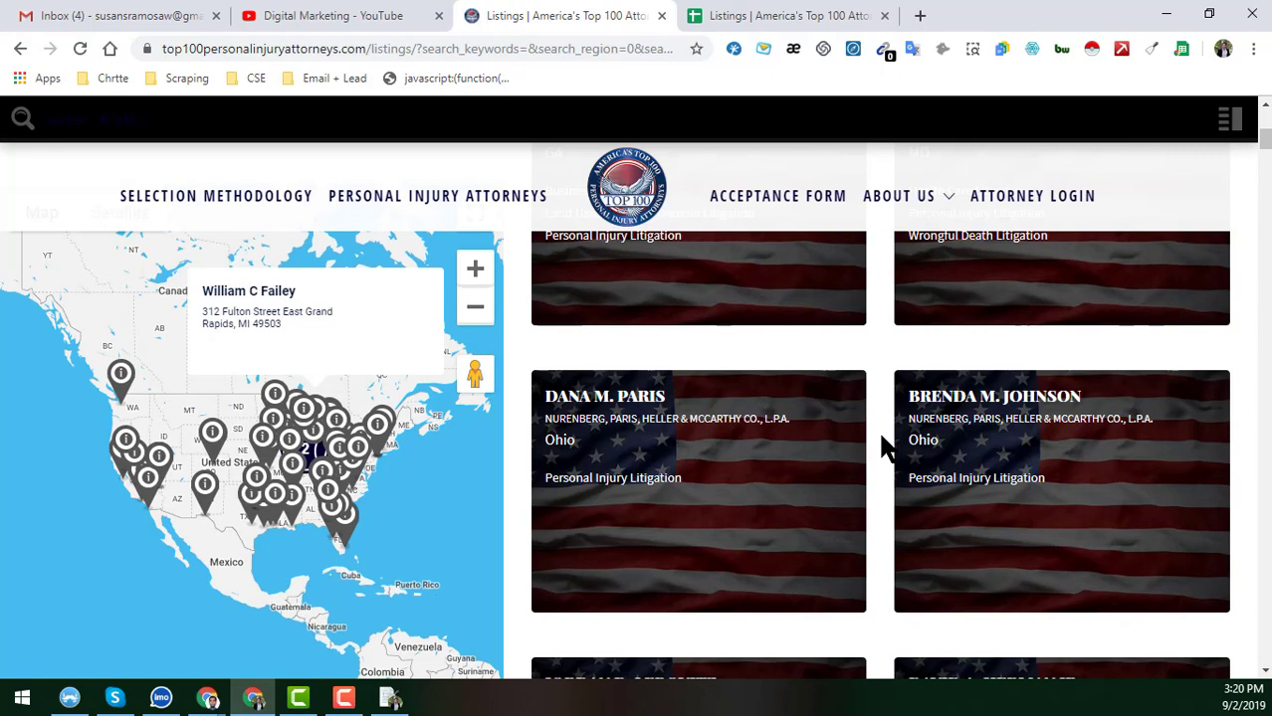
Run Scrape similar on the first attorney's name on the newly loaded listings page and copy the results to the clipboard.
{"action": "scroll", "coordinate": [879, 443], "scroll_direction": "up", "scroll_amount": 5}
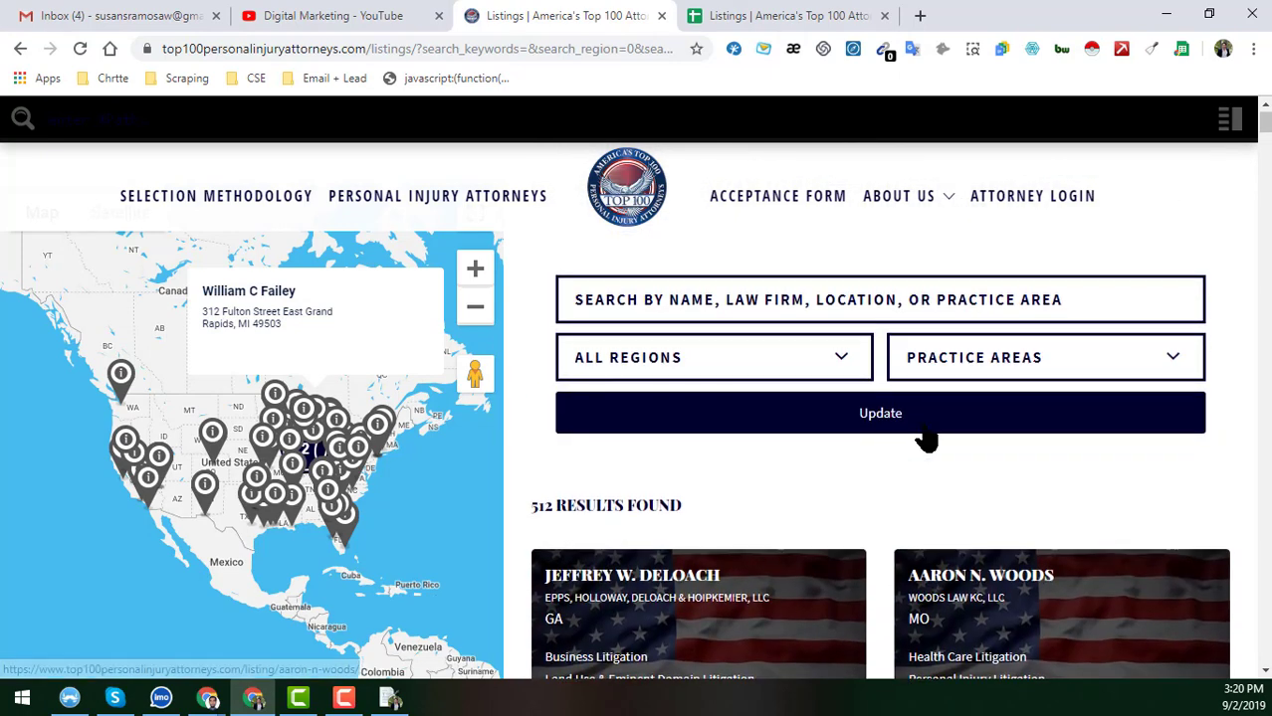
{"action": "scroll", "coordinate": [924, 438], "scroll_direction": "down", "scroll_amount": 1}
{"action": "scroll", "coordinate": [913, 434], "scroll_direction": "down", "scroll_amount": 2}
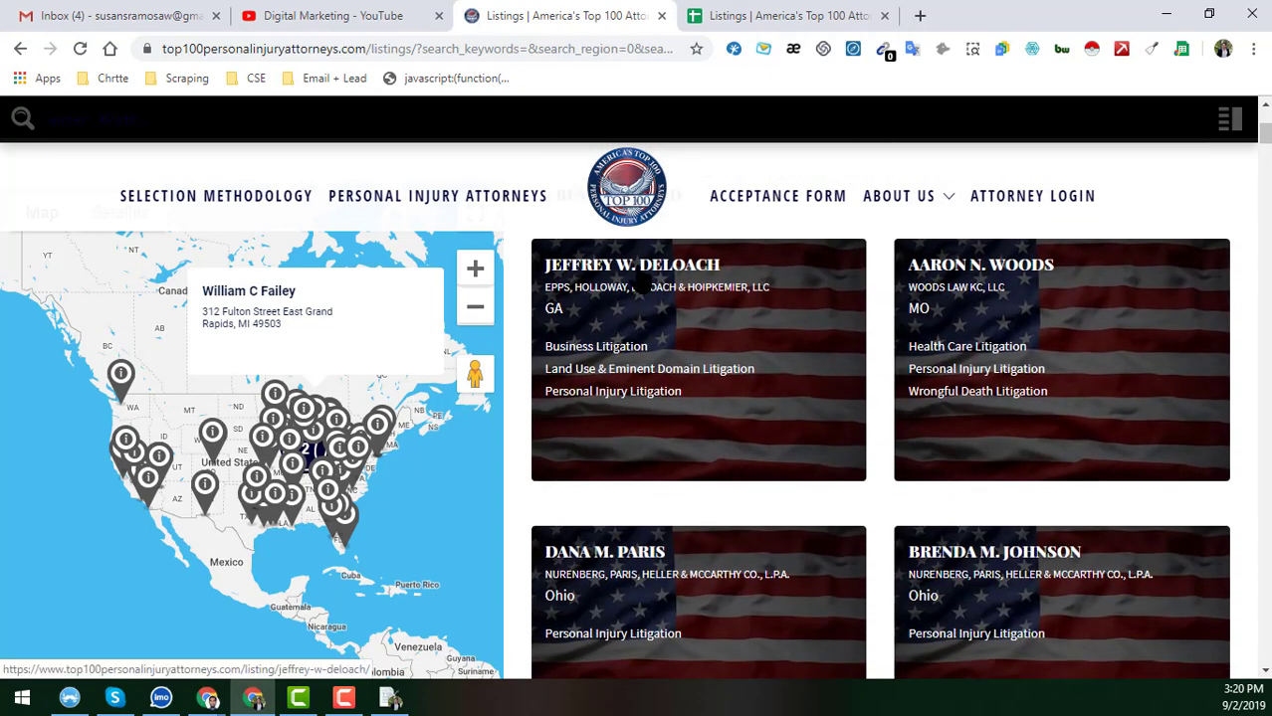
{"action": "right_click", "coordinate": [637, 272]}
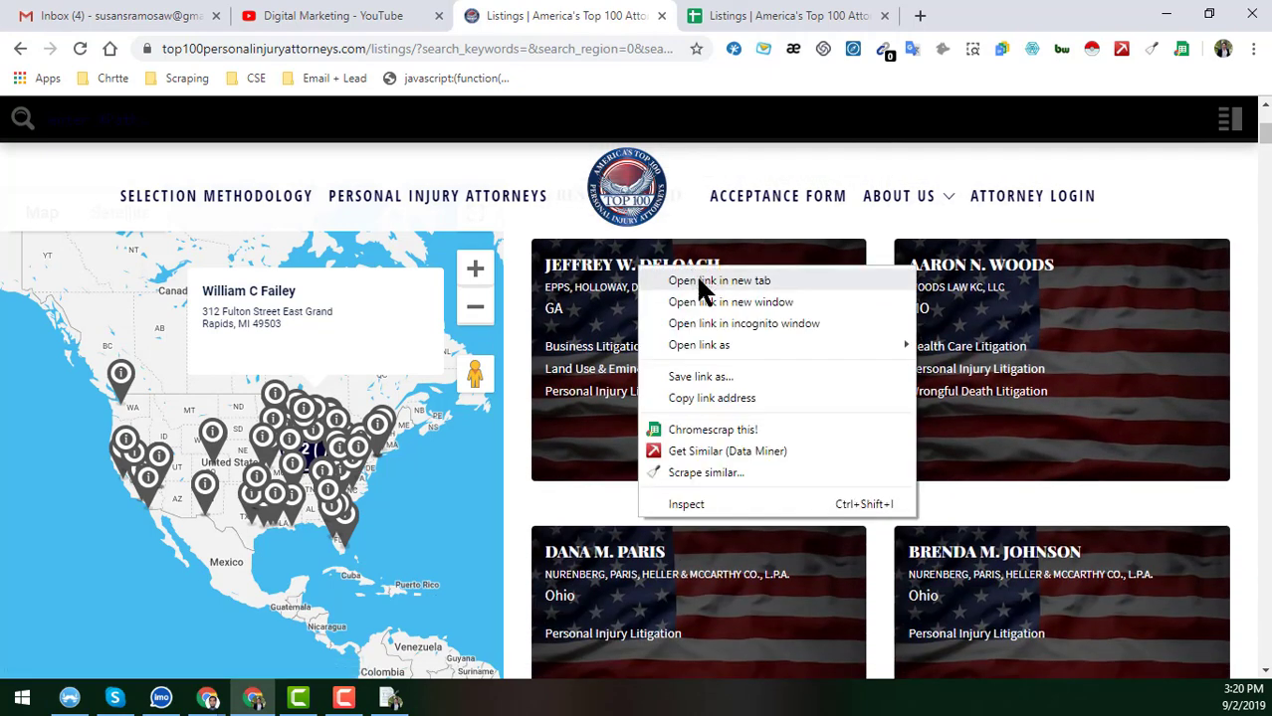
{"action": "left_click", "coordinate": [714, 473]}
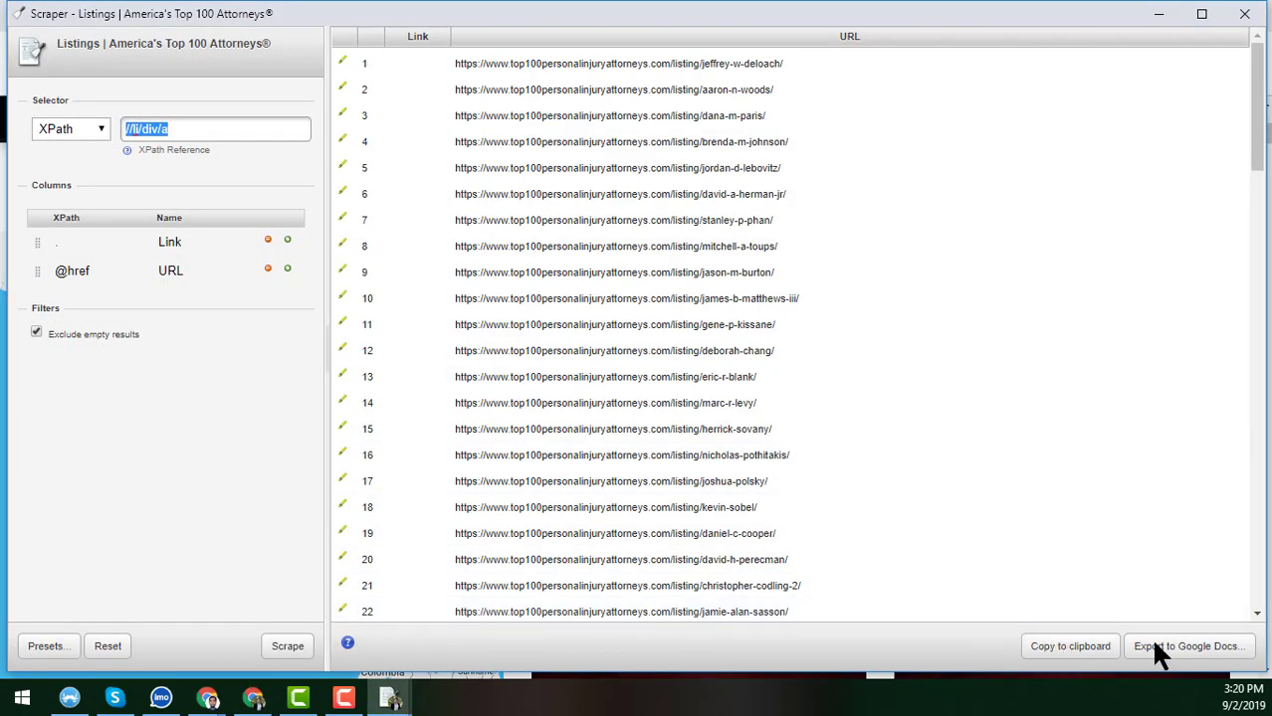
{"action": "left_click", "coordinate": [1086, 647]}
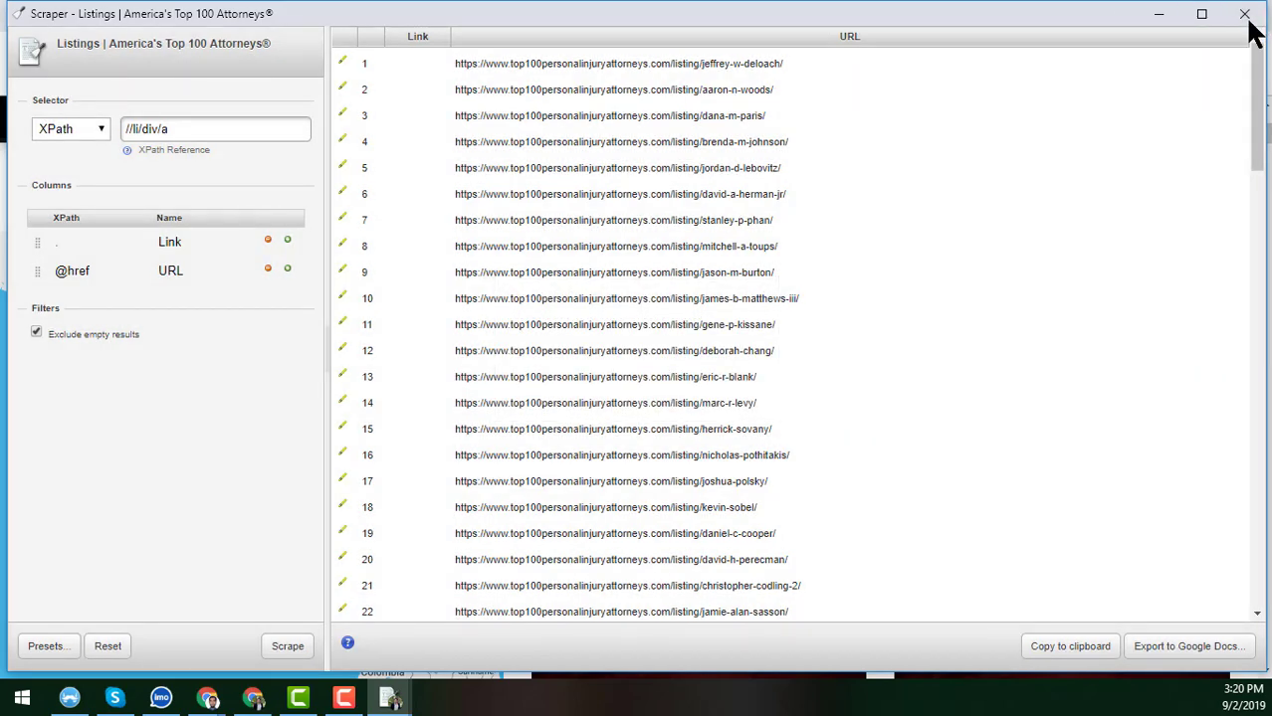
Close the Scraper window and paste the copied results into the spreadsheet from cell A102, directly below the existing URLs.
{"action": "left_click", "coordinate": [1244, 14]}
{"action": "left_click", "coordinate": [782, 15]}
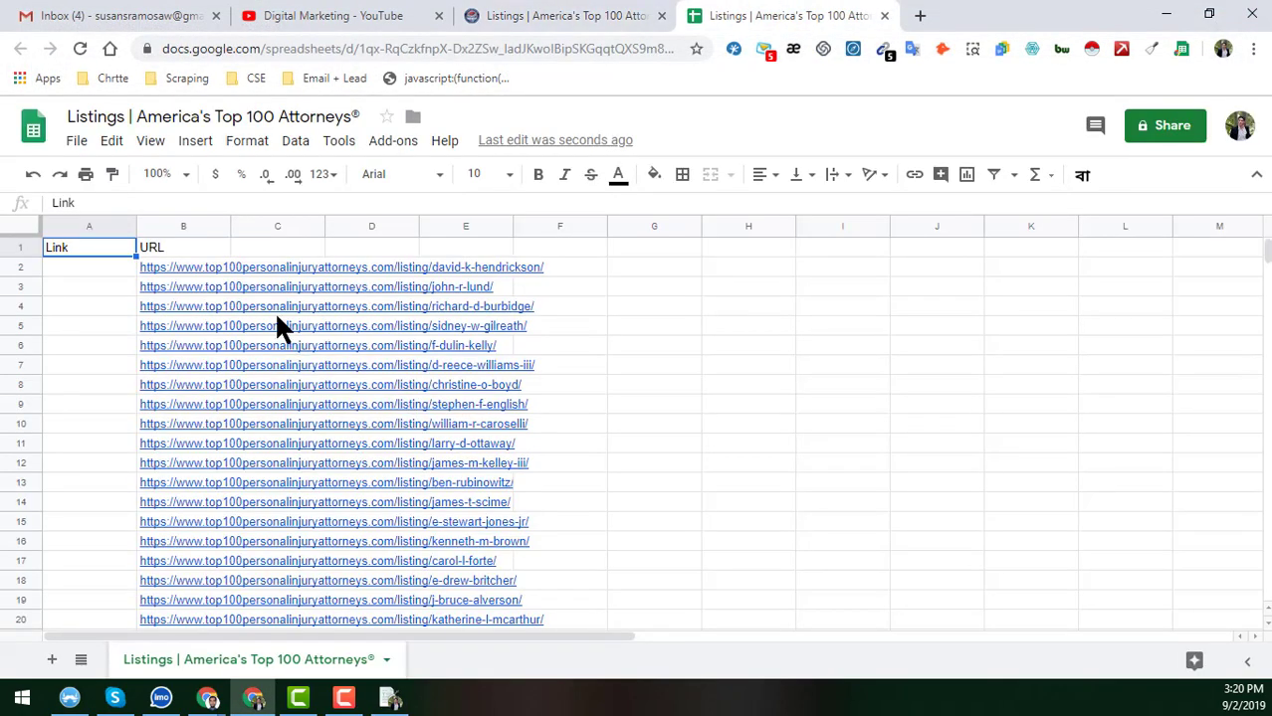
{"action": "left_click", "coordinate": [168, 266]}
{"action": "key", "text": "ctrl+Down"}
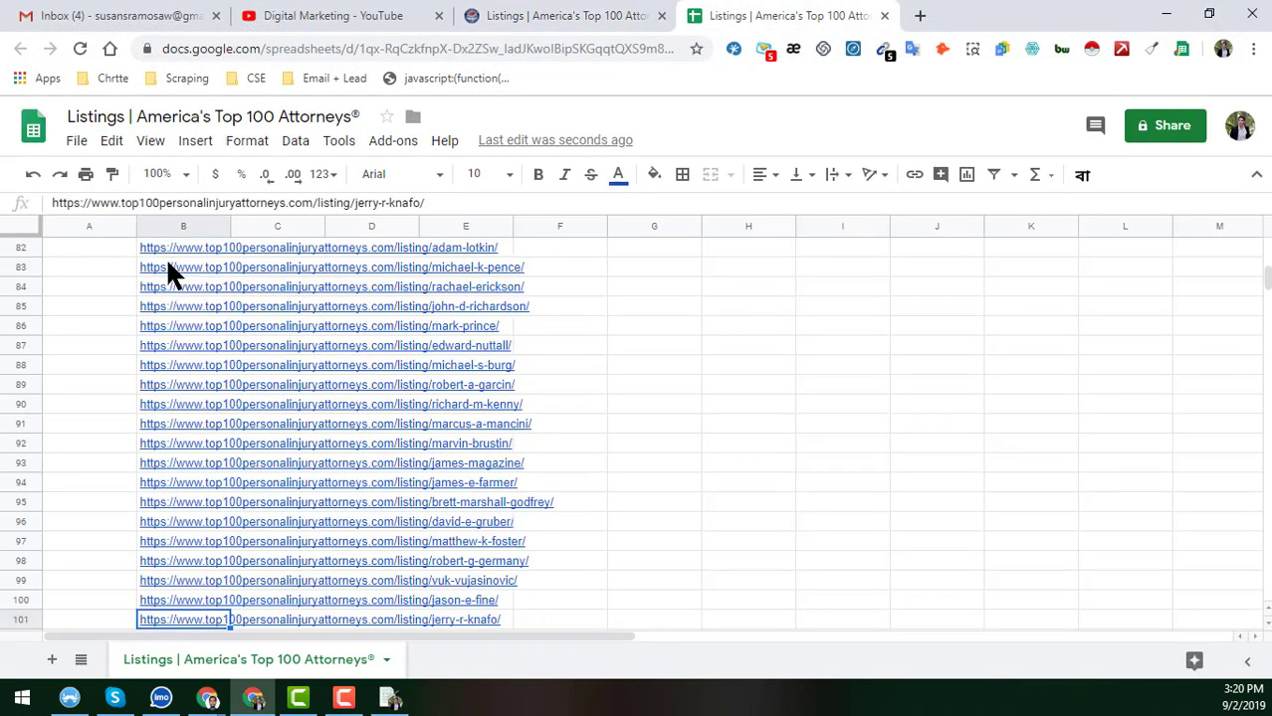
{"action": "scroll", "coordinate": [366, 489], "scroll_direction": "down", "scroll_amount": 3}
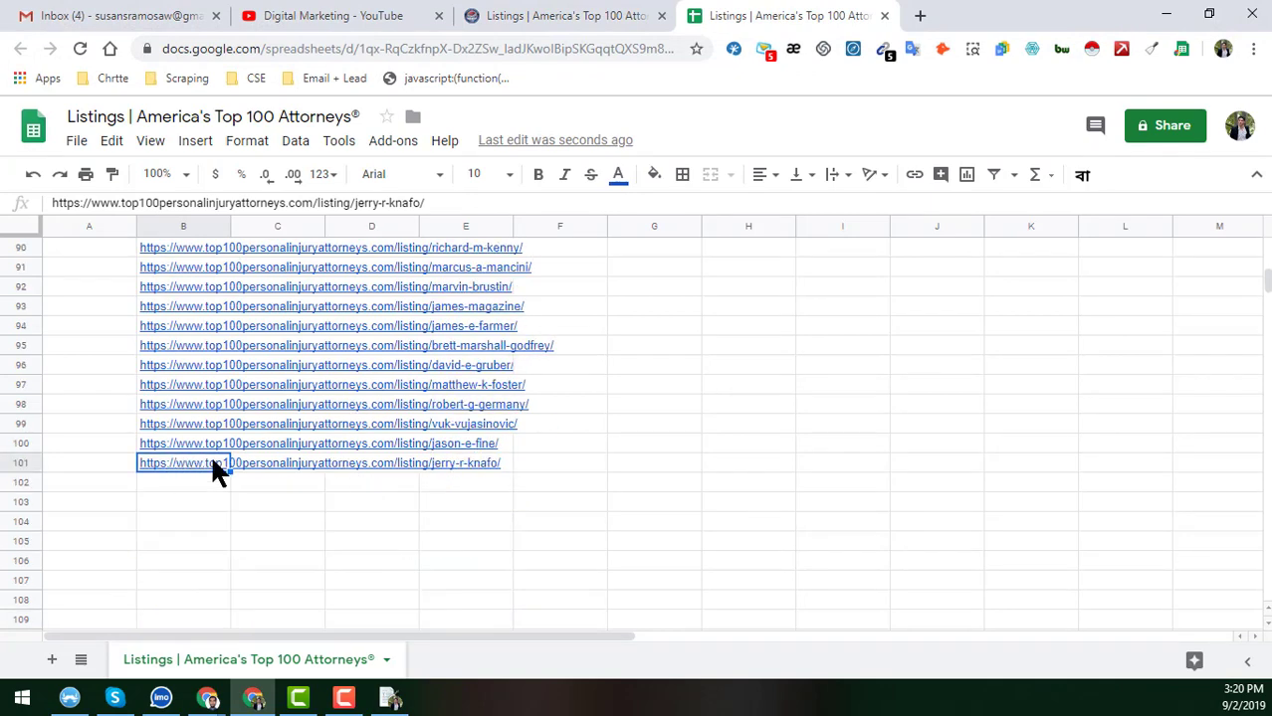
{"action": "left_click", "coordinate": [109, 487]}
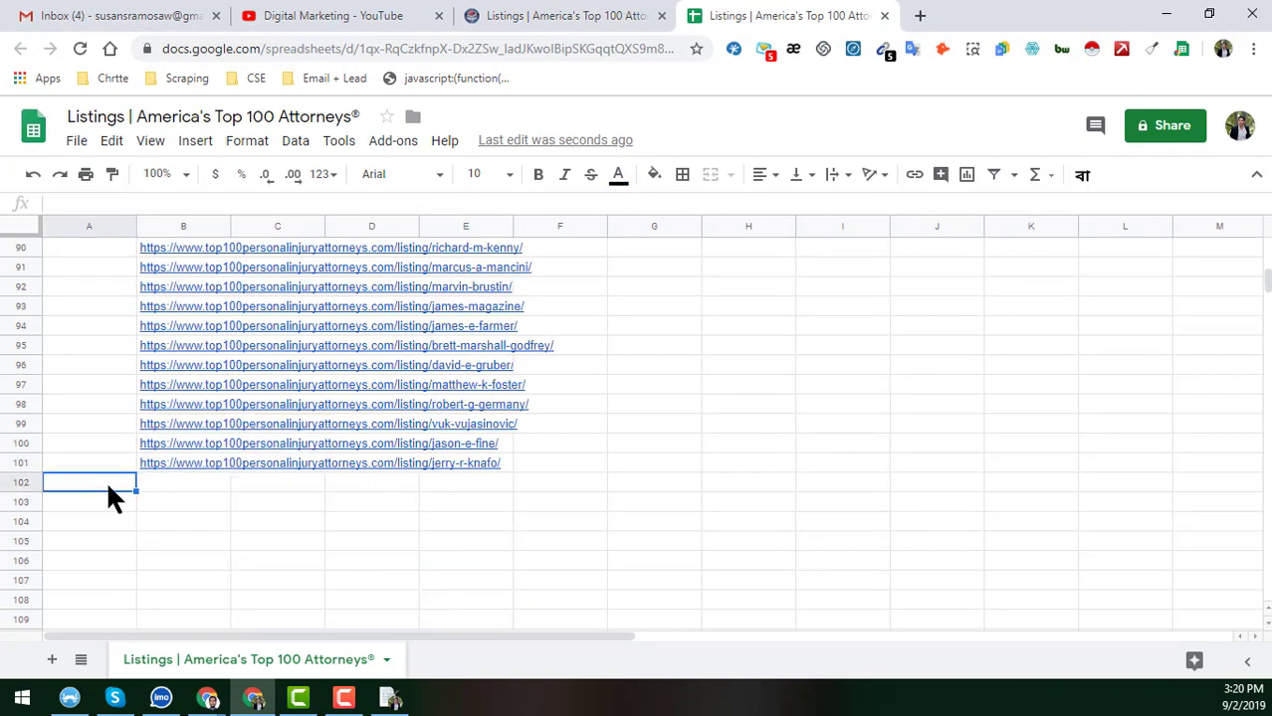
{"action": "key", "text": "ctrl+v"}
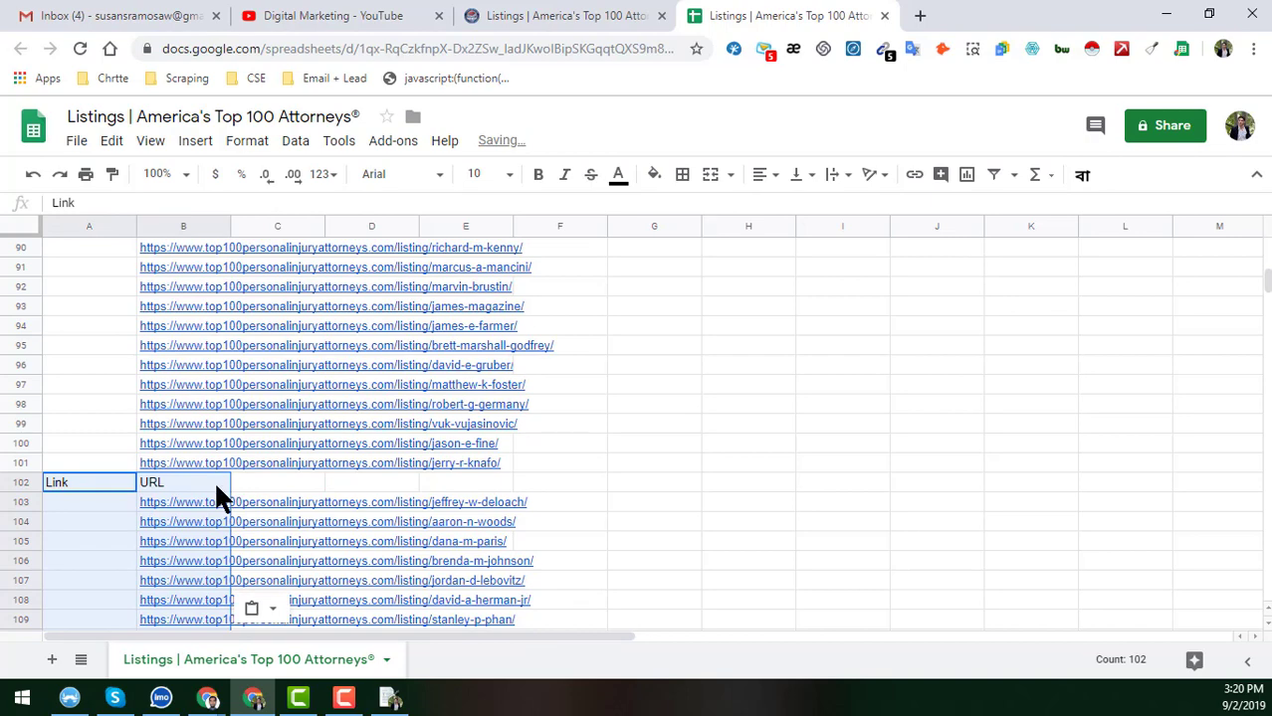
Delete the repeated Link and URL header row 102 from the spreadsheet.
{"action": "left_click", "coordinate": [214, 479]}
{"action": "left_click", "coordinate": [22, 482]}
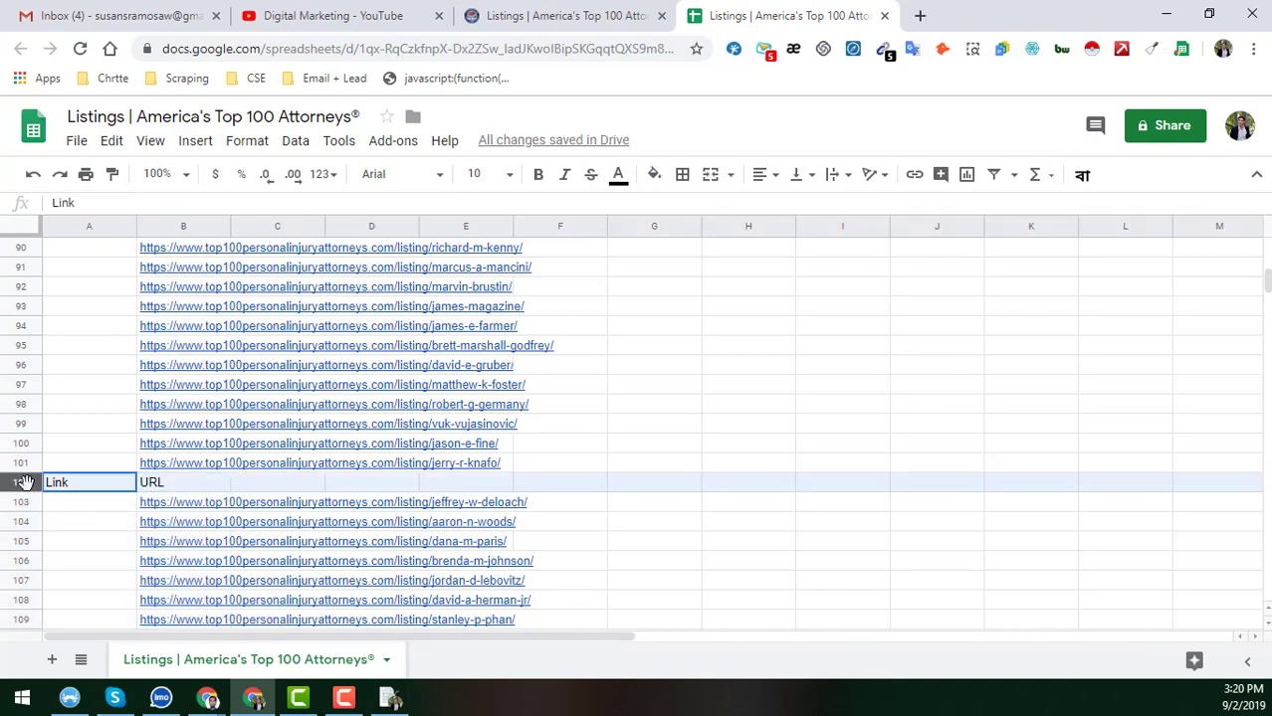
{"action": "right_click", "coordinate": [24, 482]}
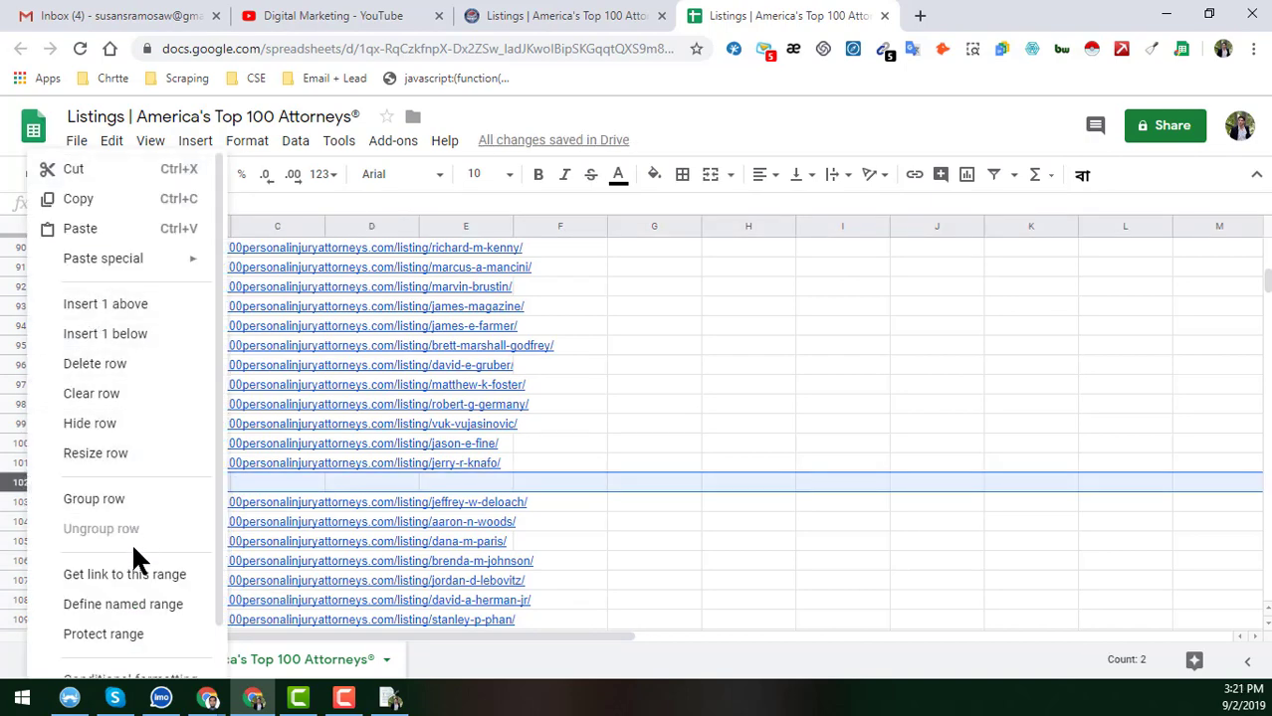
{"action": "left_click", "coordinate": [125, 366]}
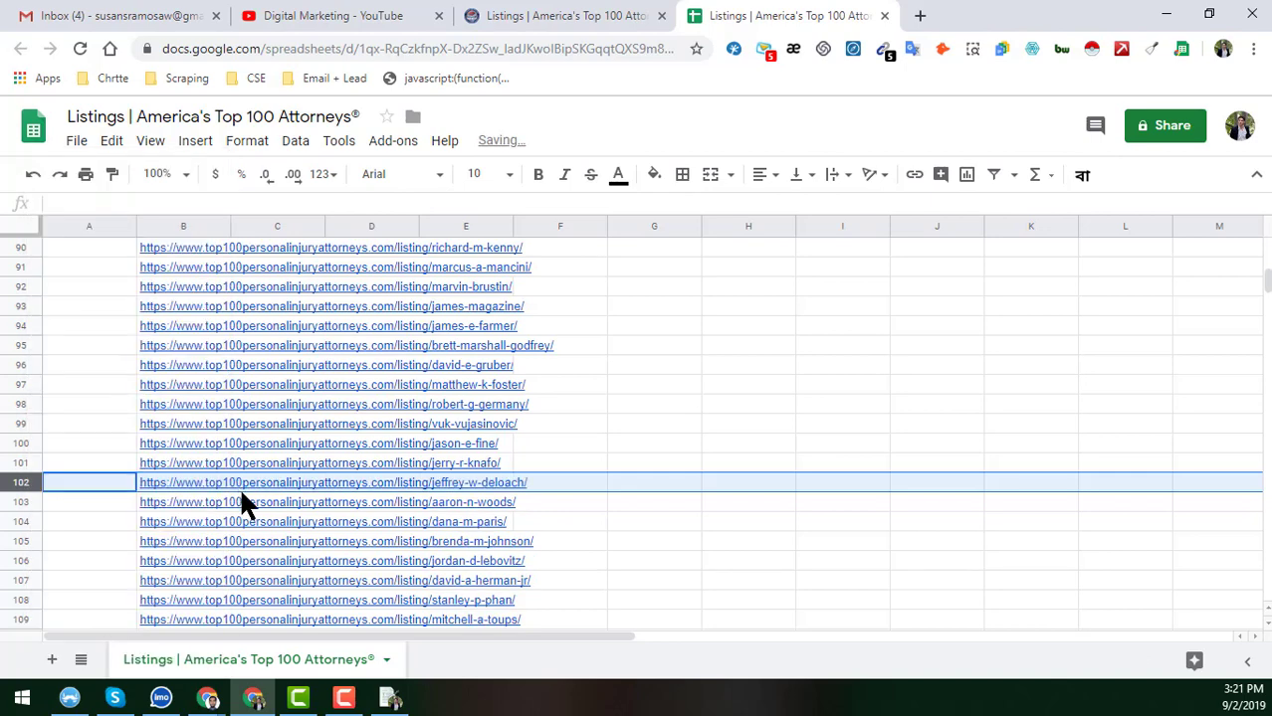
Check the last row of the pasted URLs in column B and the page-number links at the end of the attorney listings.
{"action": "left_click", "coordinate": [199, 487]}
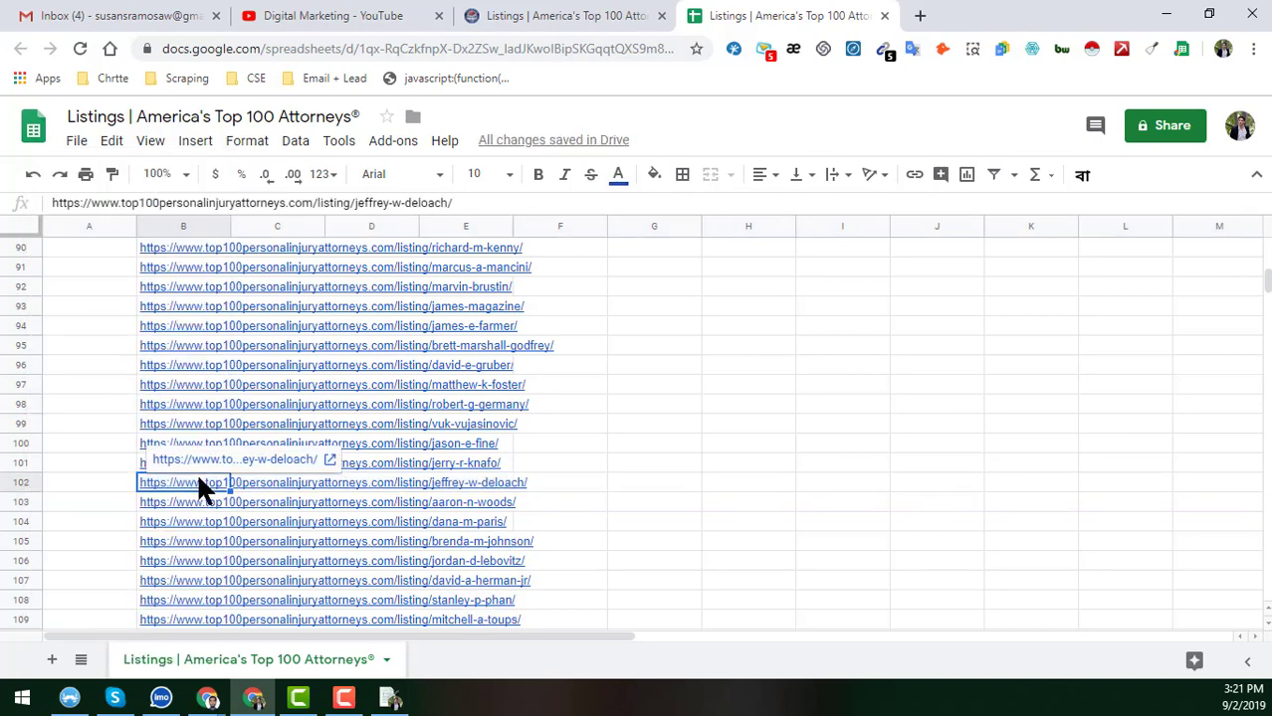
{"action": "key", "text": "ctrl+Down"}
{"action": "scroll", "coordinate": [196, 474], "scroll_direction": "down", "scroll_amount": 3}
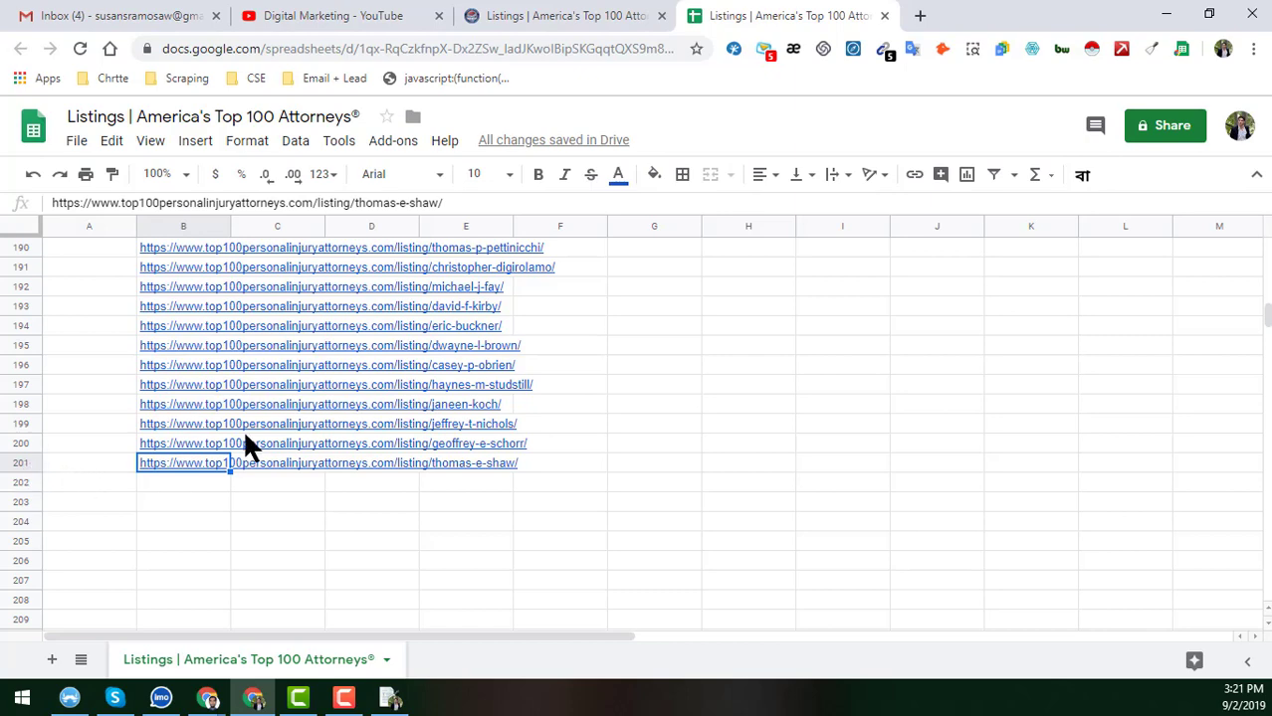
{"action": "left_click", "coordinate": [617, 15]}
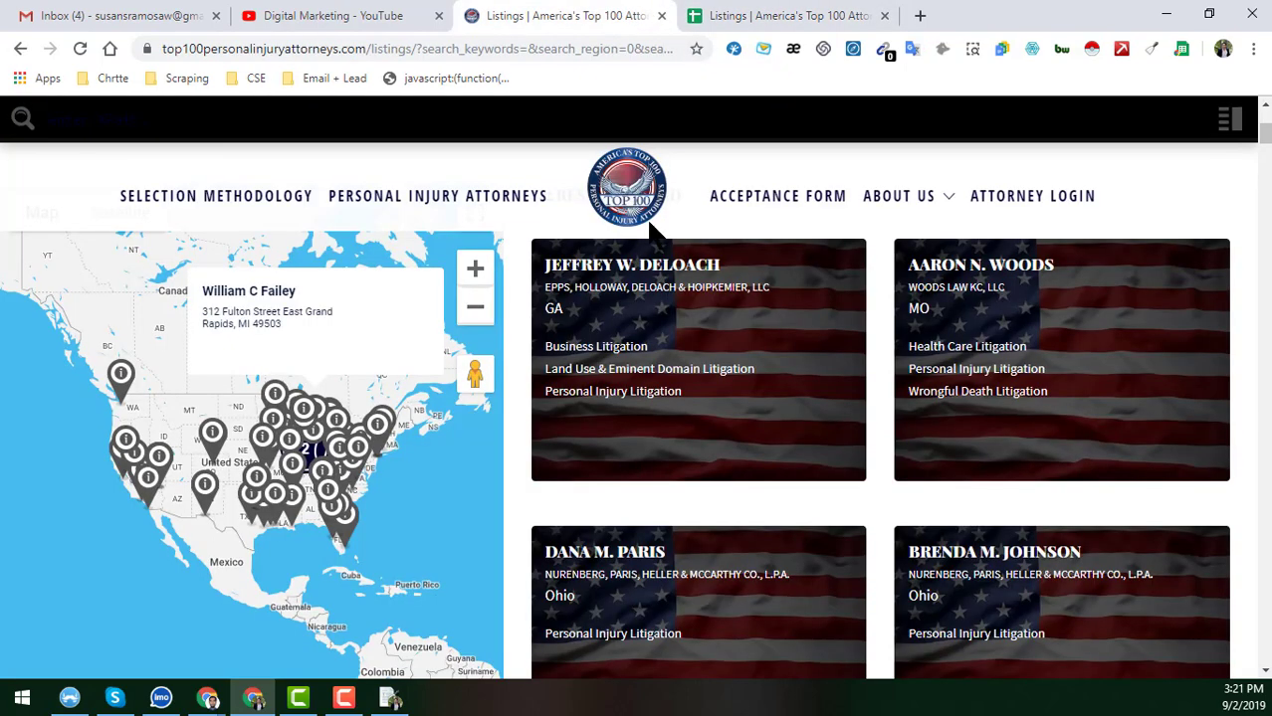
{"action": "scroll", "coordinate": [1252, 393], "scroll_direction": "down", "scroll_amount": 15}
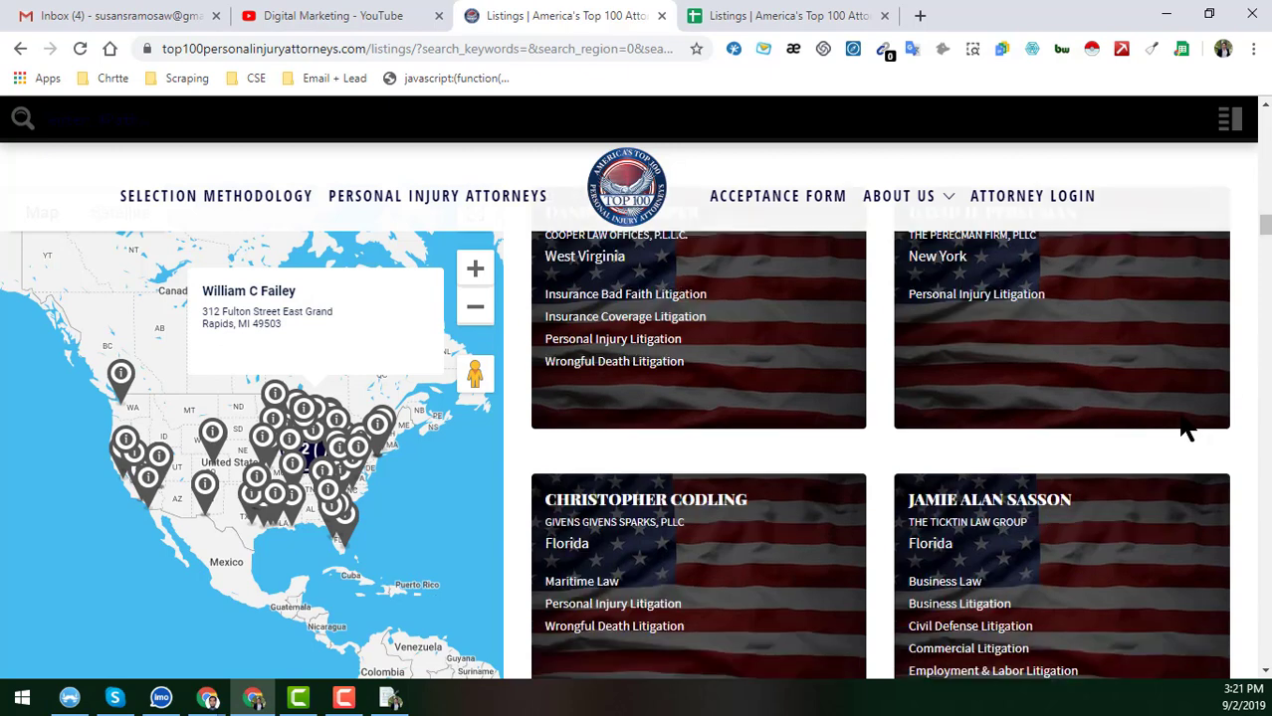
{"action": "scroll", "coordinate": [1011, 563], "scroll_direction": "up", "scroll_amount": 5}
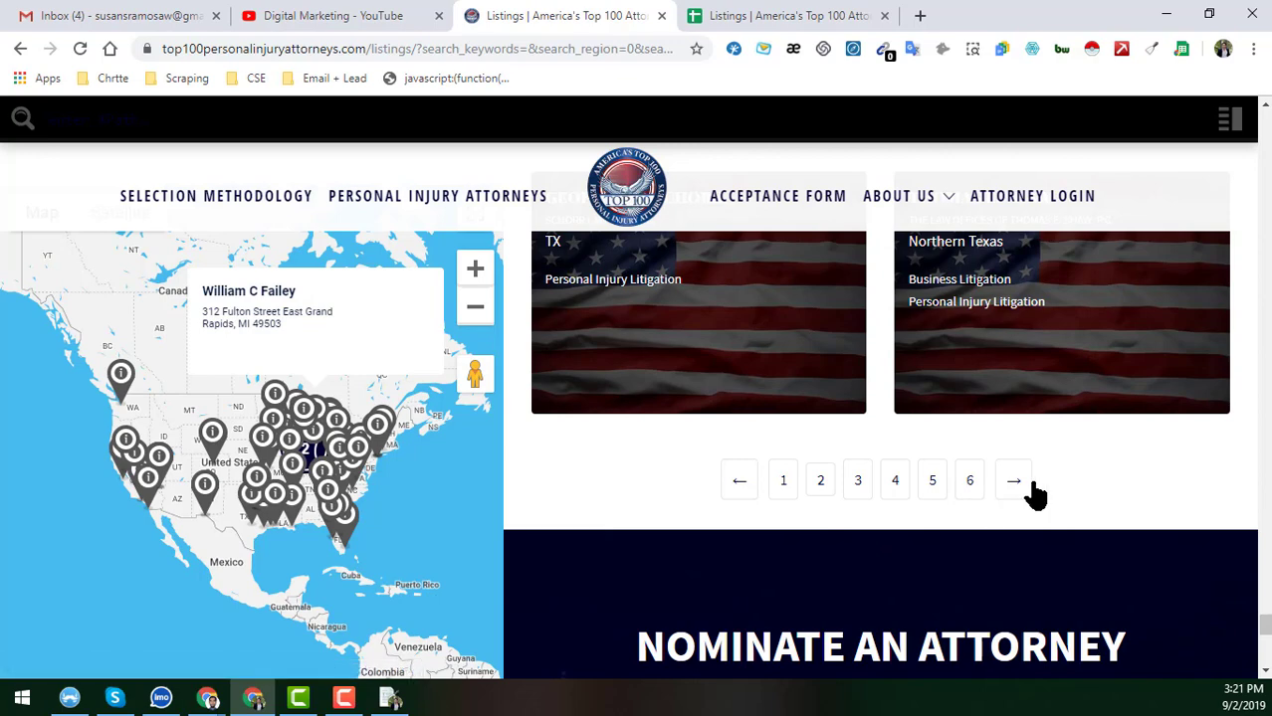
Return to the spreadsheet, check the first empty row below the URLs and go back to the start of the list.
{"action": "left_click", "coordinate": [815, 15]}
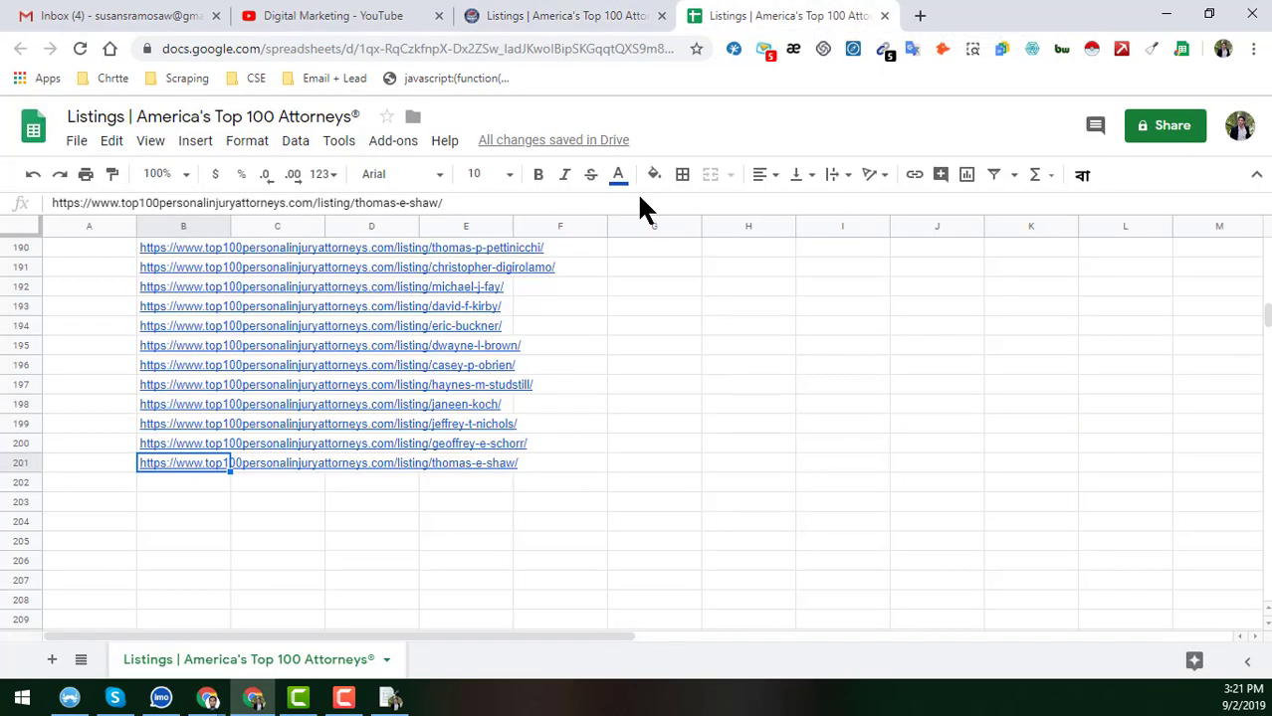
{"action": "left_click", "coordinate": [167, 485]}
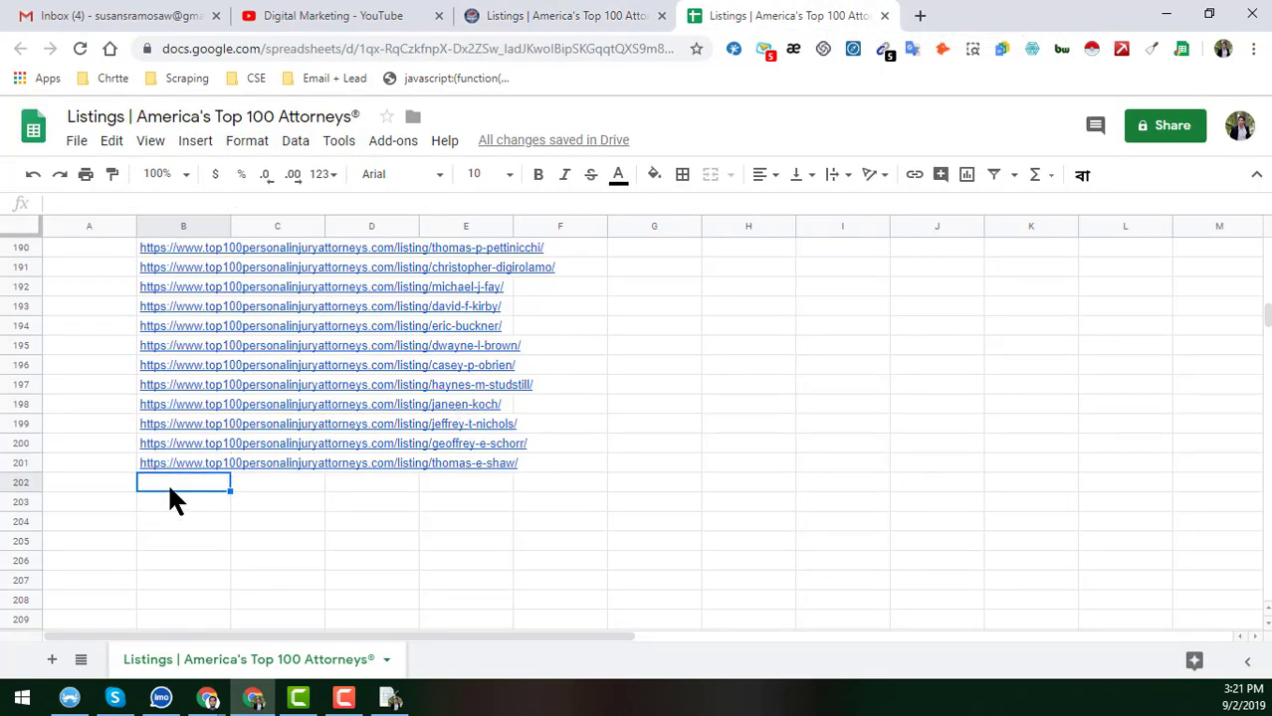
{"action": "key", "text": "ctrl+Home"}
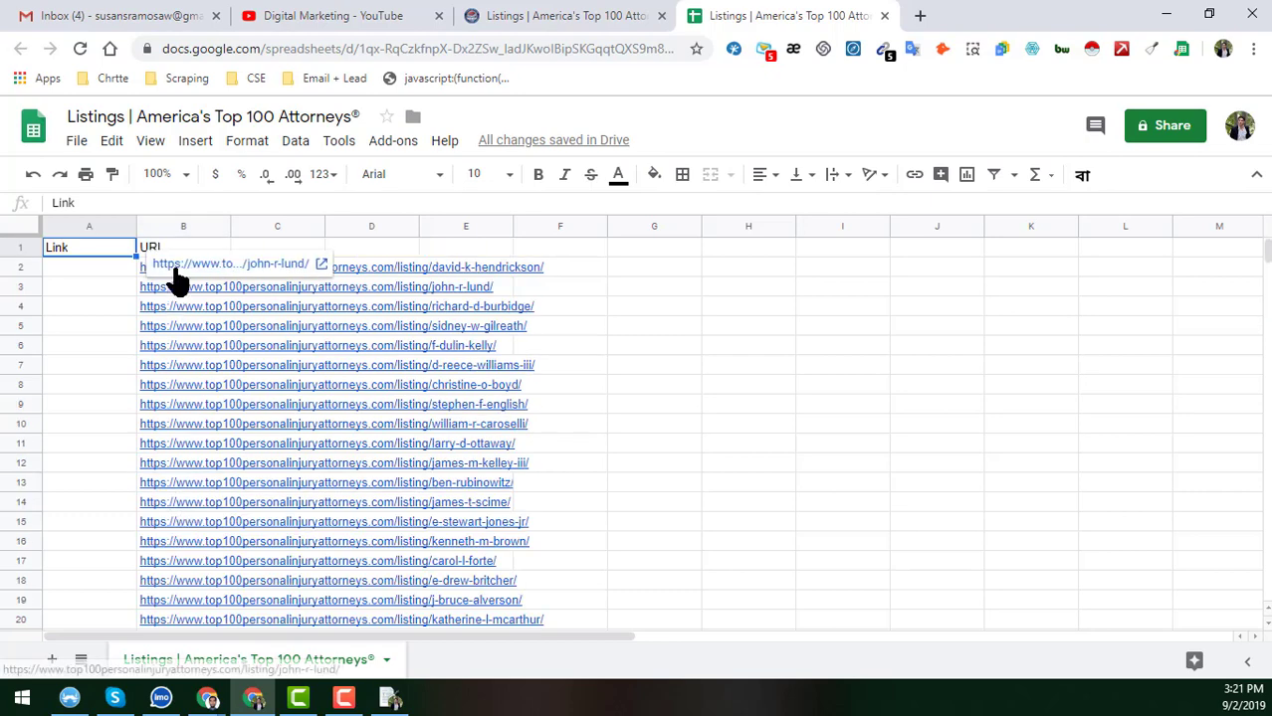
Load page 1 of the attorney listings and open the first attorney's profile in a new tab placed after the spreadsheet.
{"action": "left_click", "coordinate": [514, 20]}
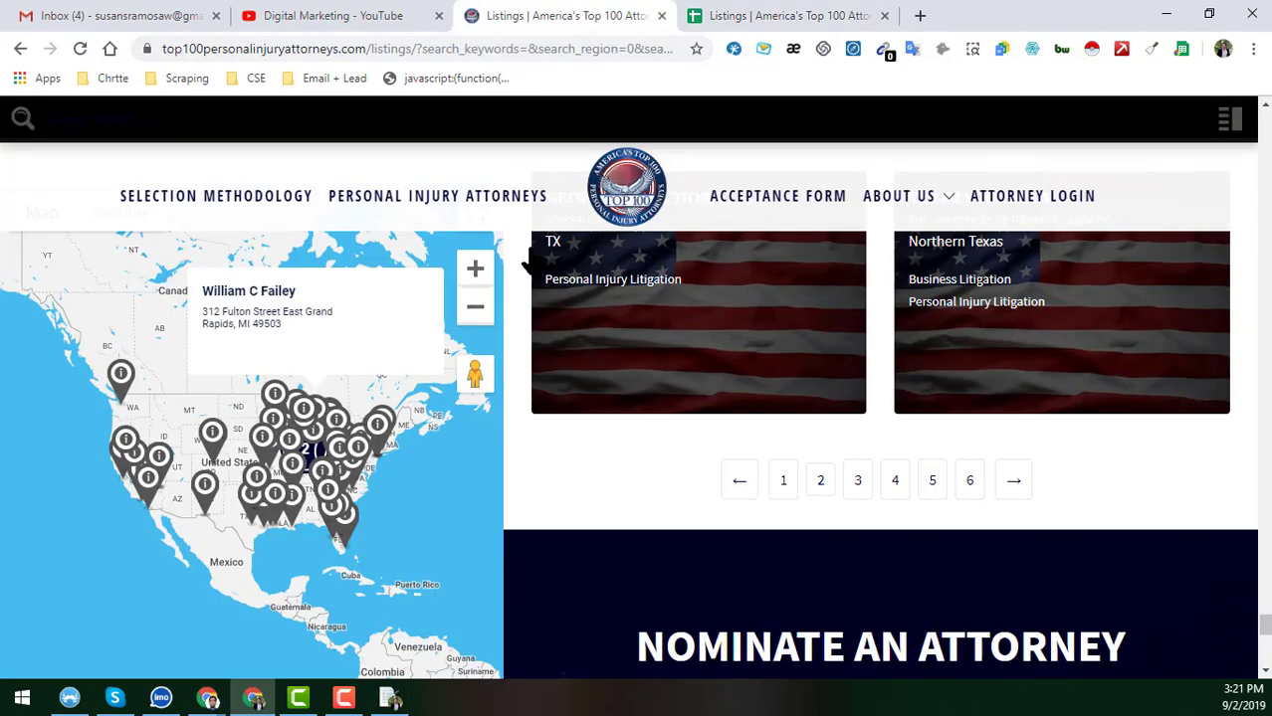
{"action": "left_click", "coordinate": [781, 482]}
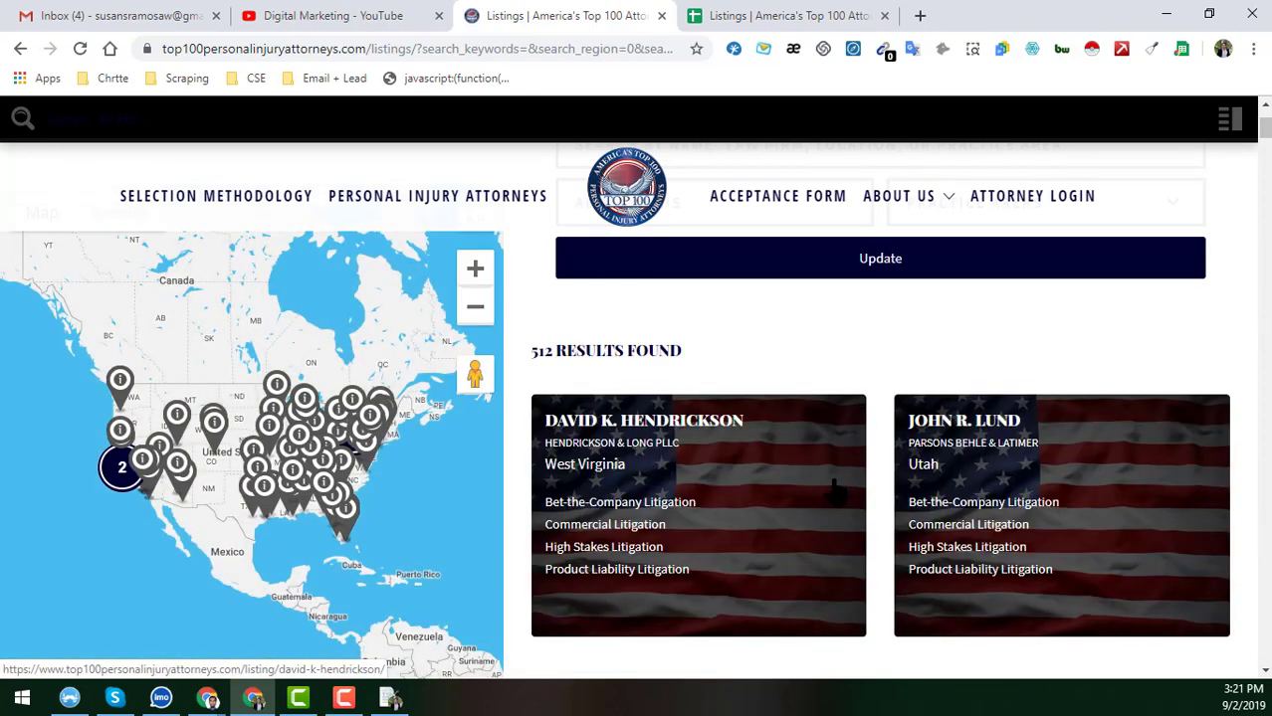
{"action": "scroll", "coordinate": [841, 492], "scroll_direction": "down", "scroll_amount": 2}
{"action": "right_click", "coordinate": [651, 430]}
{"action": "left_click", "coordinate": [691, 434]}
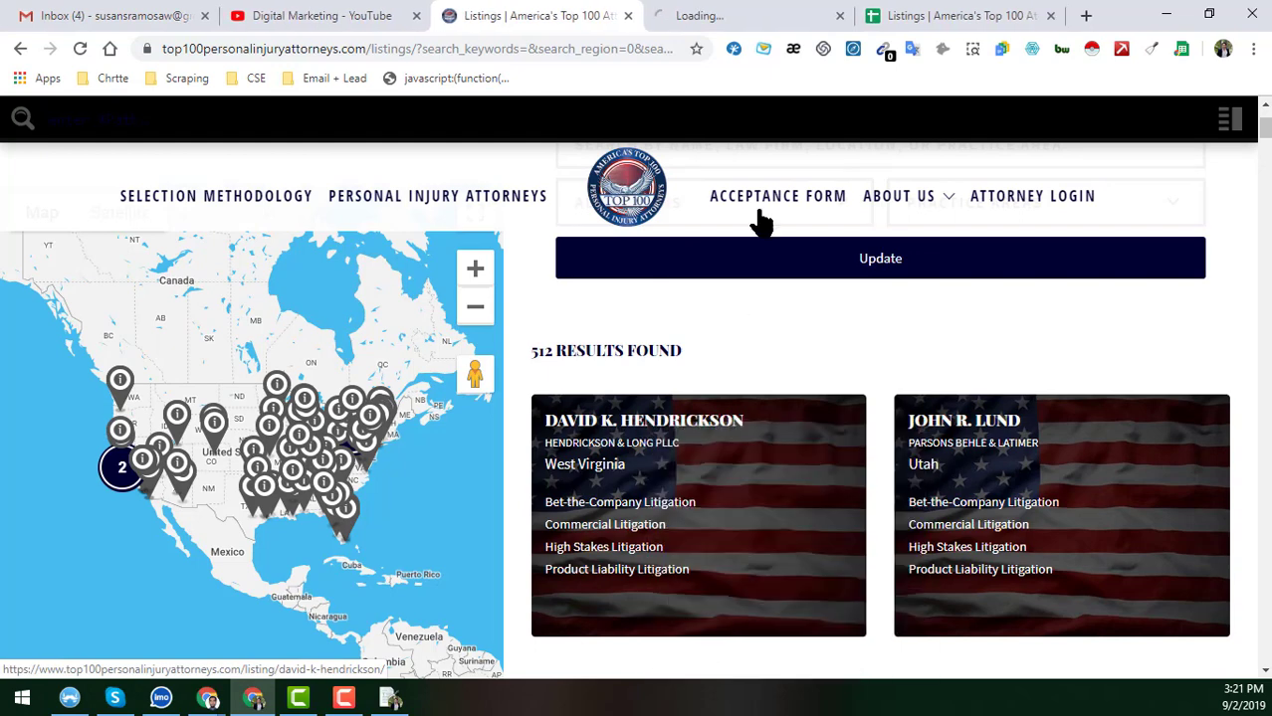
{"action": "left_click_drag", "start_coordinate": [727, 14], "coordinate": [914, 14]}
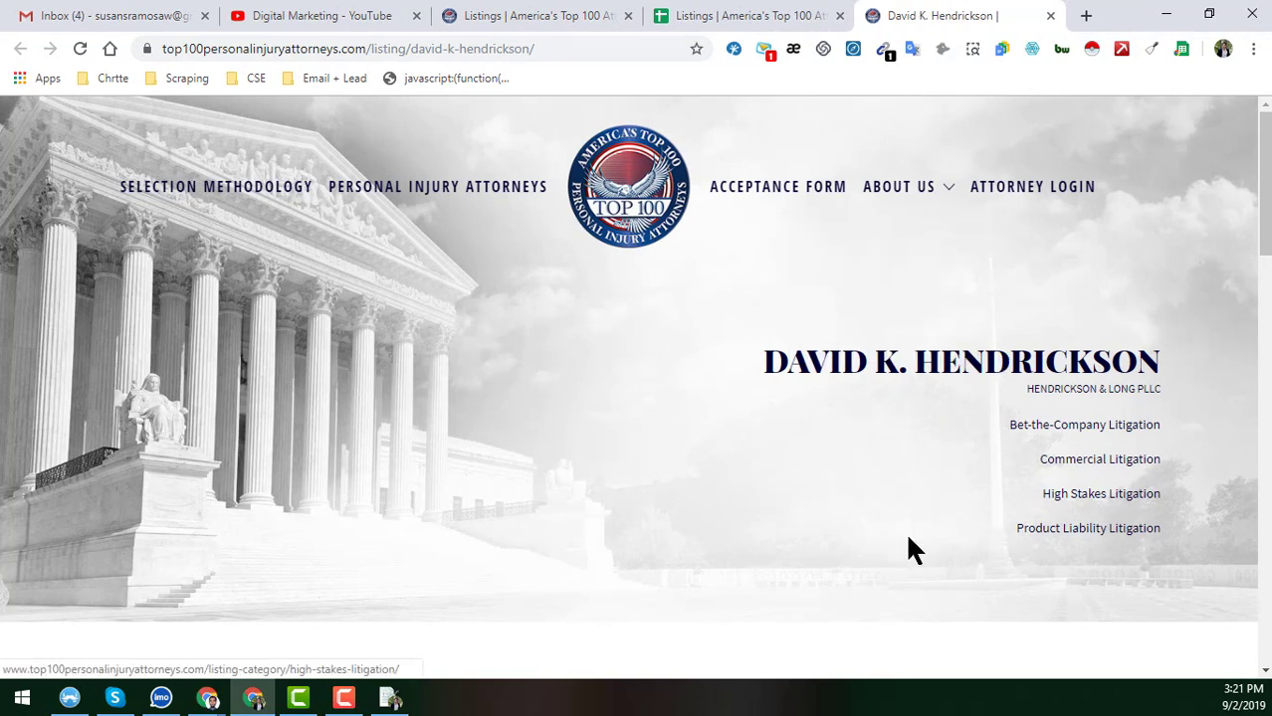
Examine the attorney's profile page for the name, firm, address, phone, e-mail and website to scrape.
{"action": "scroll", "coordinate": [789, 477], "scroll_direction": "down", "scroll_amount": 3}
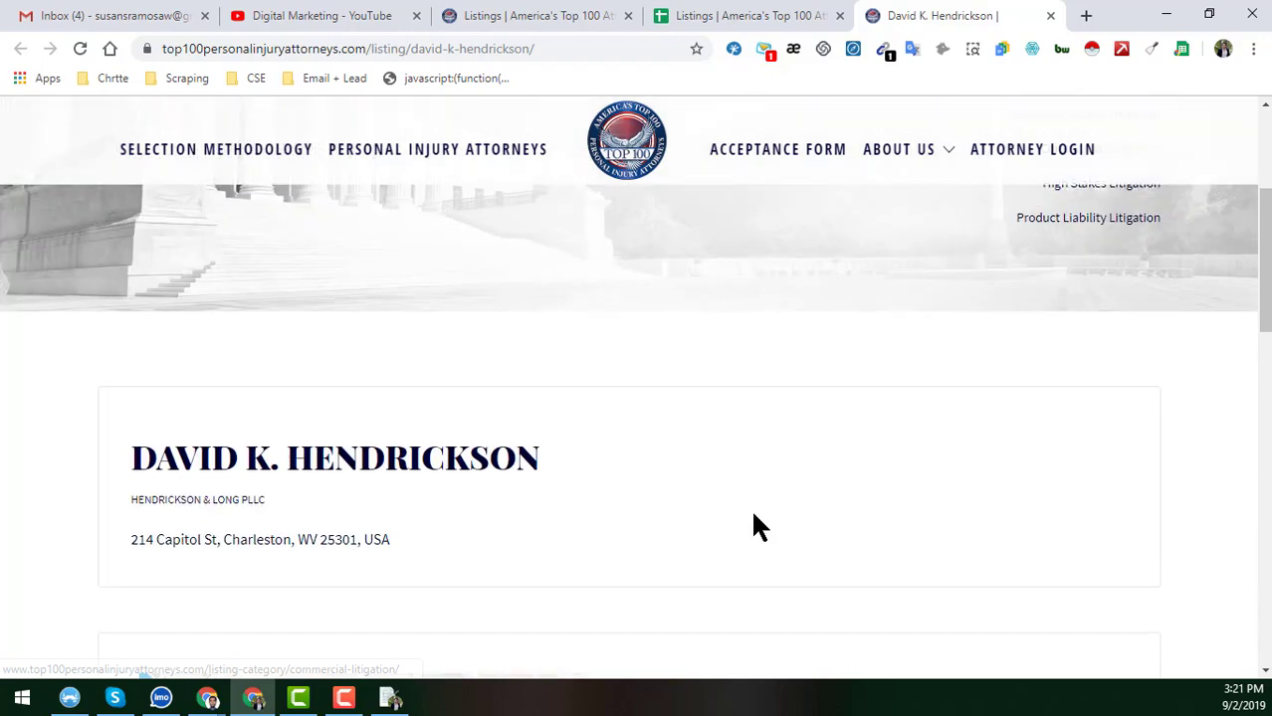
{"action": "scroll", "coordinate": [754, 515], "scroll_direction": "up", "scroll_amount": 2}
{"action": "scroll", "coordinate": [795, 515], "scroll_direction": "down", "scroll_amount": 5}
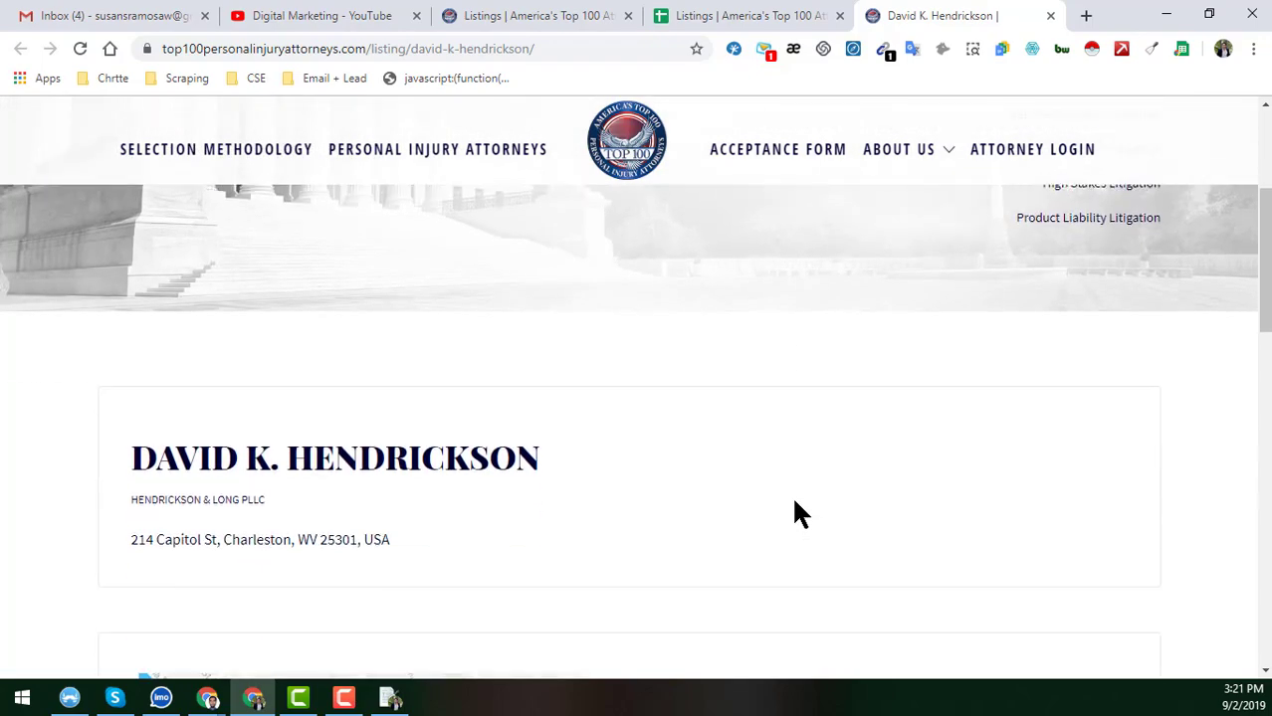
{"action": "scroll", "coordinate": [795, 326], "scroll_direction": "up", "scroll_amount": 6}
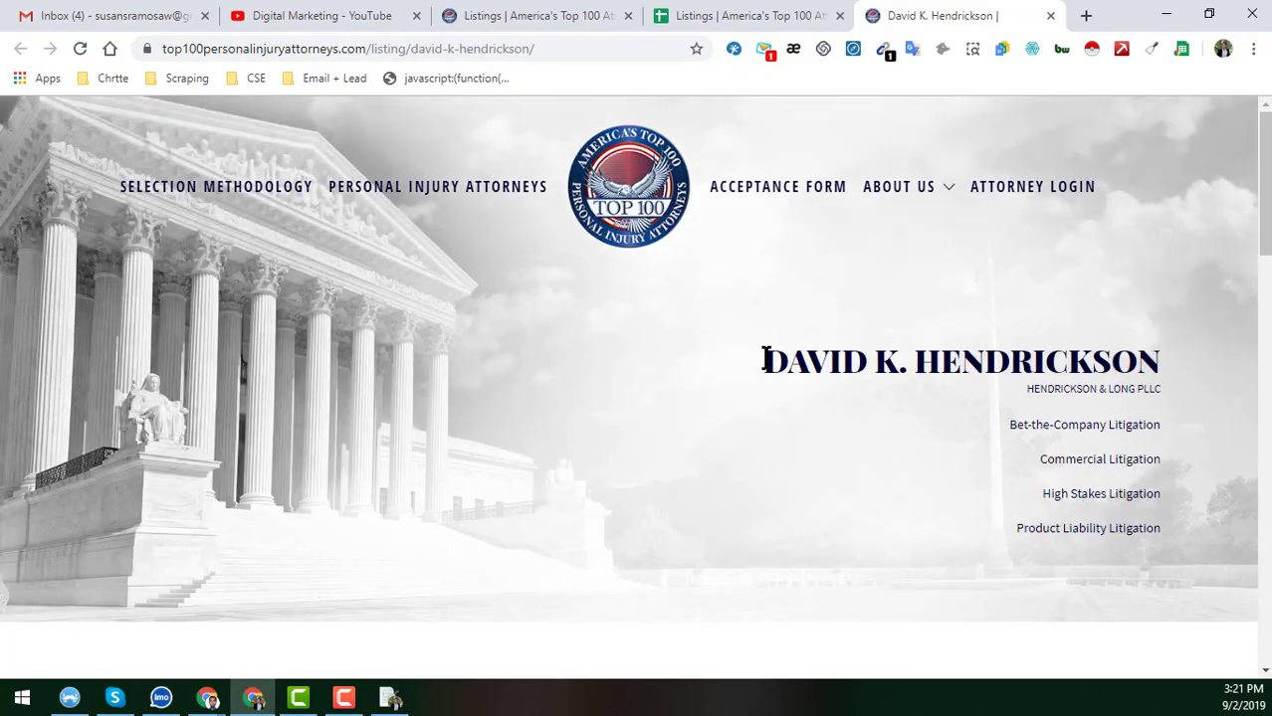
{"action": "left_click_drag", "start_coordinate": [765, 361], "coordinate": [1160, 369]}
{"action": "scroll", "coordinate": [912, 512], "scroll_direction": "down", "scroll_amount": 3}
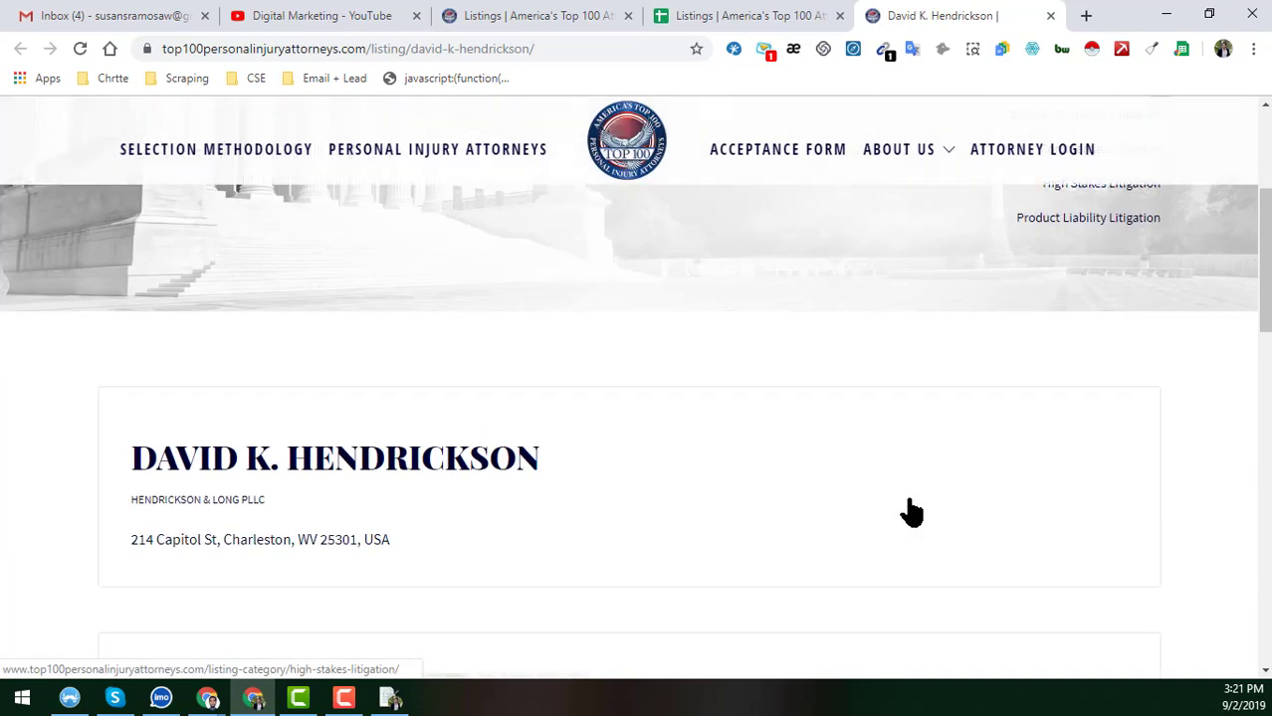
{"action": "scroll", "coordinate": [912, 513], "scroll_direction": "down", "scroll_amount": 4}
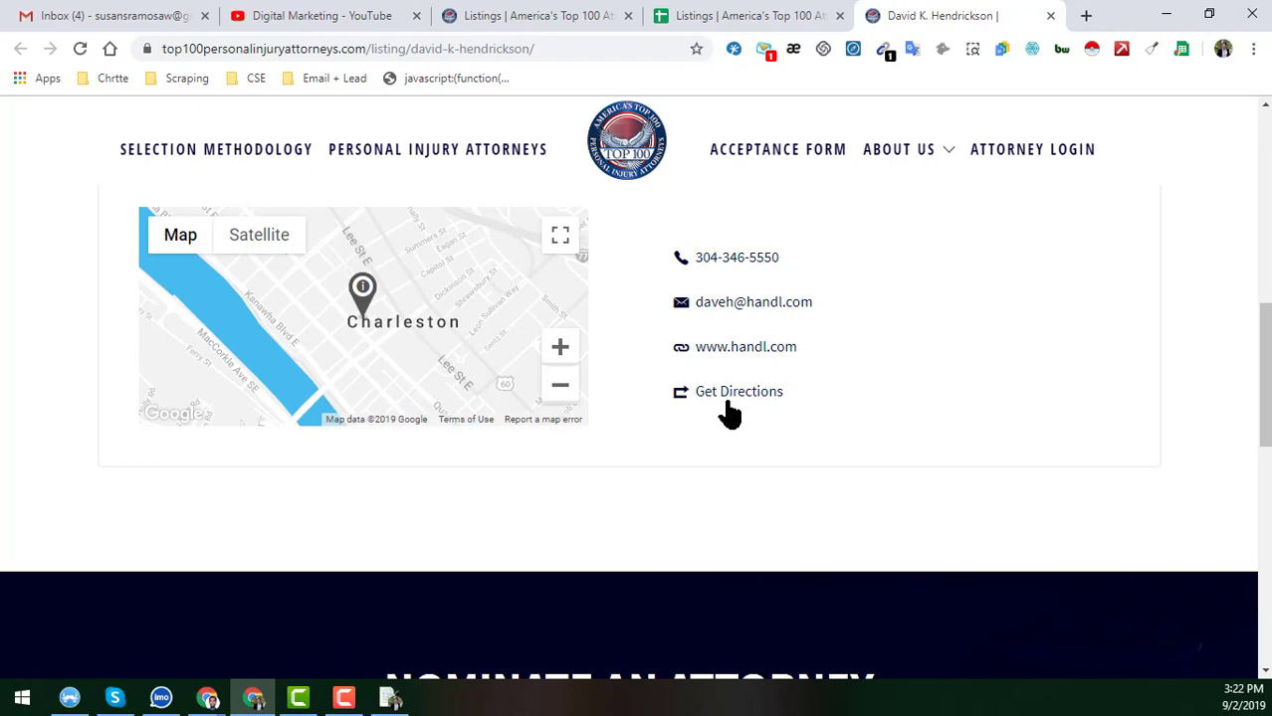
{"action": "scroll", "coordinate": [729, 413], "scroll_direction": "up", "scroll_amount": 5}
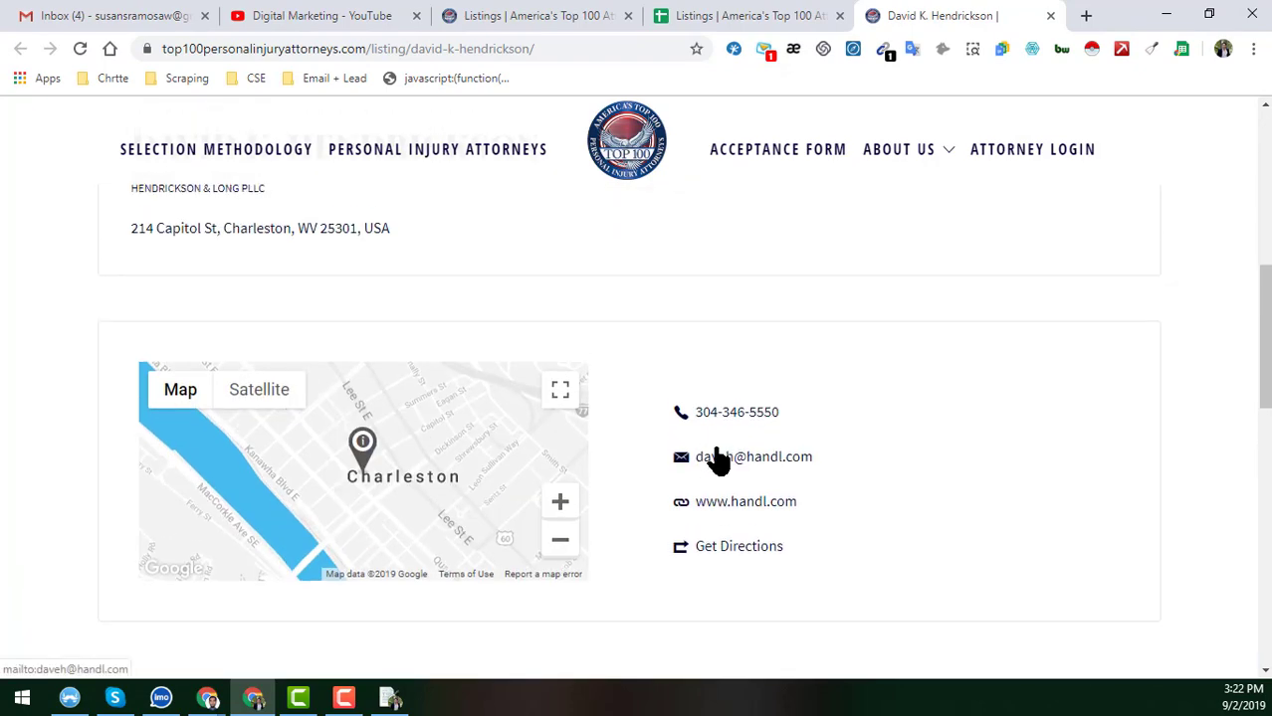
{"action": "scroll", "coordinate": [738, 369], "scroll_direction": "down", "scroll_amount": 3}
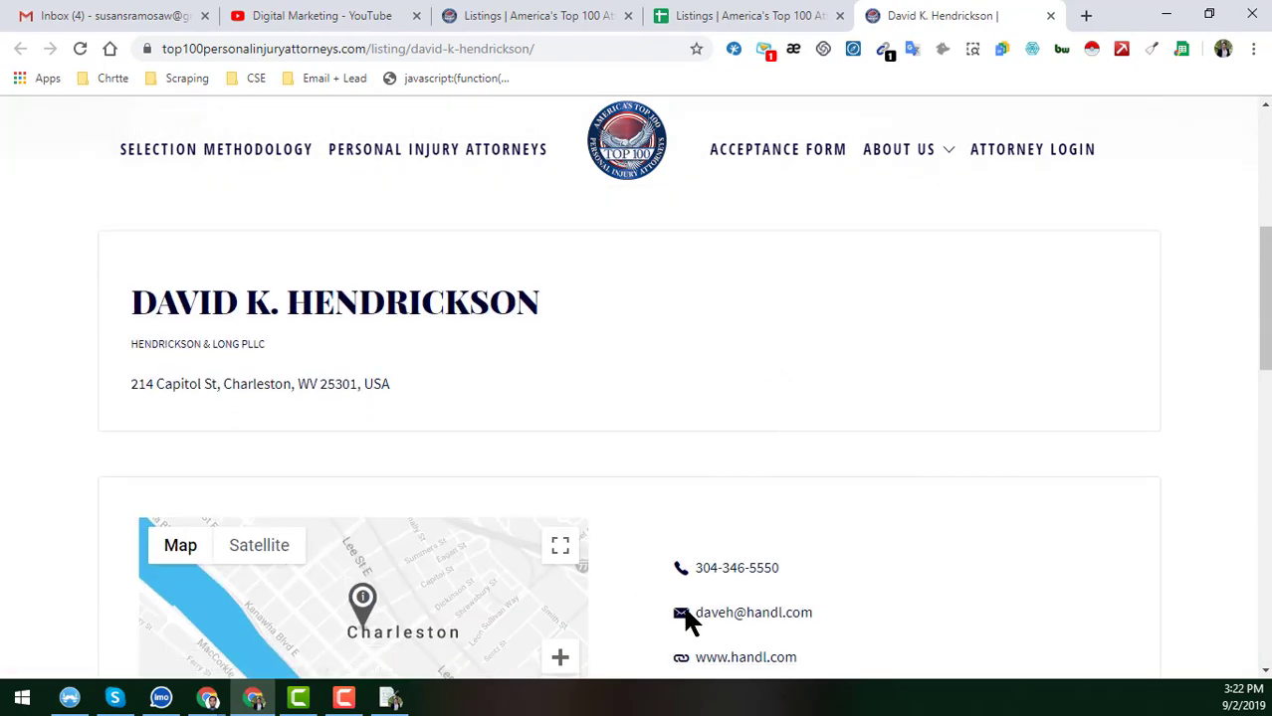
{"action": "scroll", "coordinate": [716, 618], "scroll_direction": "up", "scroll_amount": 3}
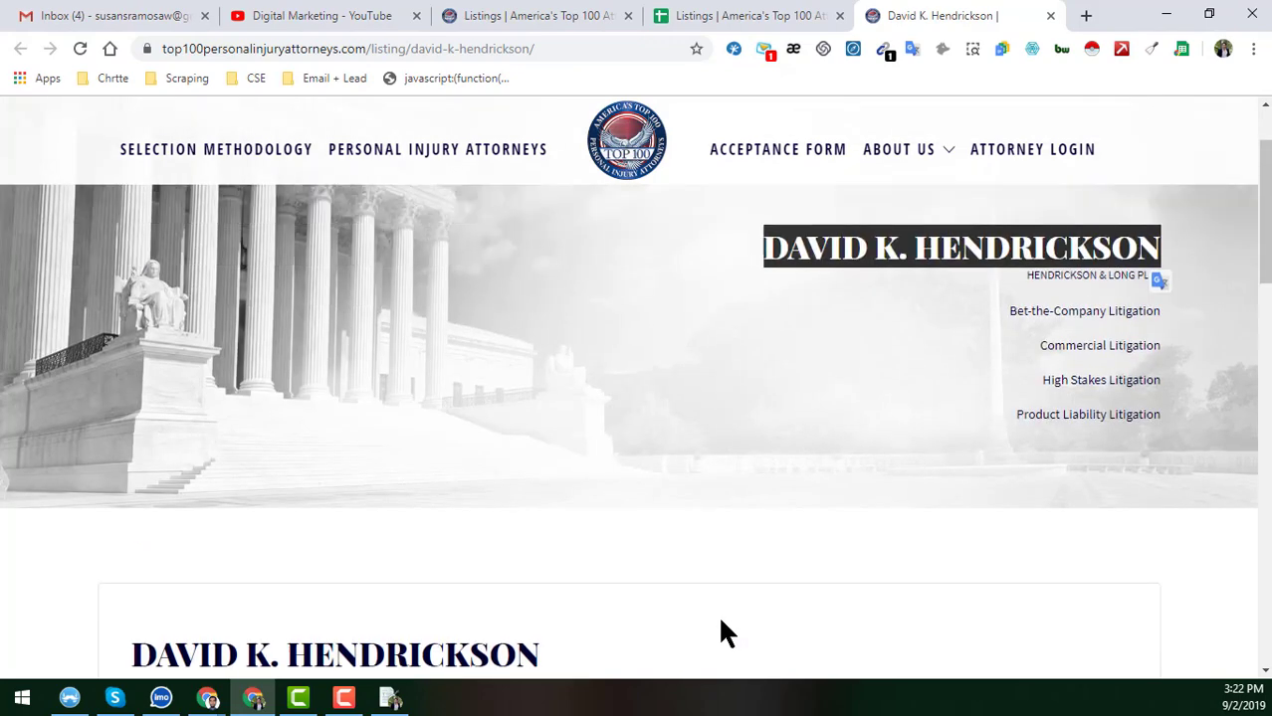
Highlight the attorney's name in the profile header and inspect its heading element in the page's HTML.
{"action": "left_click", "coordinate": [876, 364]}
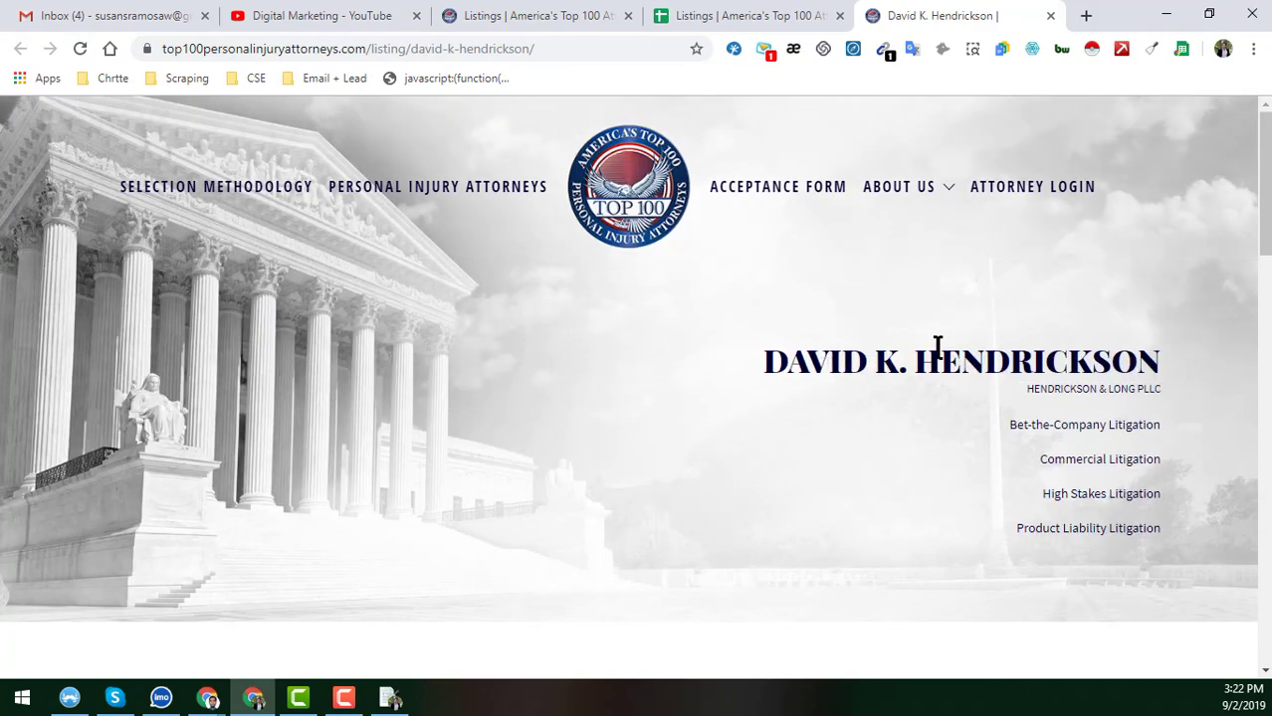
{"action": "left_click_drag", "start_coordinate": [761, 358], "coordinate": [1166, 376]}
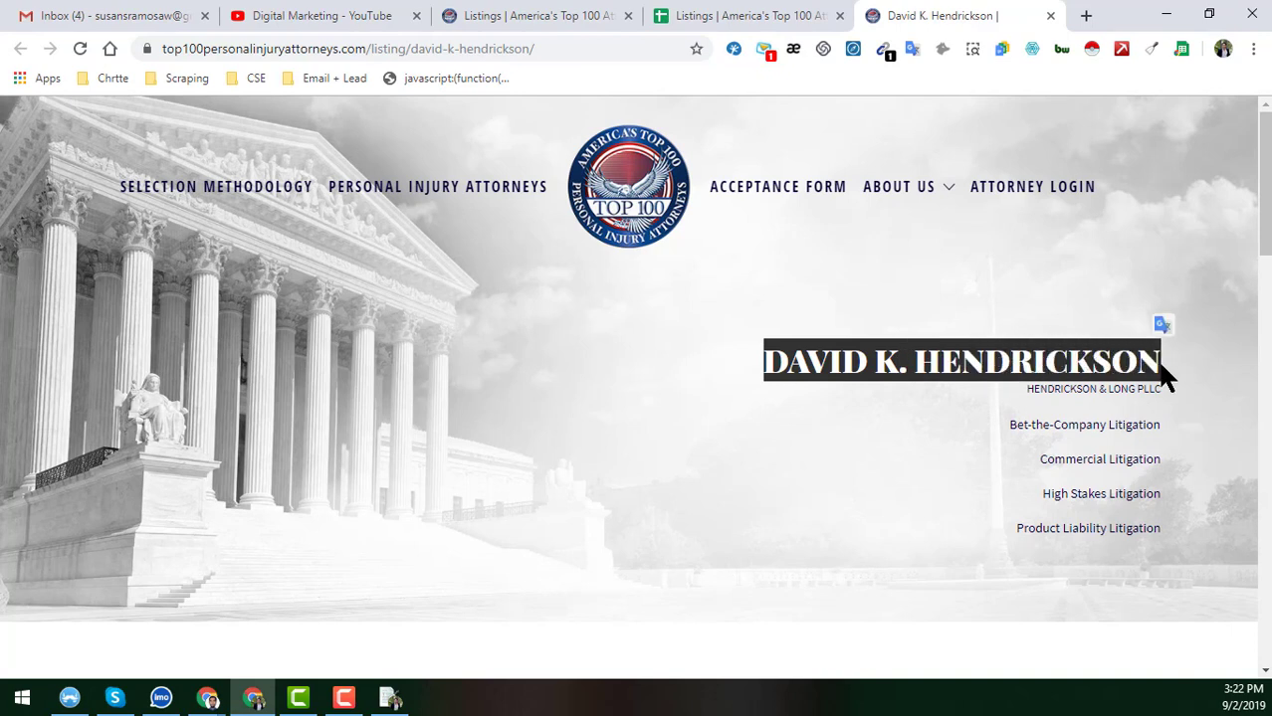
{"action": "left_click", "coordinate": [884, 356]}
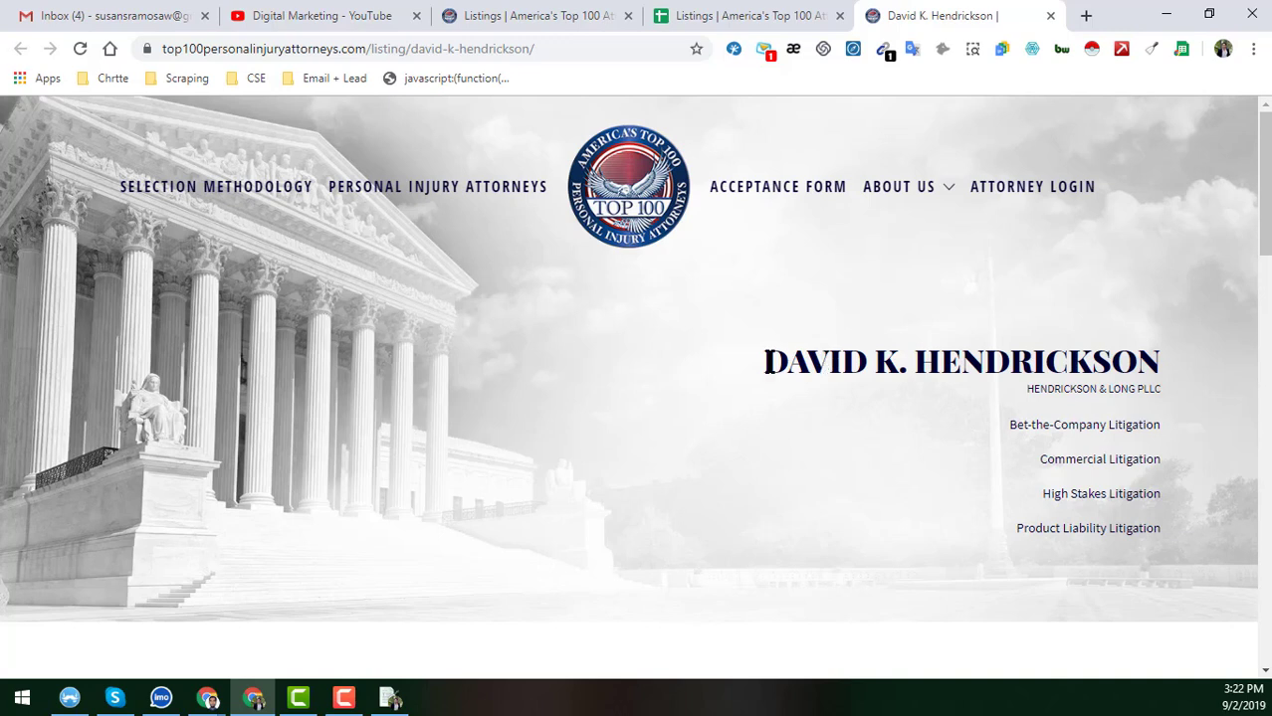
{"action": "left_click_drag", "start_coordinate": [764, 360], "coordinate": [1126, 366]}
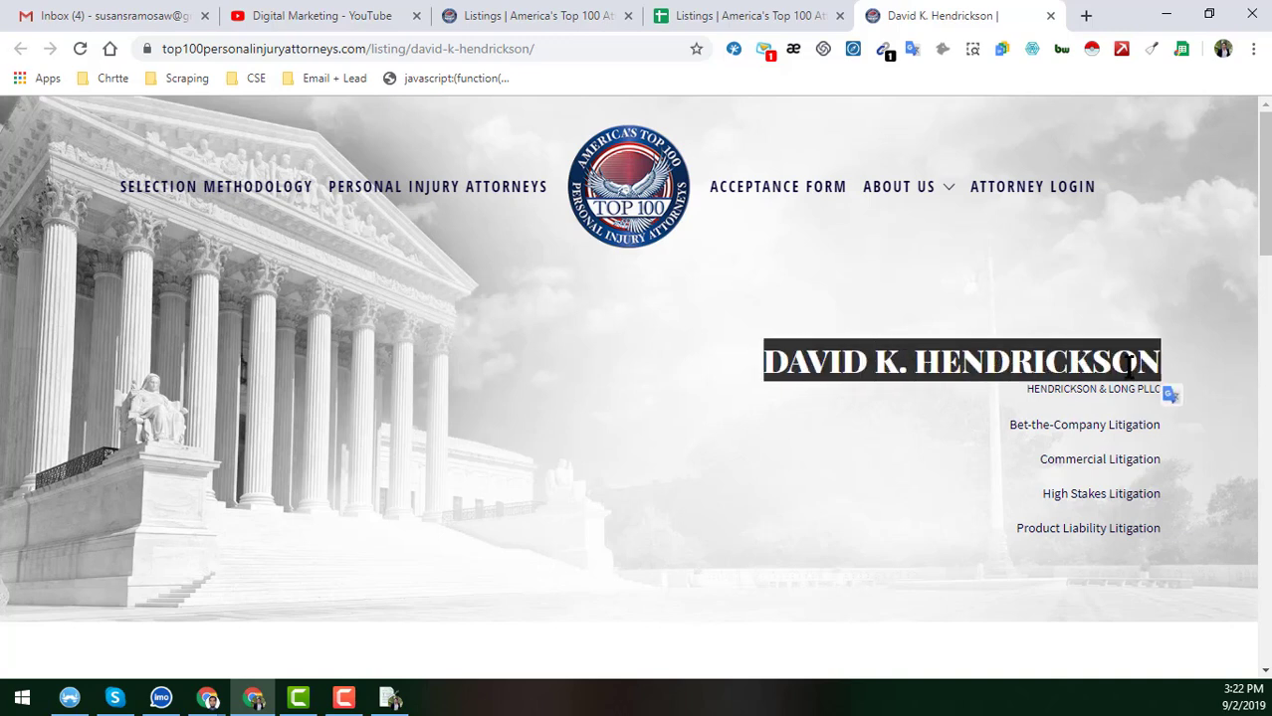
{"action": "left_click", "coordinate": [1068, 361]}
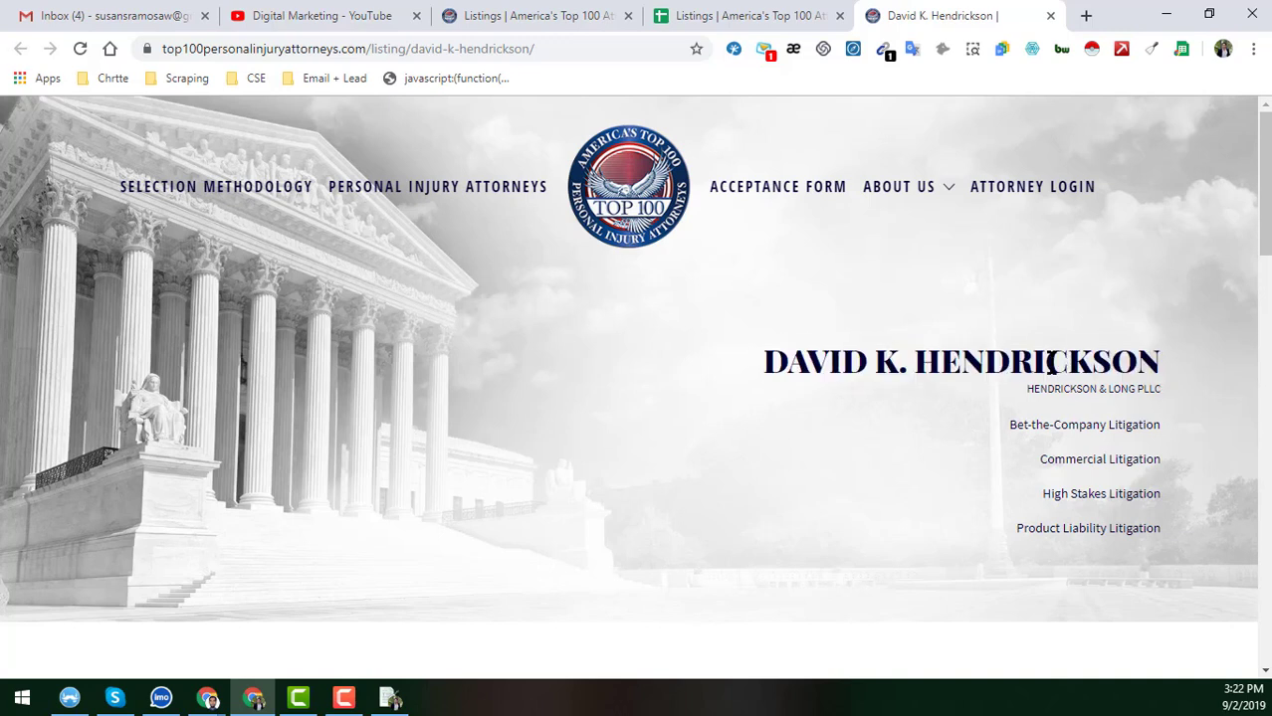
{"action": "right_click", "coordinate": [841, 363]}
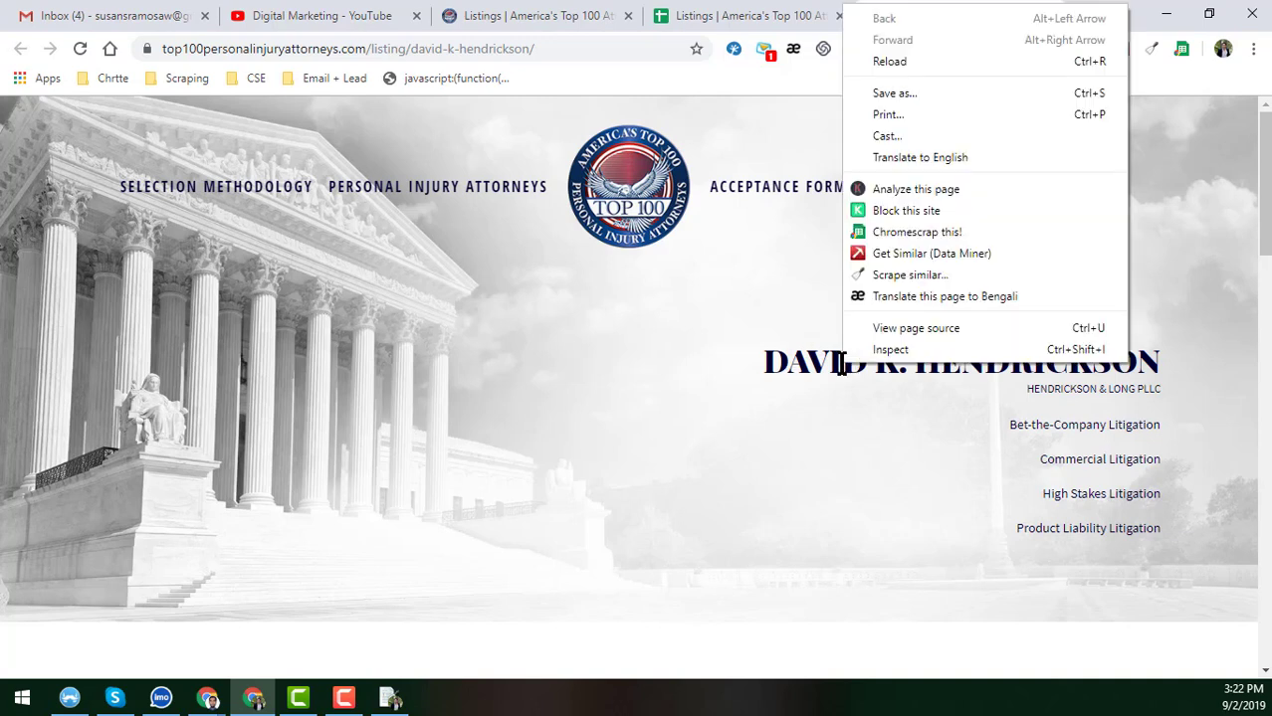
{"action": "left_click", "coordinate": [898, 349]}
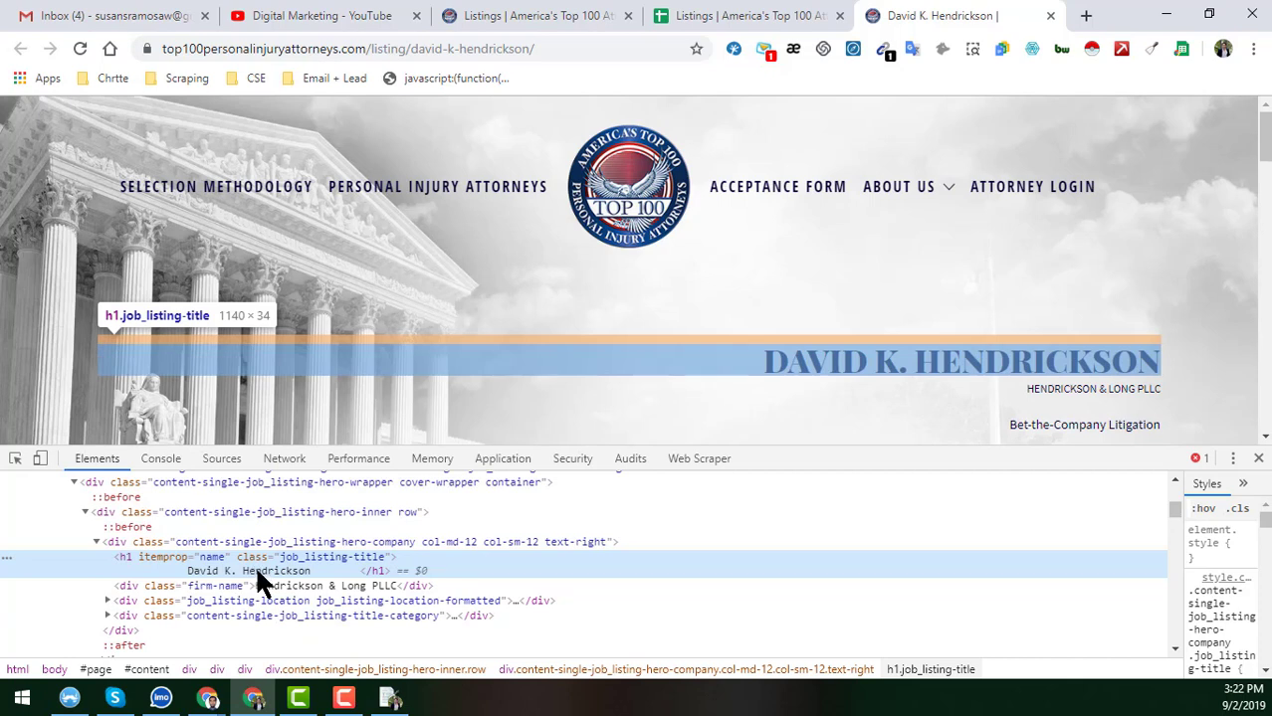
Copy the XPath of the attorney's name heading into cell C1 of the spreadsheet and widen column C to fit it.
{"action": "right_click", "coordinate": [256, 581]}
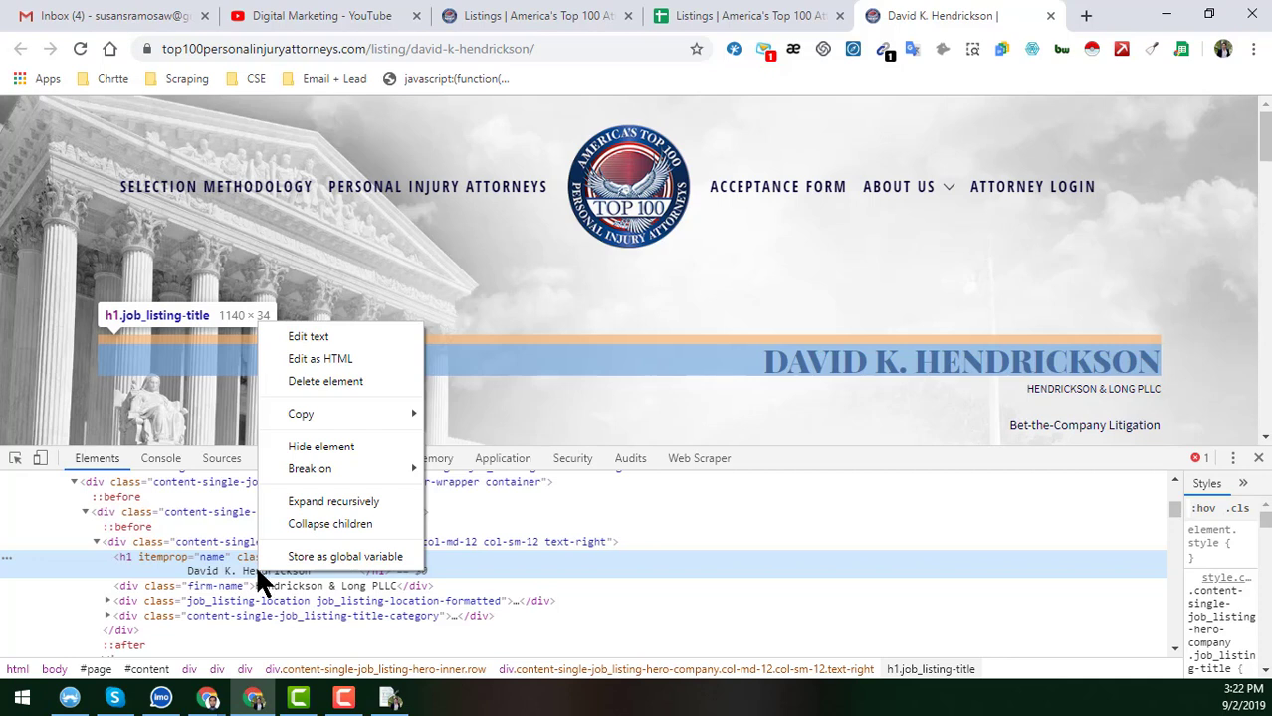
{"action": "mouse_move", "coordinate": [370, 414]}
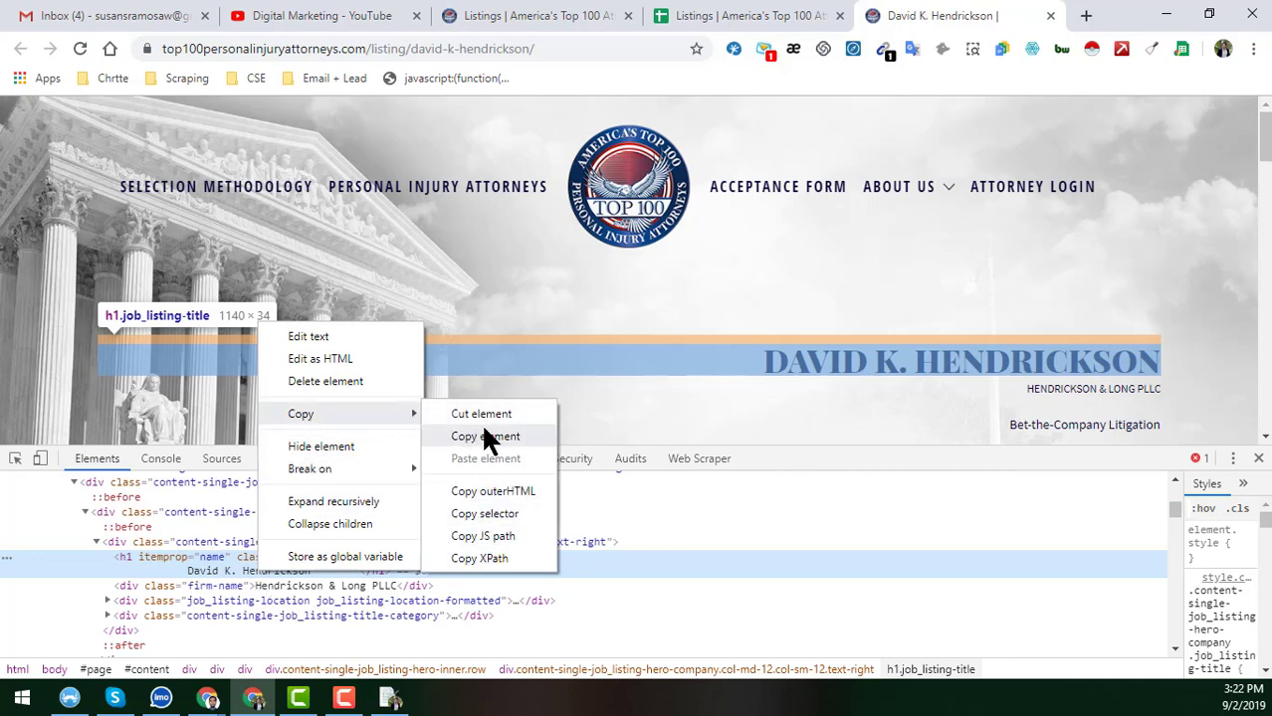
{"action": "left_click", "coordinate": [492, 558]}
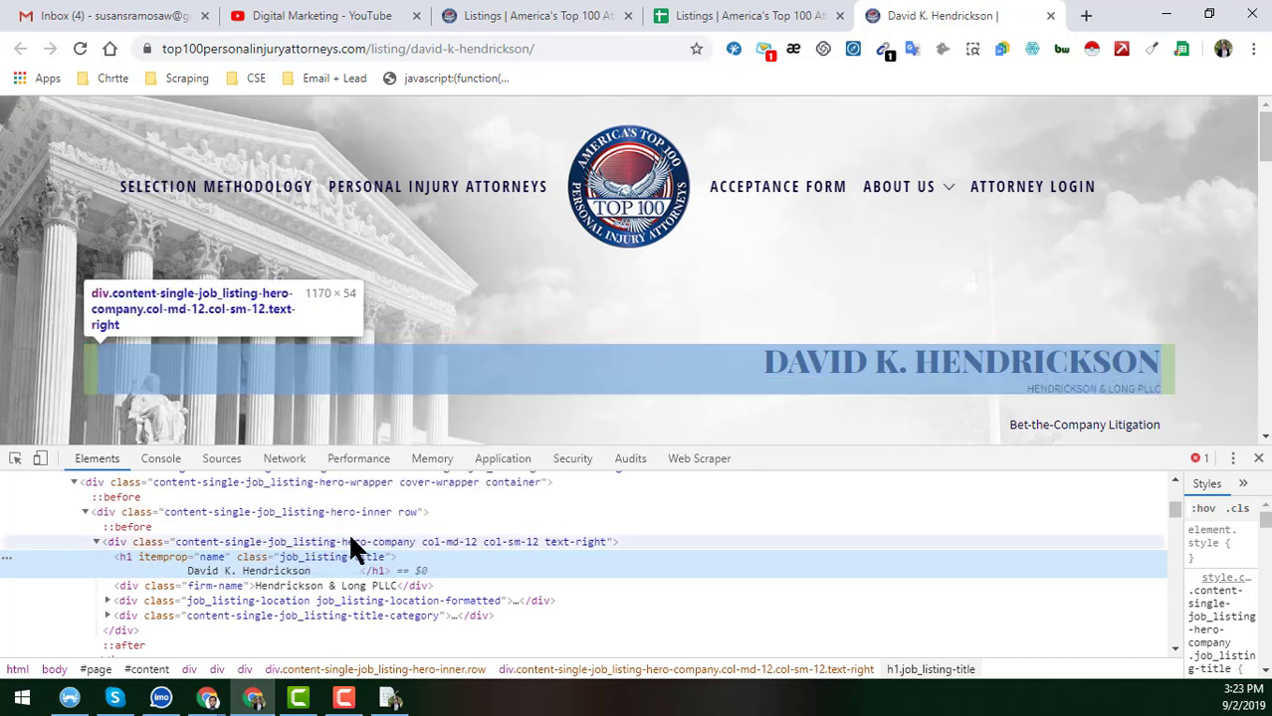
{"action": "left_click", "coordinate": [718, 18]}
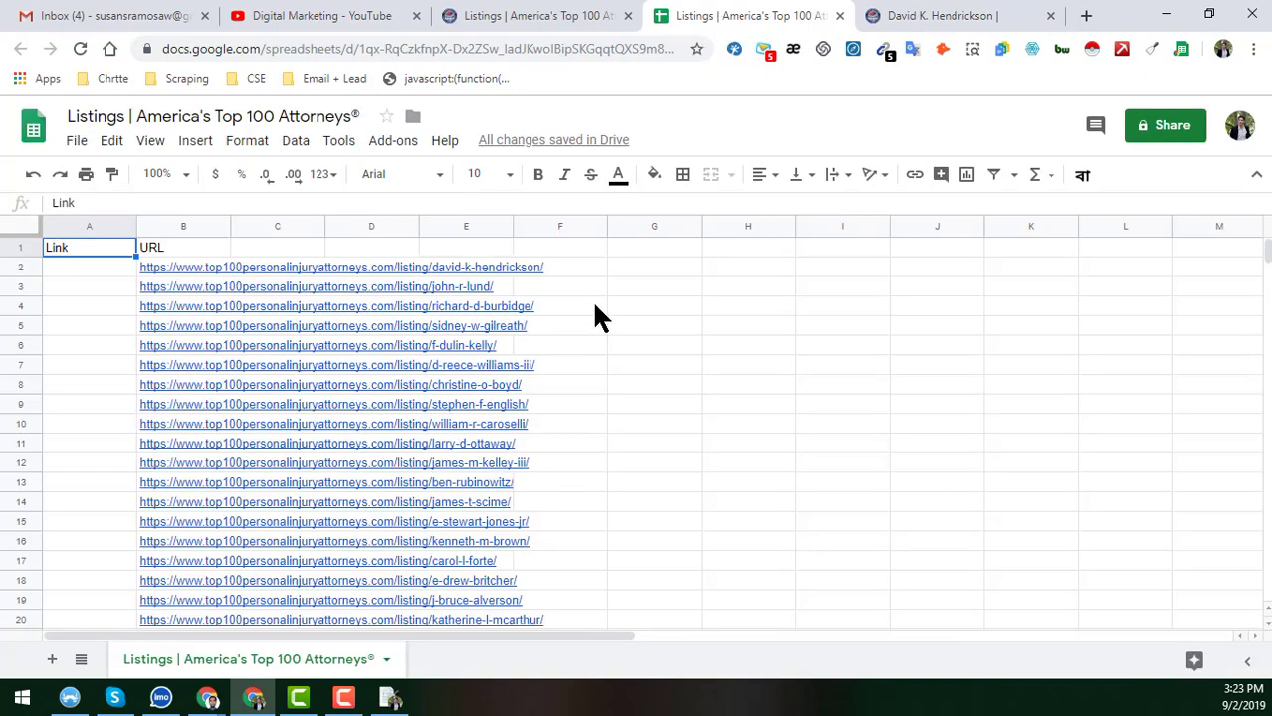
{"action": "left_click", "coordinate": [297, 251]}
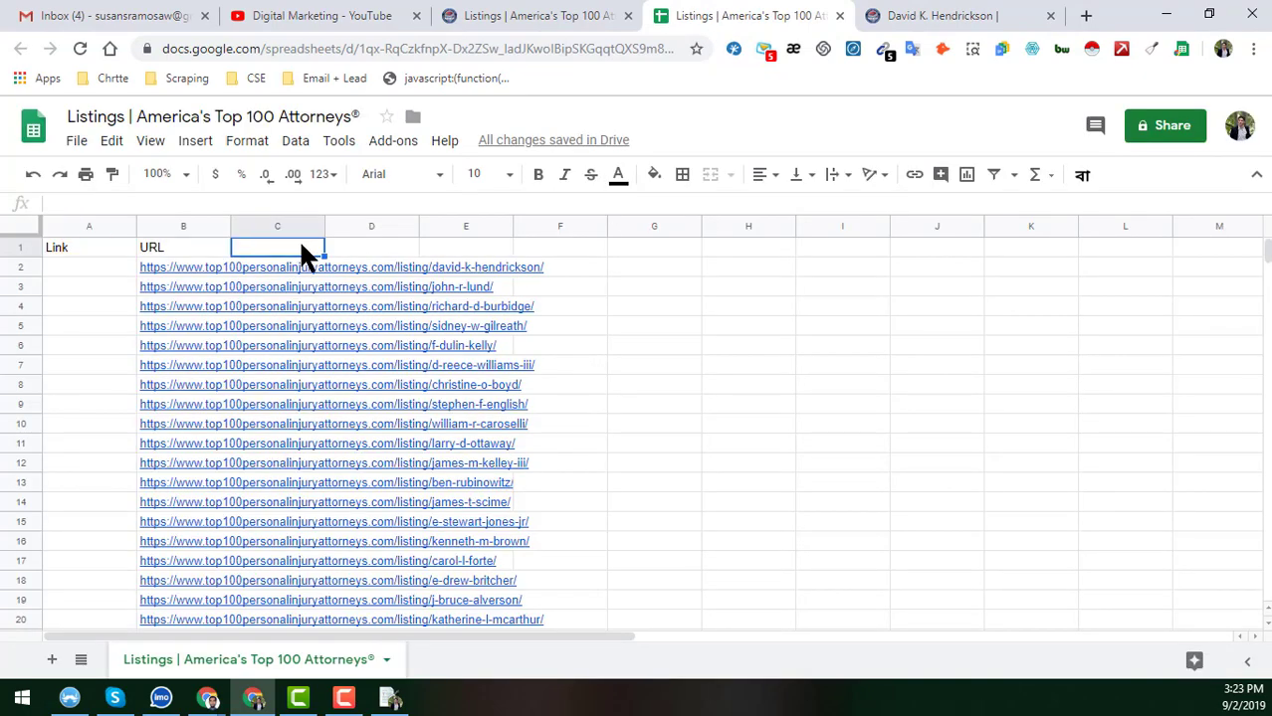
{"action": "key", "text": "ctrl+v"}
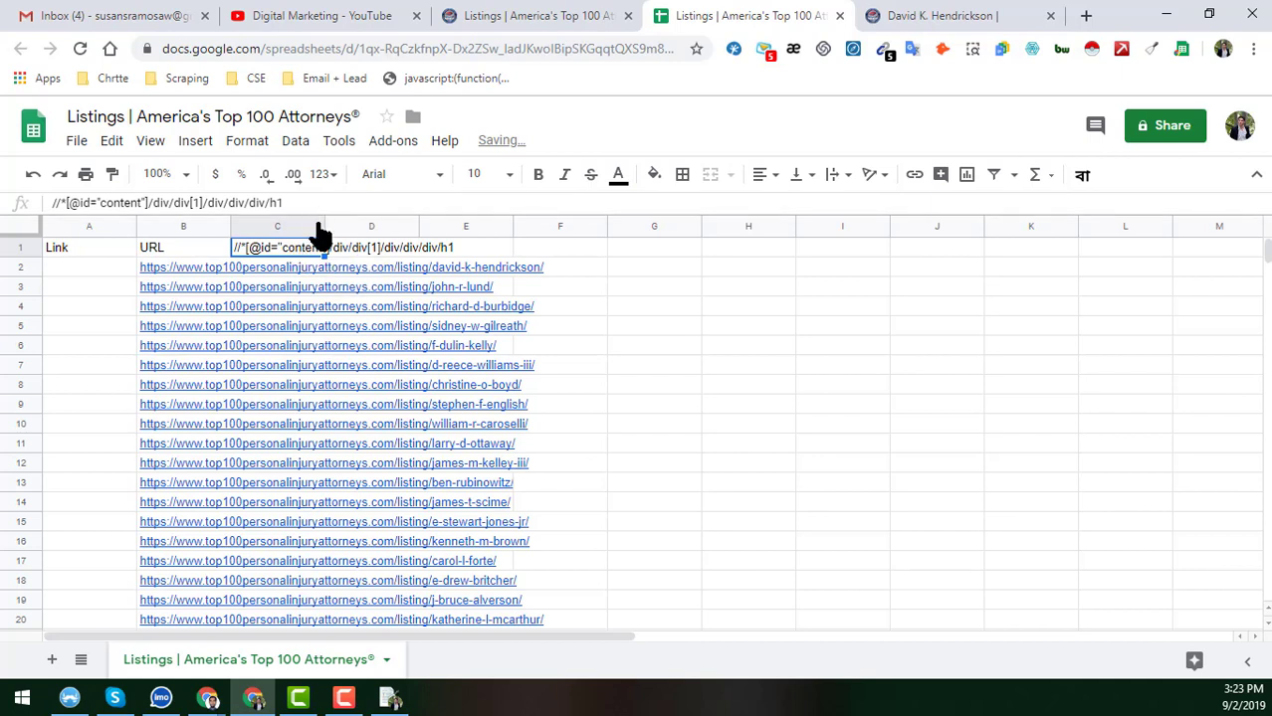
{"action": "left_click_drag", "start_coordinate": [323, 229], "coordinate": [499, 239]}
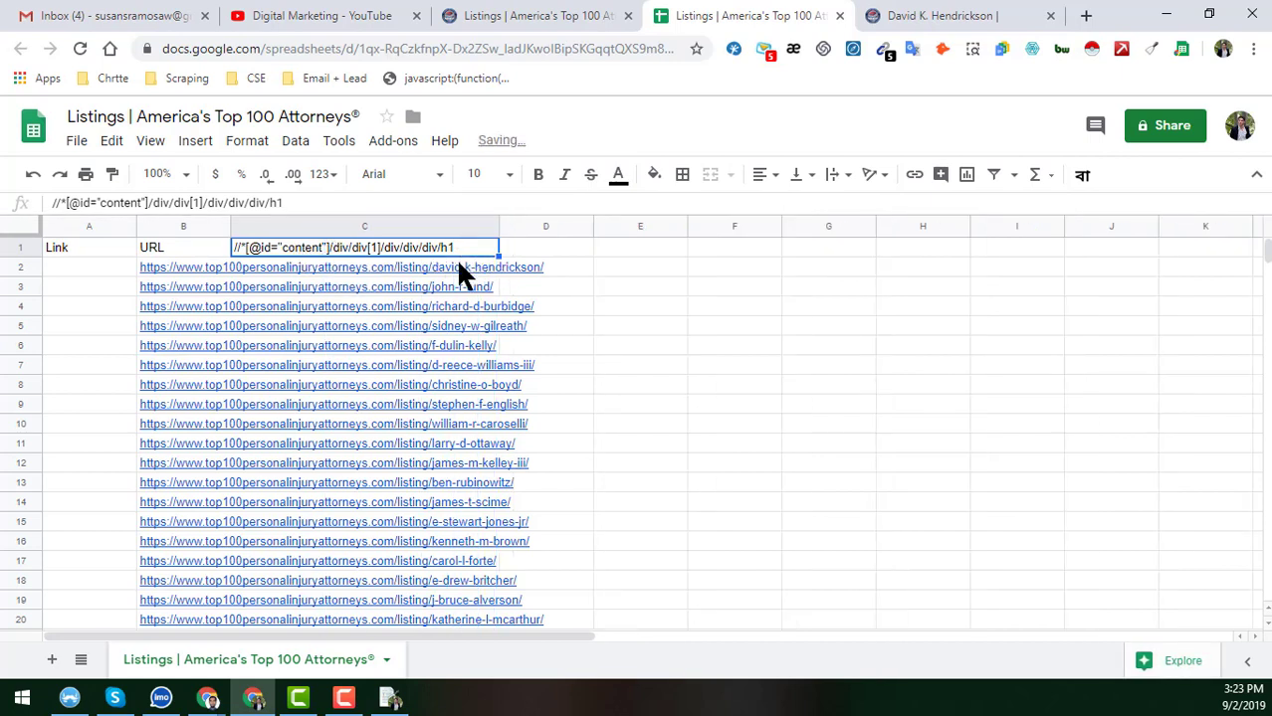
Enter the formula =importxml(B2,C1) in cell C2 to import the first attorney's name from the profile URL.
{"action": "left_click", "coordinate": [460, 270]}
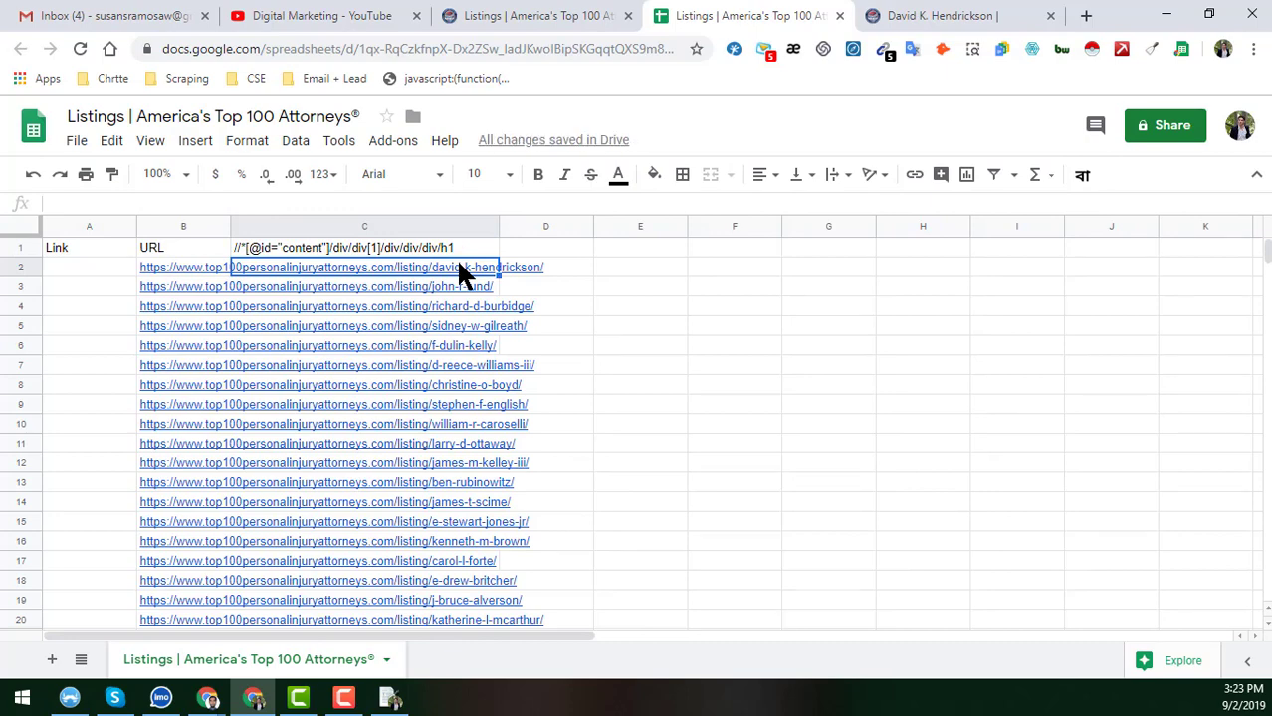
{"action": "type", "text": "=import"}
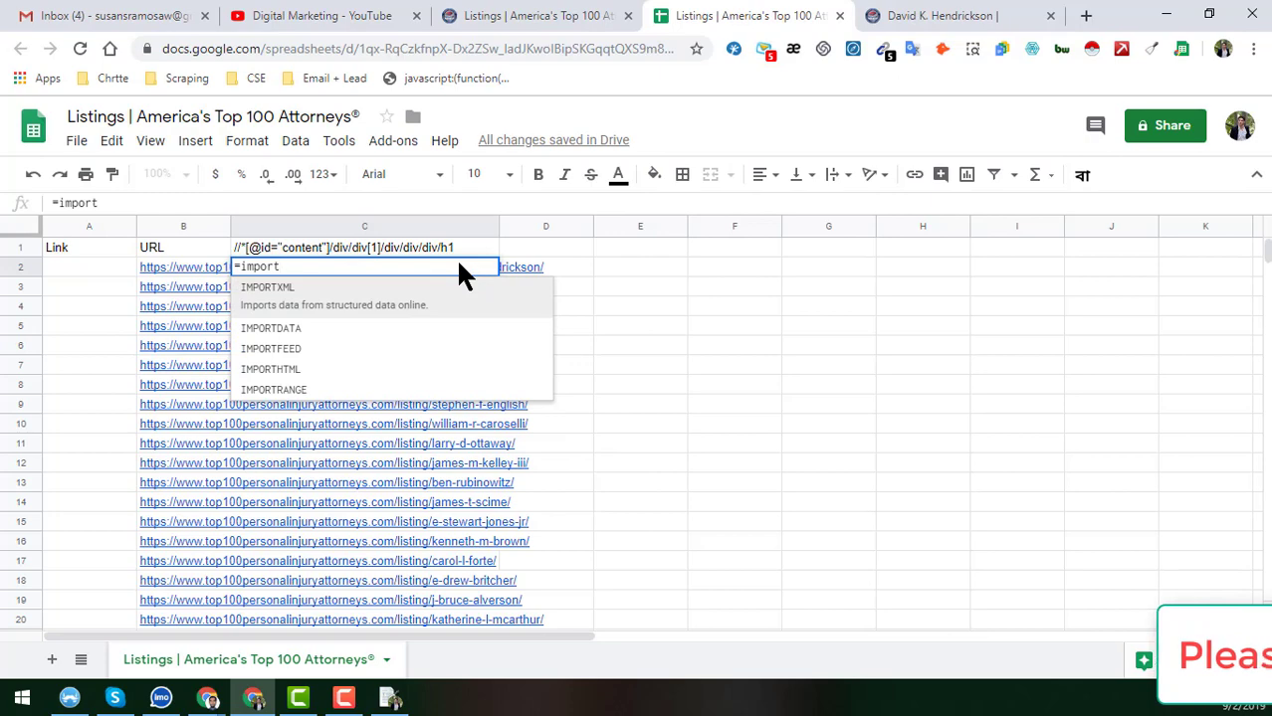
{"action": "type", "text": "xml("}
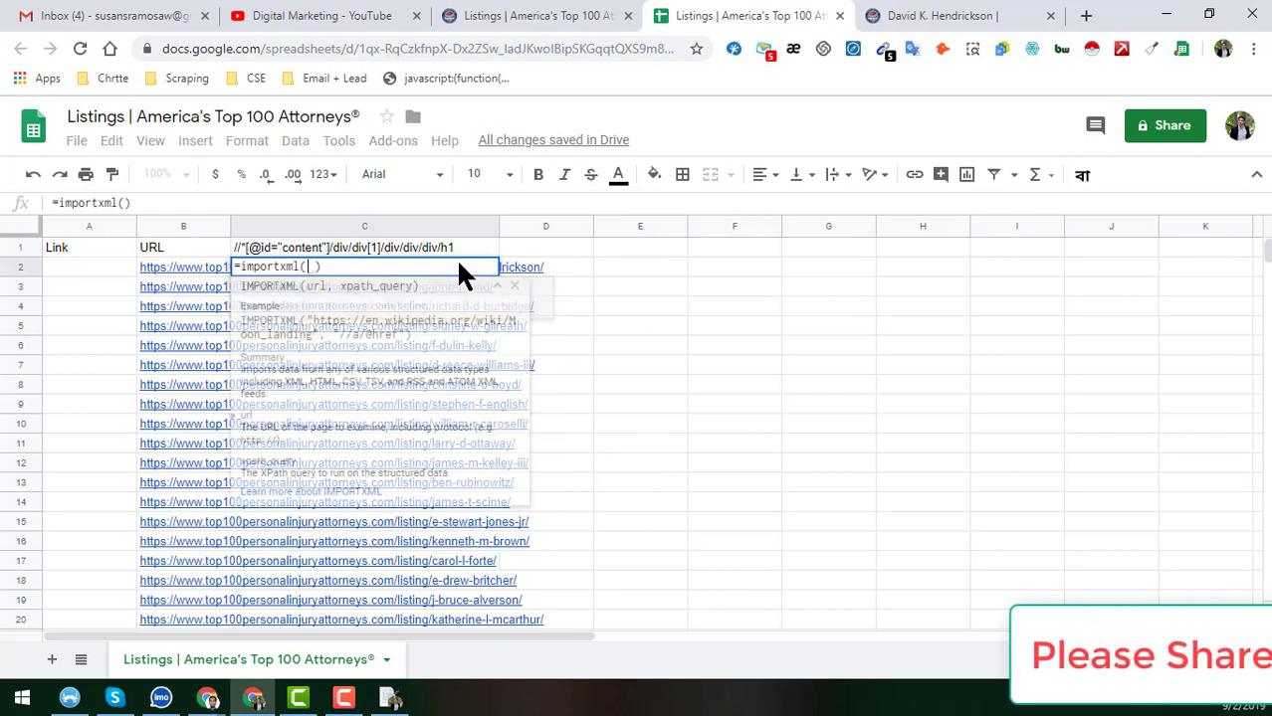
{"action": "left_click", "coordinate": [222, 264]}
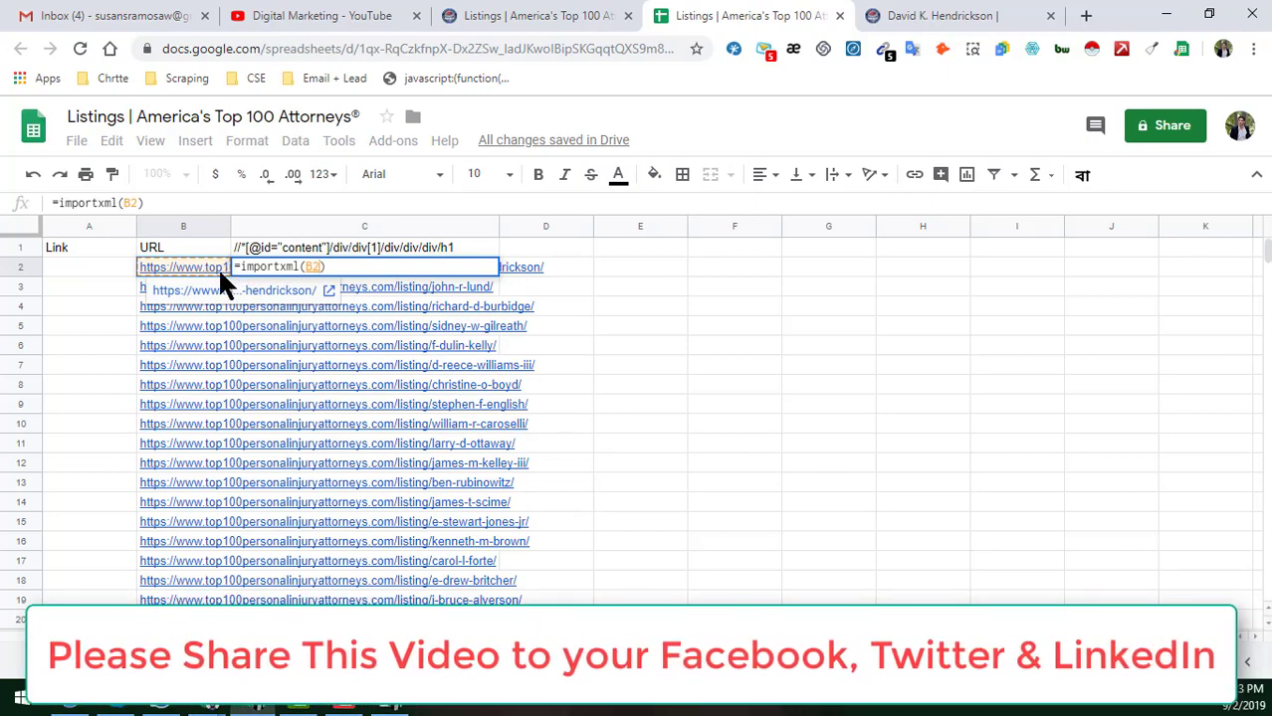
{"action": "type", "text": ","}
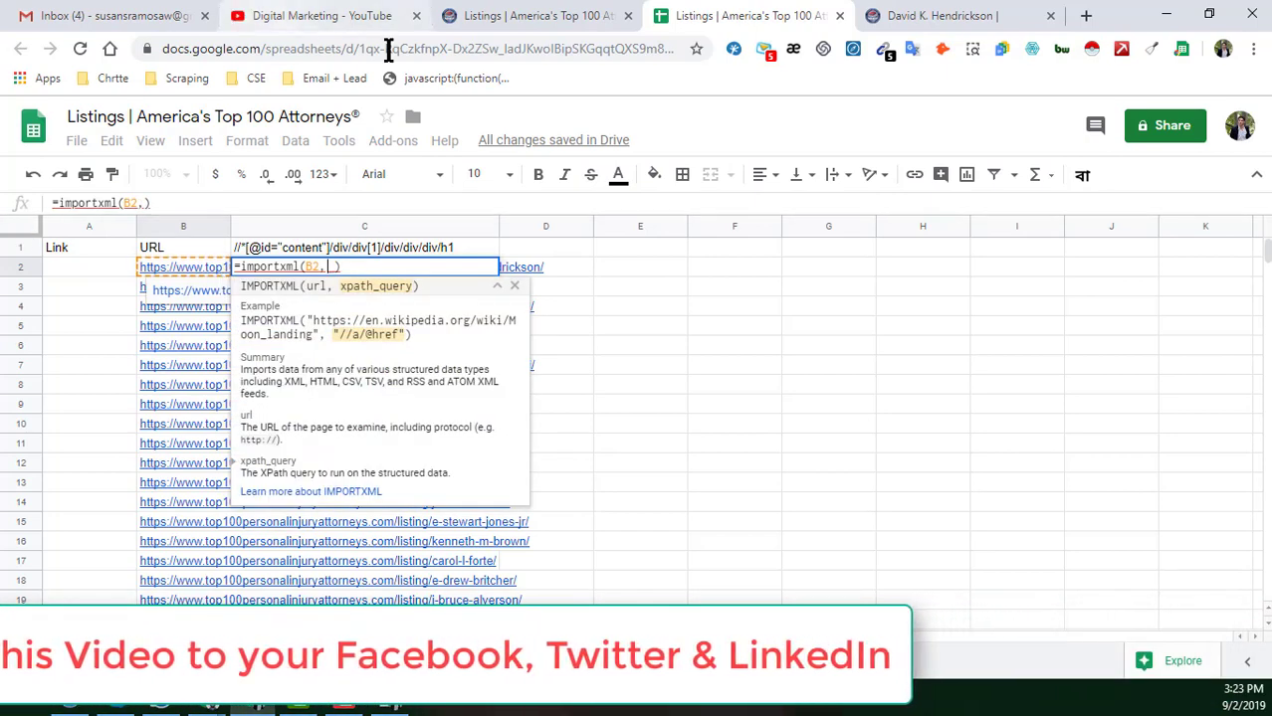
{"action": "left_click", "coordinate": [350, 245]}
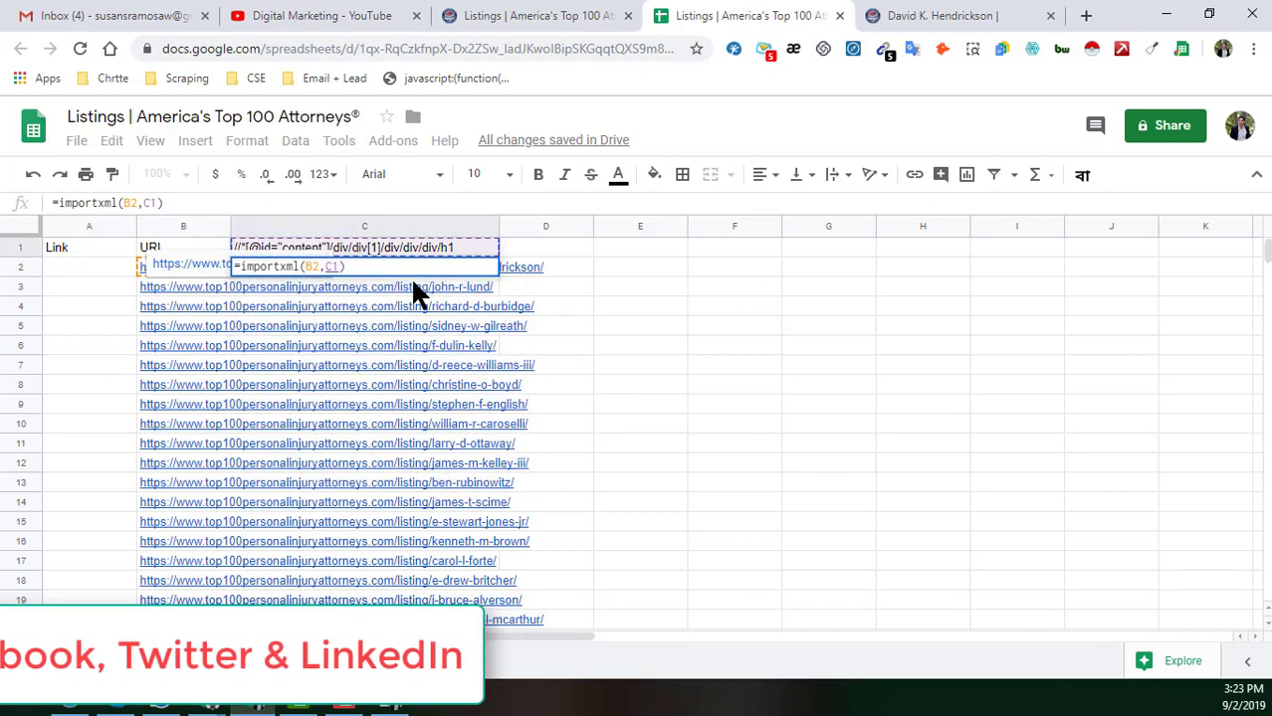
{"action": "key", "text": "Return"}
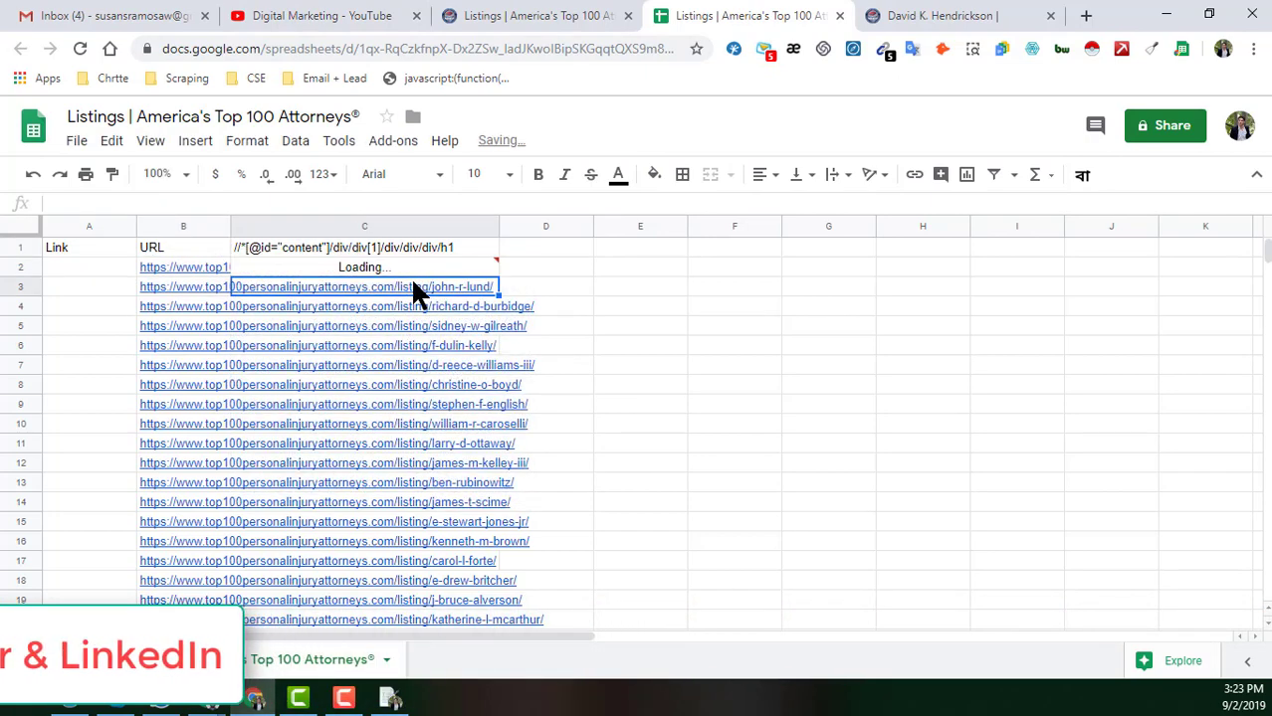
Check how far the URL list in column B extends and review the C2 formula against its inputs in B2 and C1.
{"action": "left_click", "coordinate": [430, 268]}
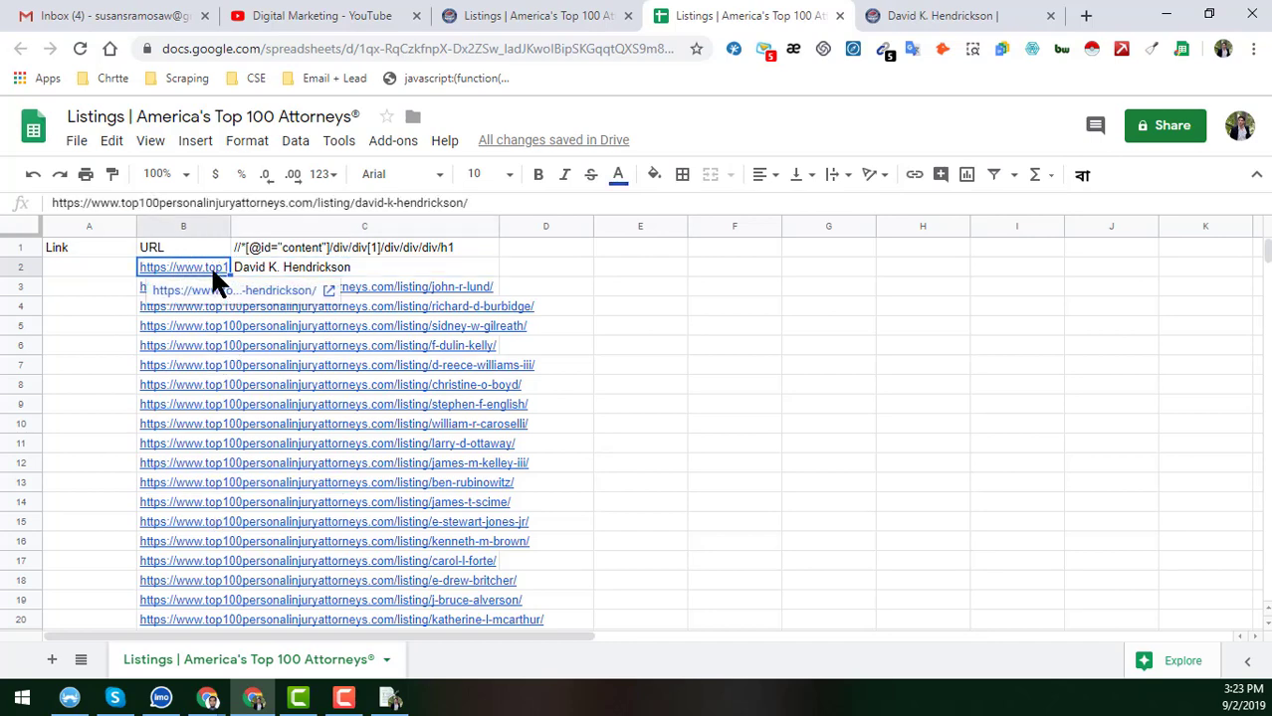
{"action": "key", "text": "ctrl+Down"}
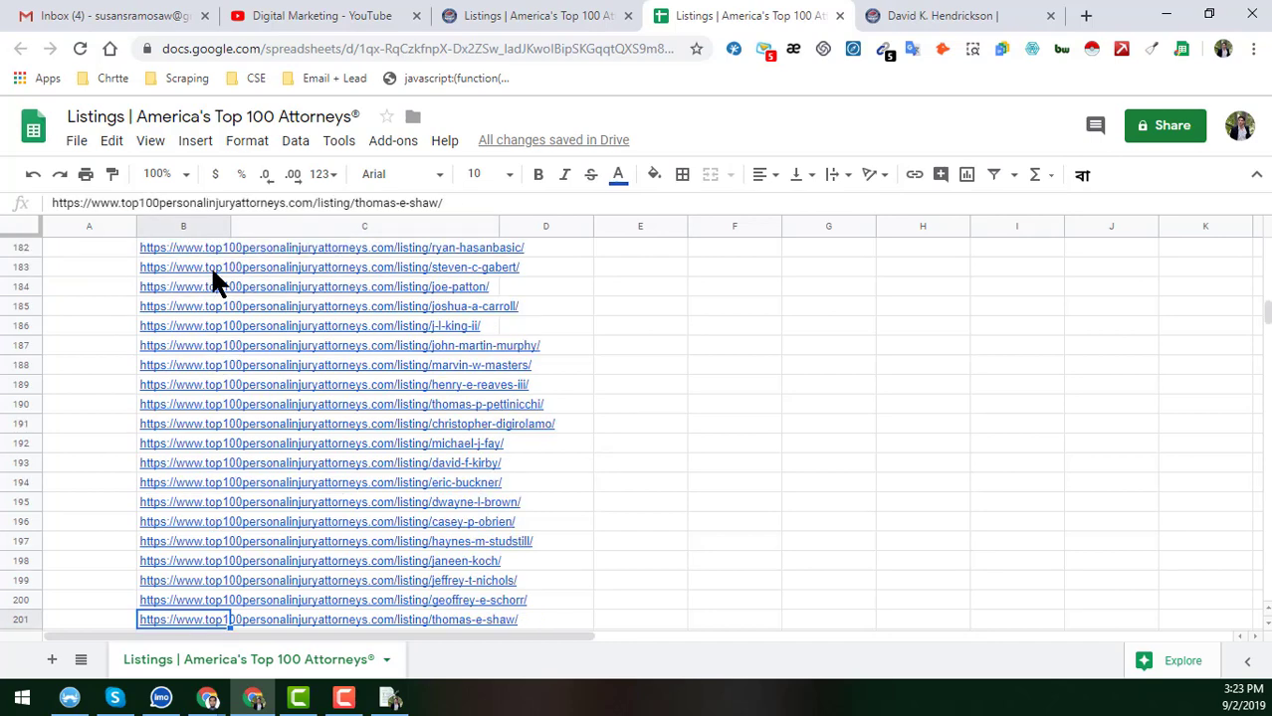
{"action": "scroll", "coordinate": [212, 430], "scroll_direction": "down", "scroll_amount": 3}
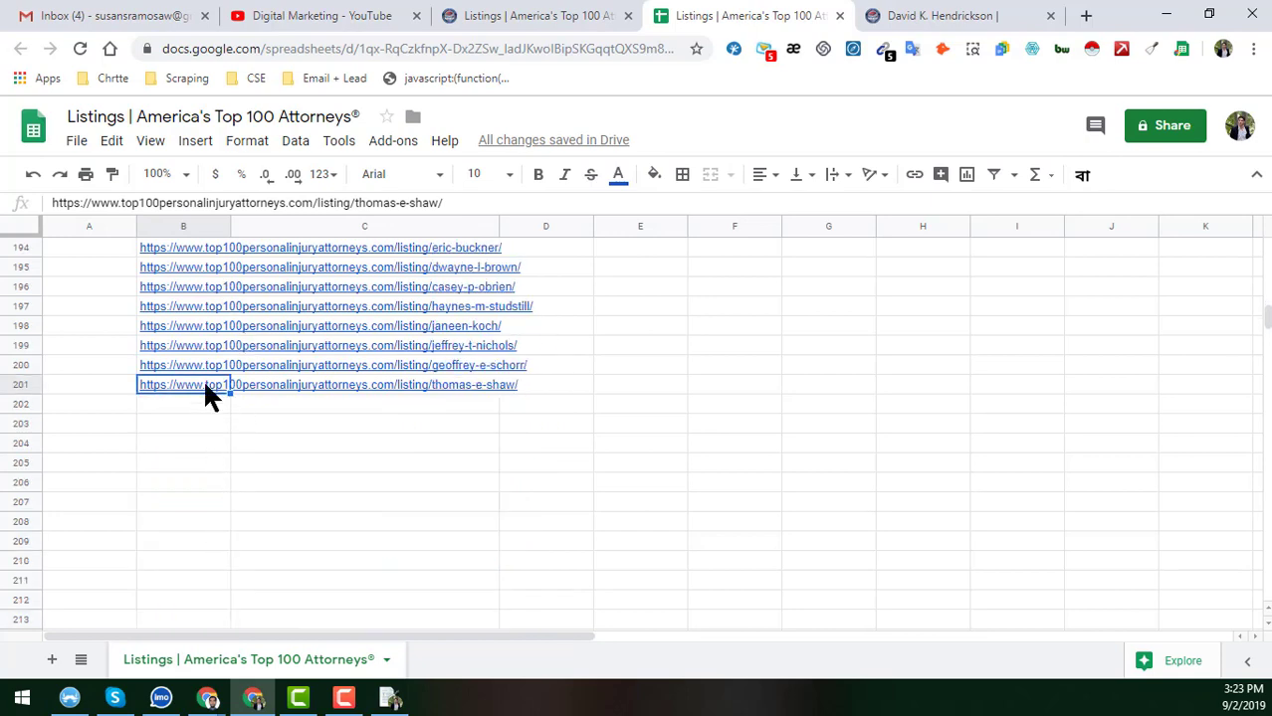
{"action": "key", "text": "ctrl+Up"}
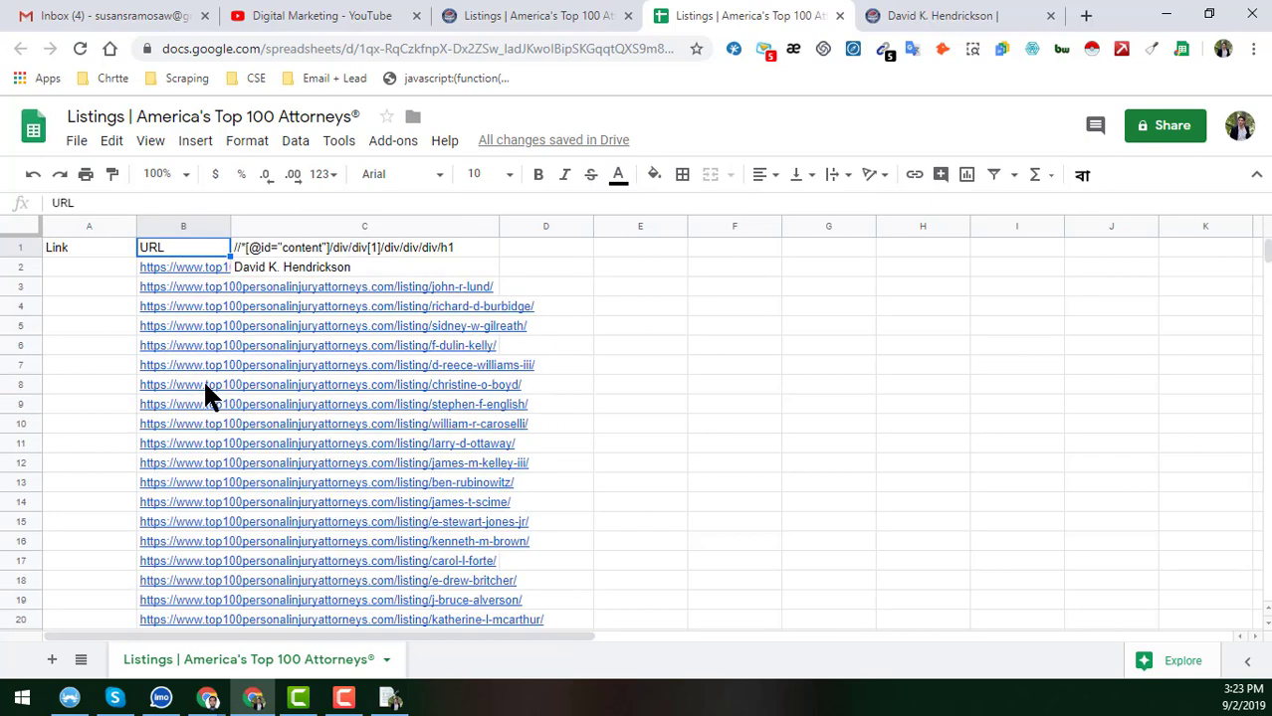
{"action": "left_click", "coordinate": [296, 266]}
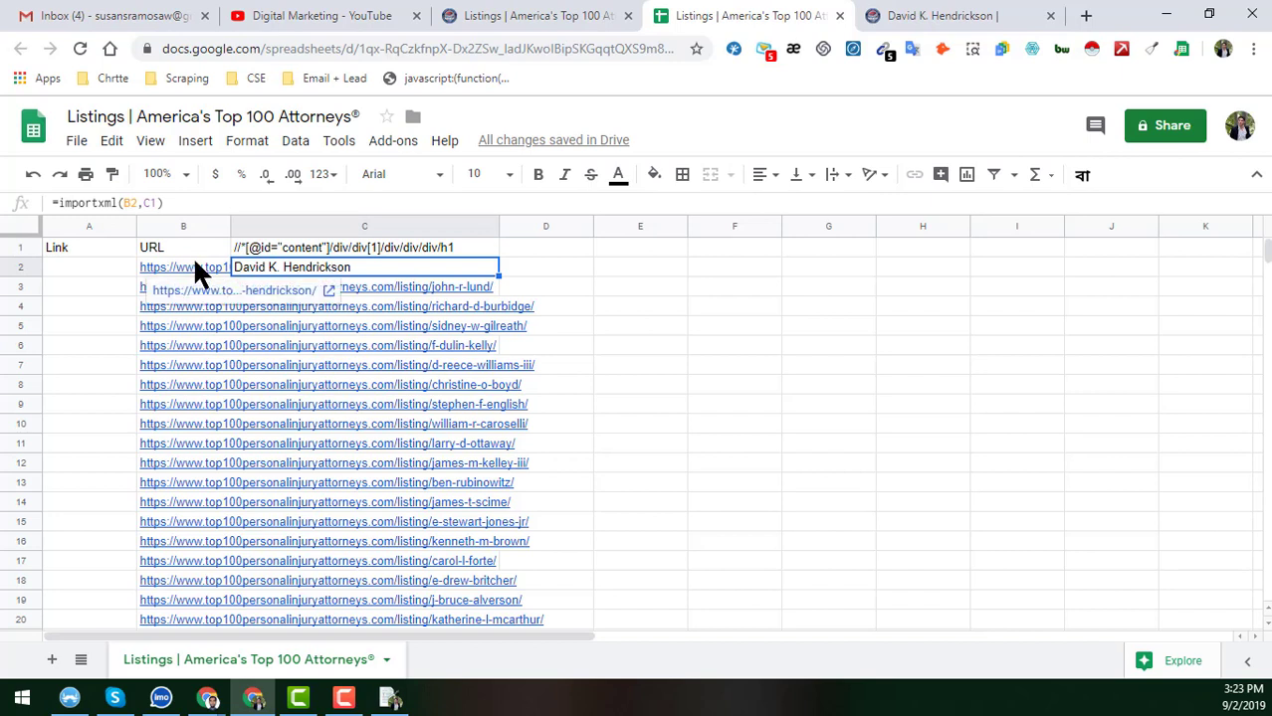
{"action": "left_click", "coordinate": [324, 246]}
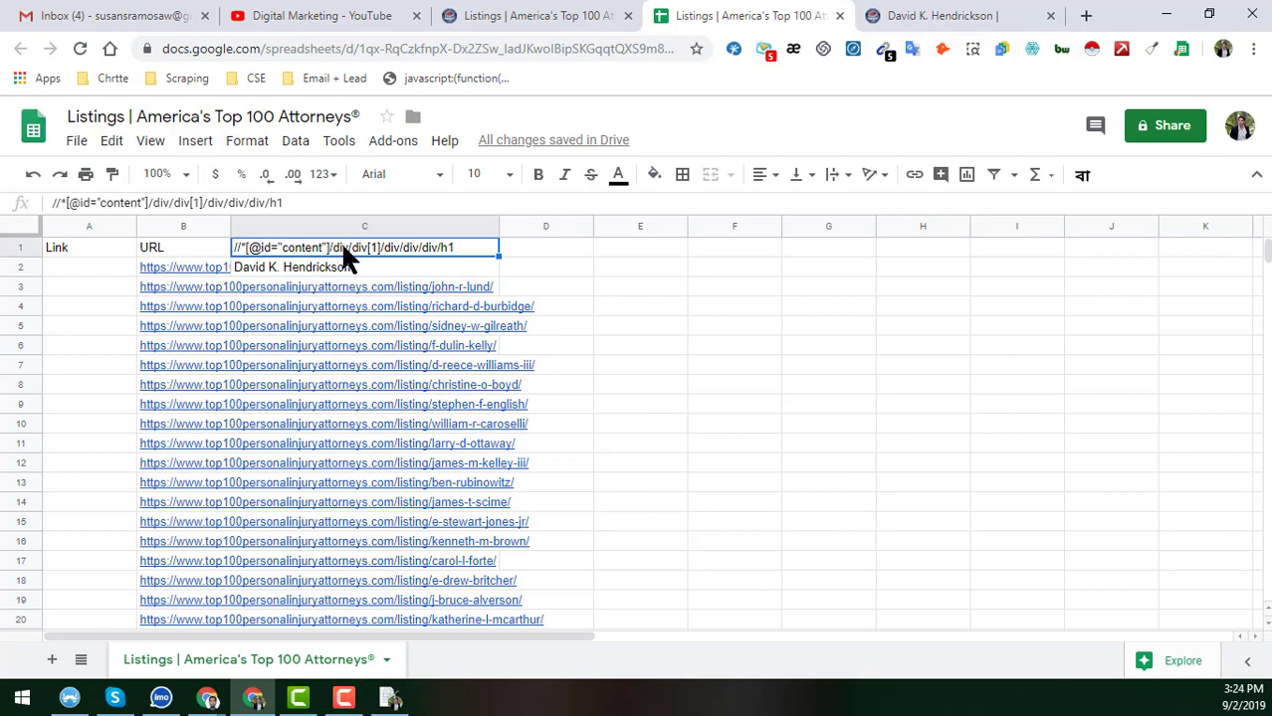
{"action": "left_click", "coordinate": [195, 271]}
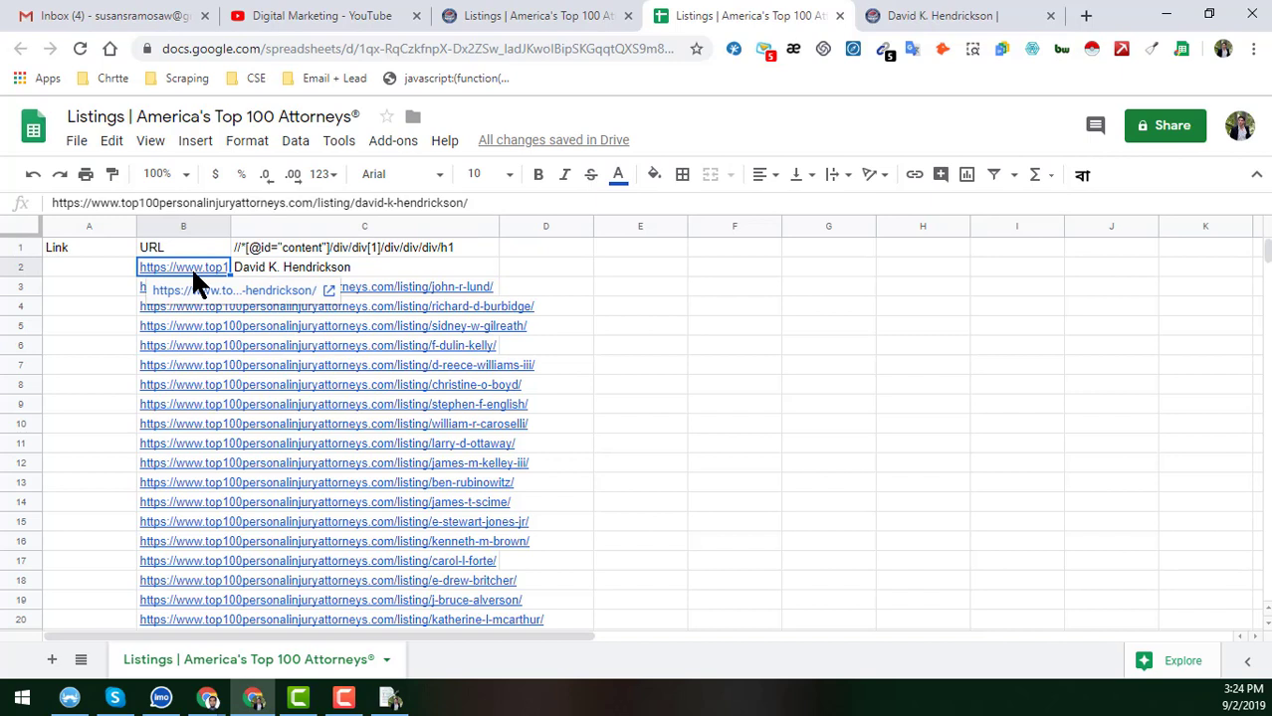
{"action": "left_click", "coordinate": [323, 242]}
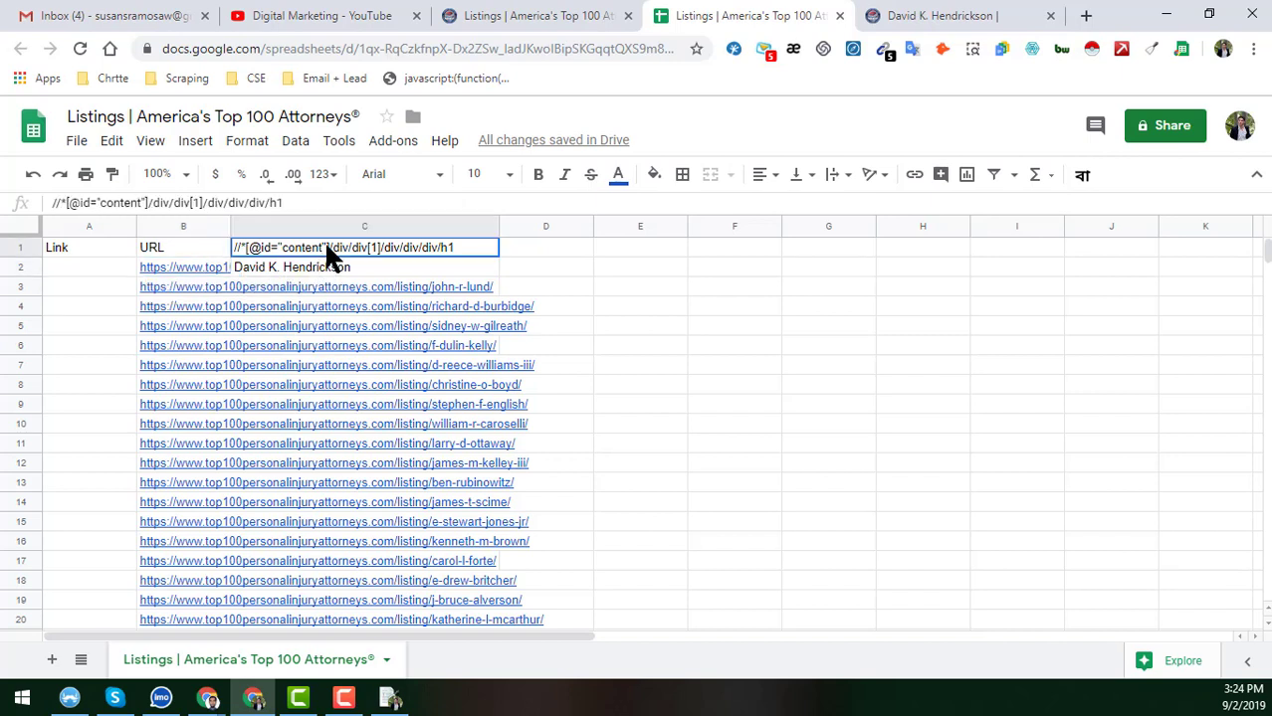
Make the XPath reference in the C2 formula absolute so that it reads =importxml(B2,$C$1).
{"action": "left_click", "coordinate": [315, 267]}
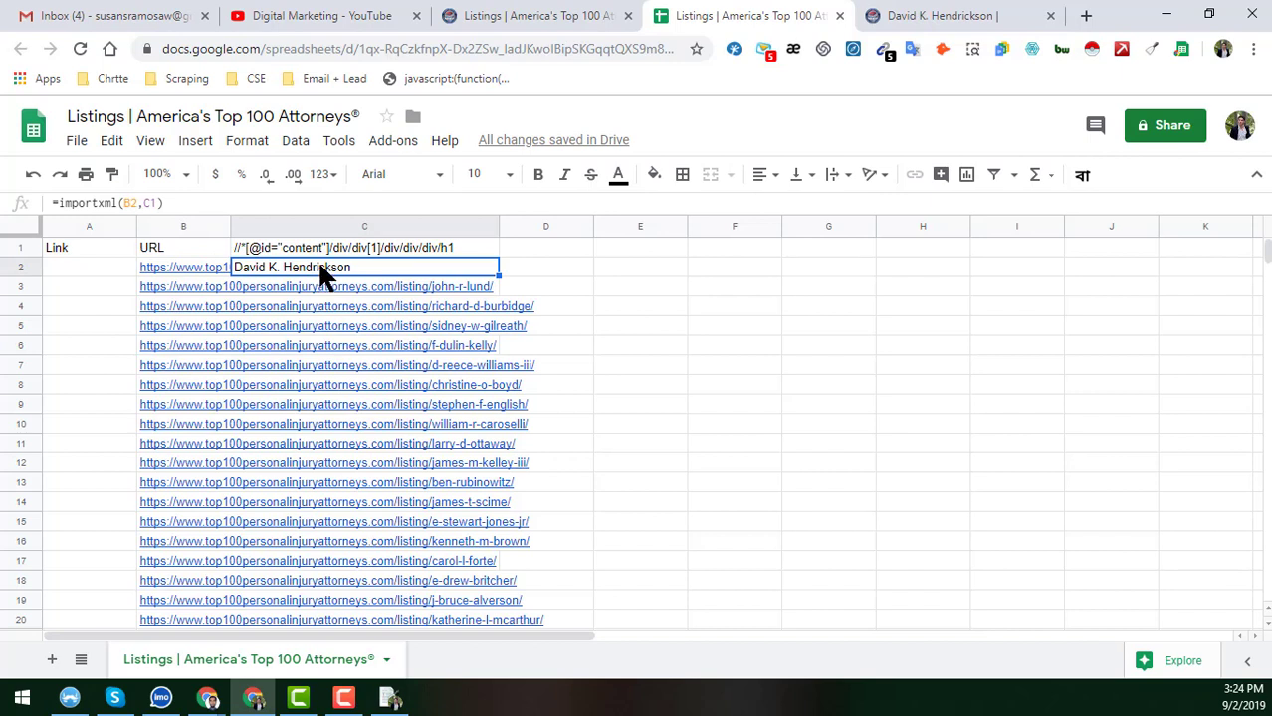
{"action": "left_click", "coordinate": [148, 202]}
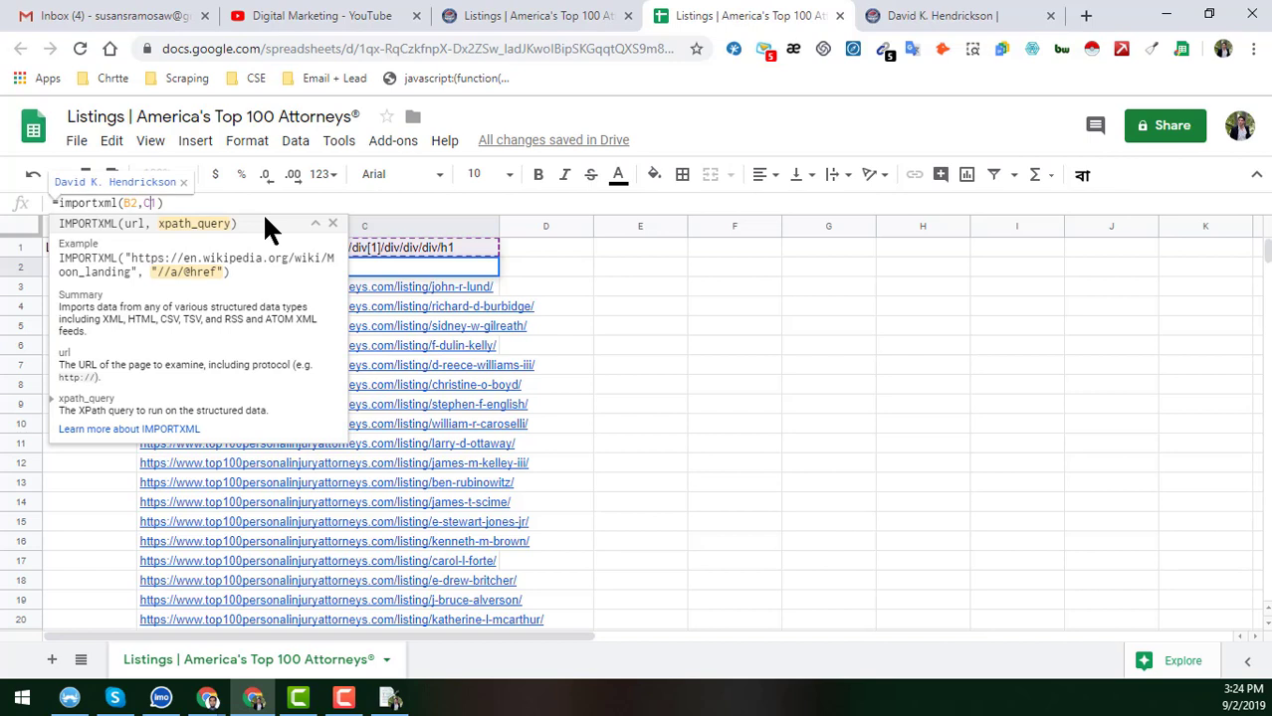
{"action": "key", "text": "F4"}
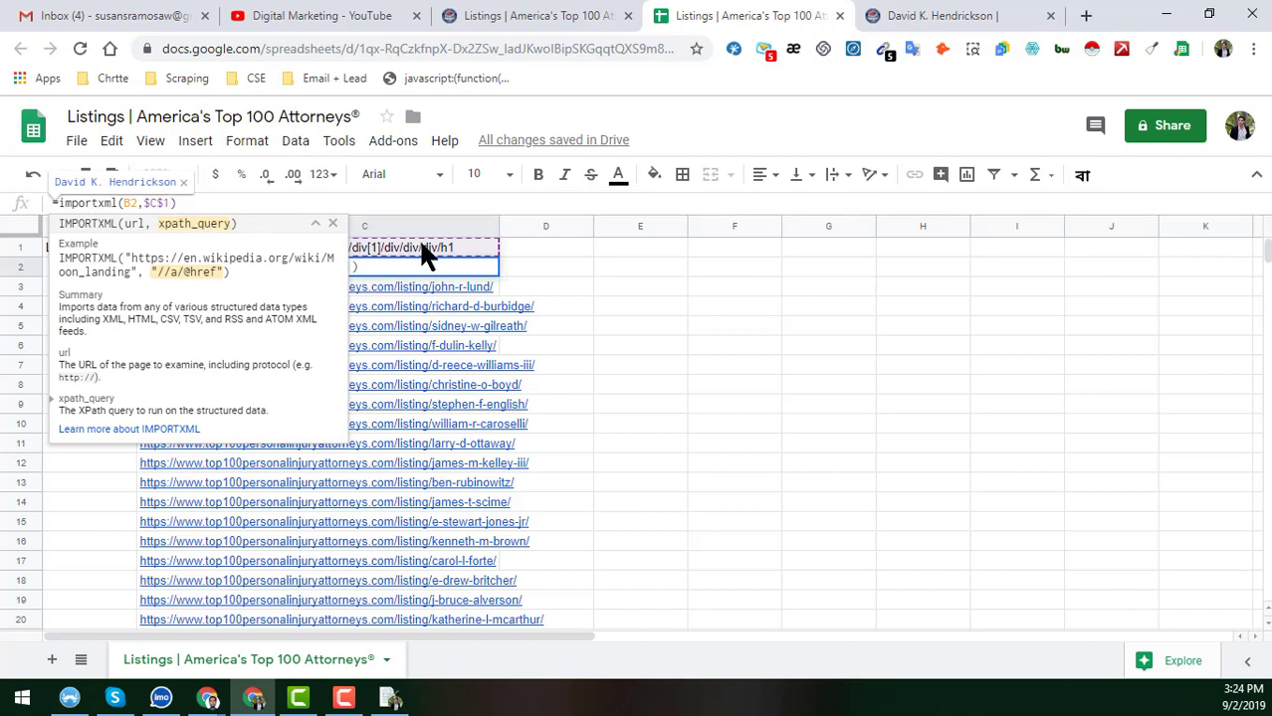
{"action": "key", "text": "Return"}
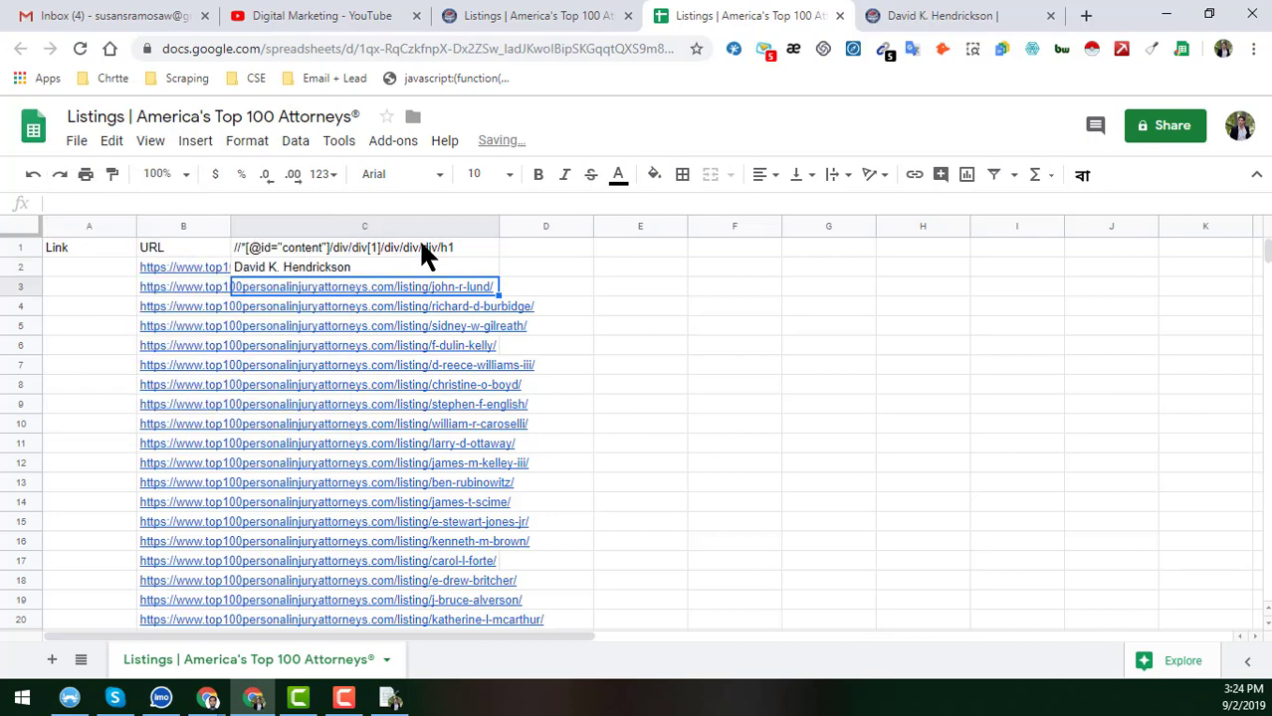
Fill the import formula from C2 down column C through row 17.
{"action": "left_click", "coordinate": [394, 269]}
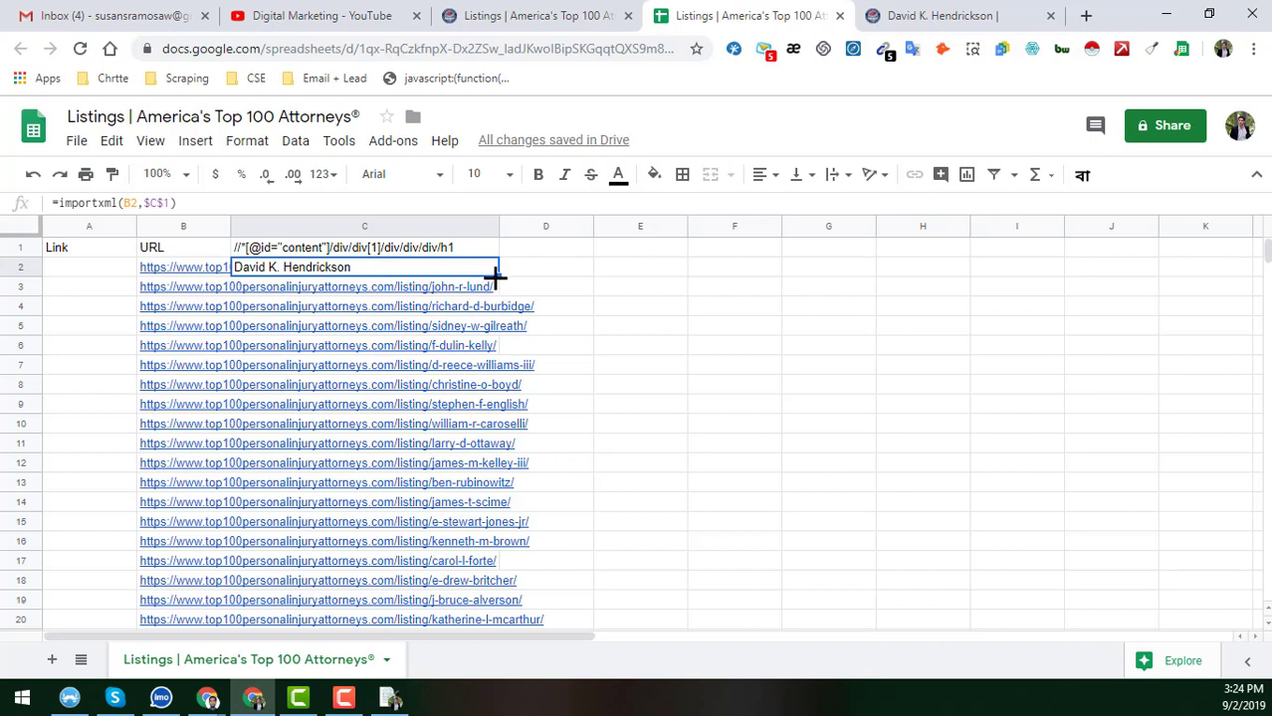
{"action": "left_click_drag", "start_coordinate": [497, 277], "coordinate": [414, 391]}
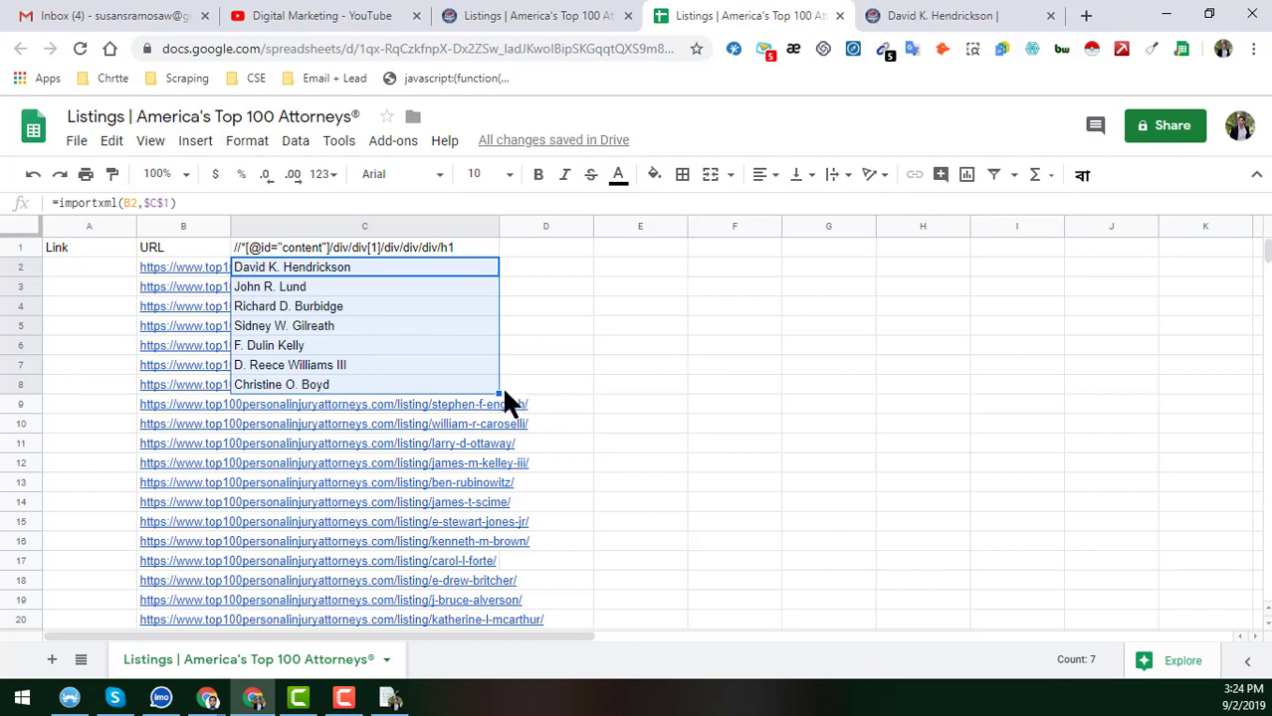
{"action": "left_click_drag", "start_coordinate": [497, 395], "coordinate": [499, 563]}
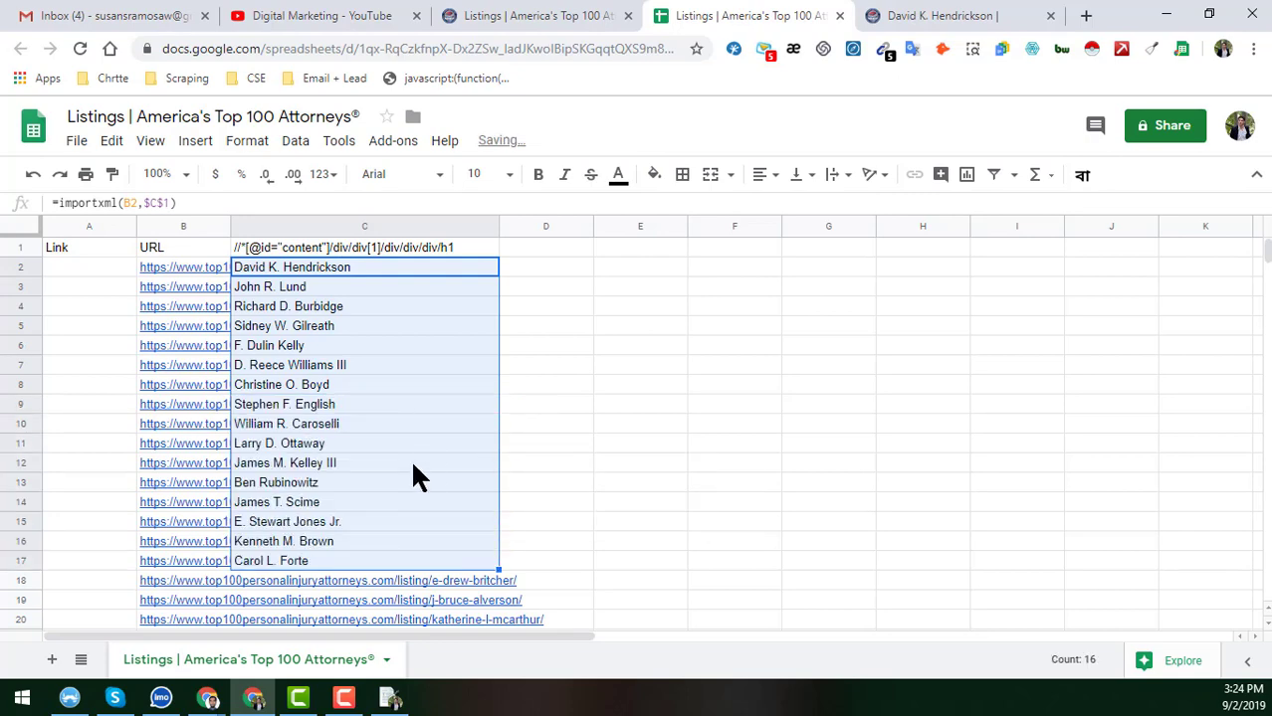
Widen column B to show the full URLs and compare the imported names in rows 16 and 17 with their links.
{"action": "scroll", "coordinate": [424, 453], "scroll_direction": "down", "scroll_amount": 1}
{"action": "scroll", "coordinate": [345, 516], "scroll_direction": "down", "scroll_amount": 1}
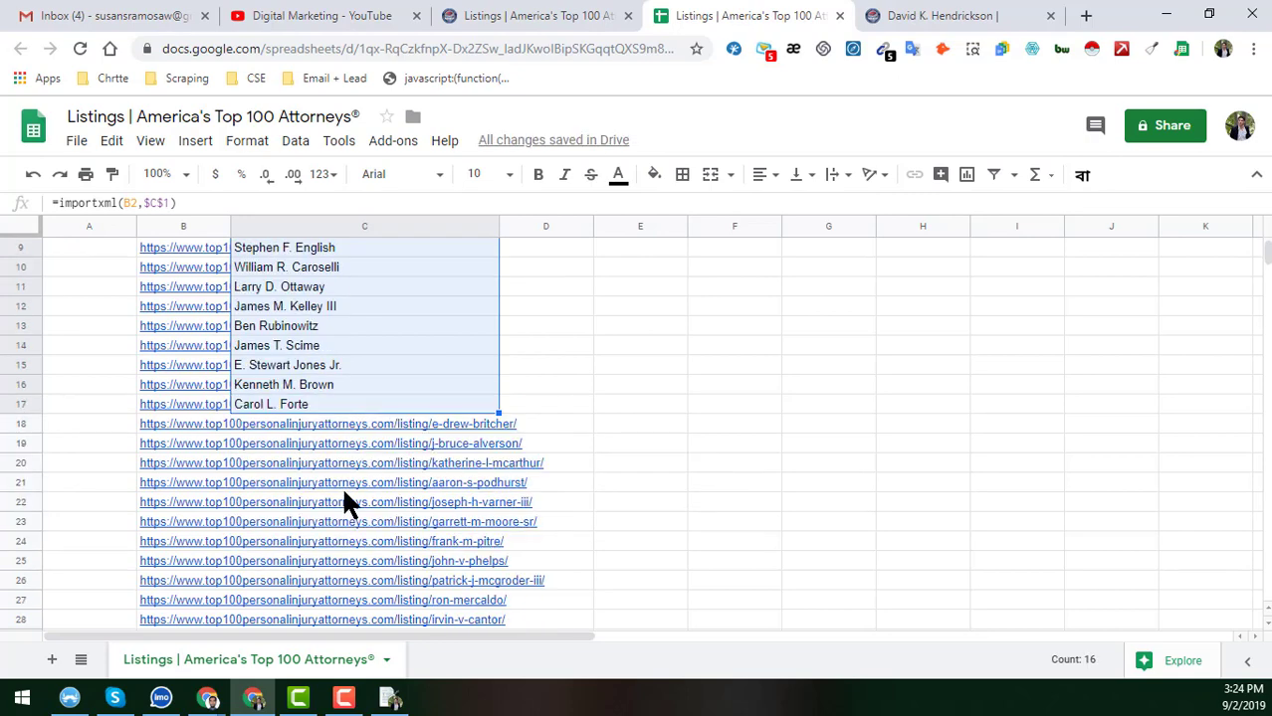
{"action": "left_click_drag", "start_coordinate": [228, 224], "coordinate": [568, 418]}
{"action": "left_click", "coordinate": [643, 405]}
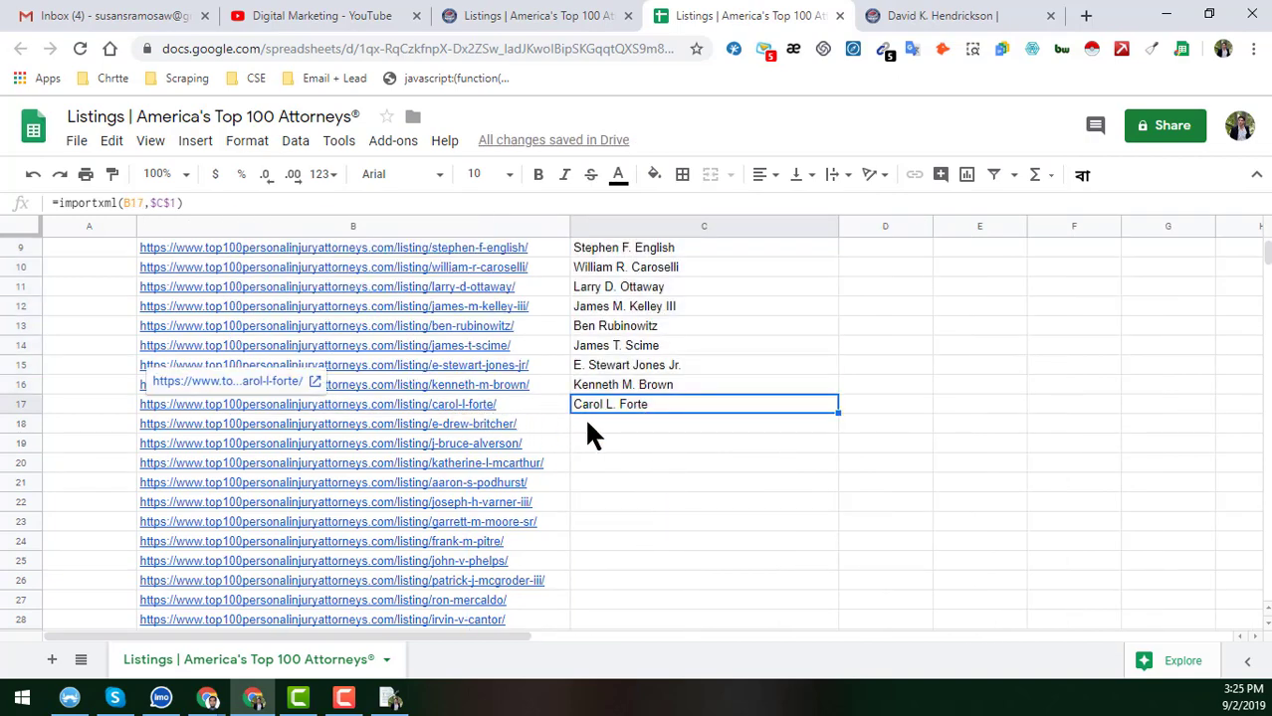
{"action": "left_click", "coordinate": [524, 385]}
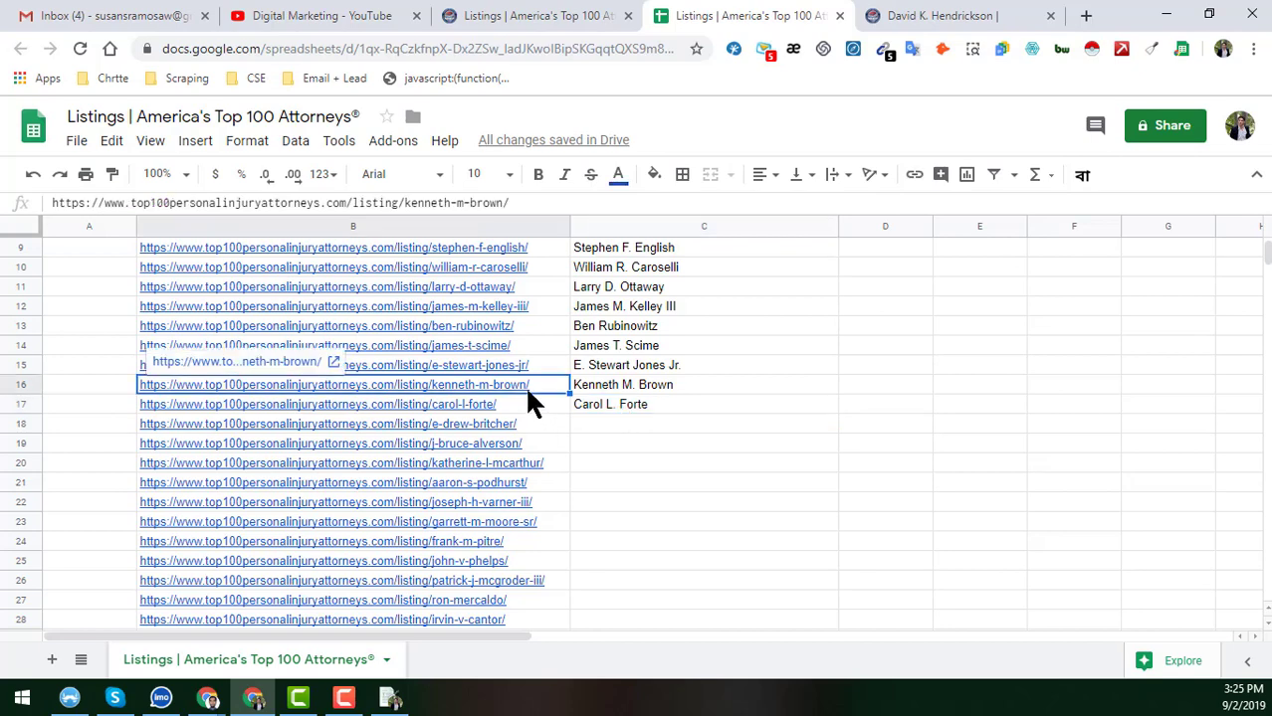
{"action": "left_click", "coordinate": [653, 384]}
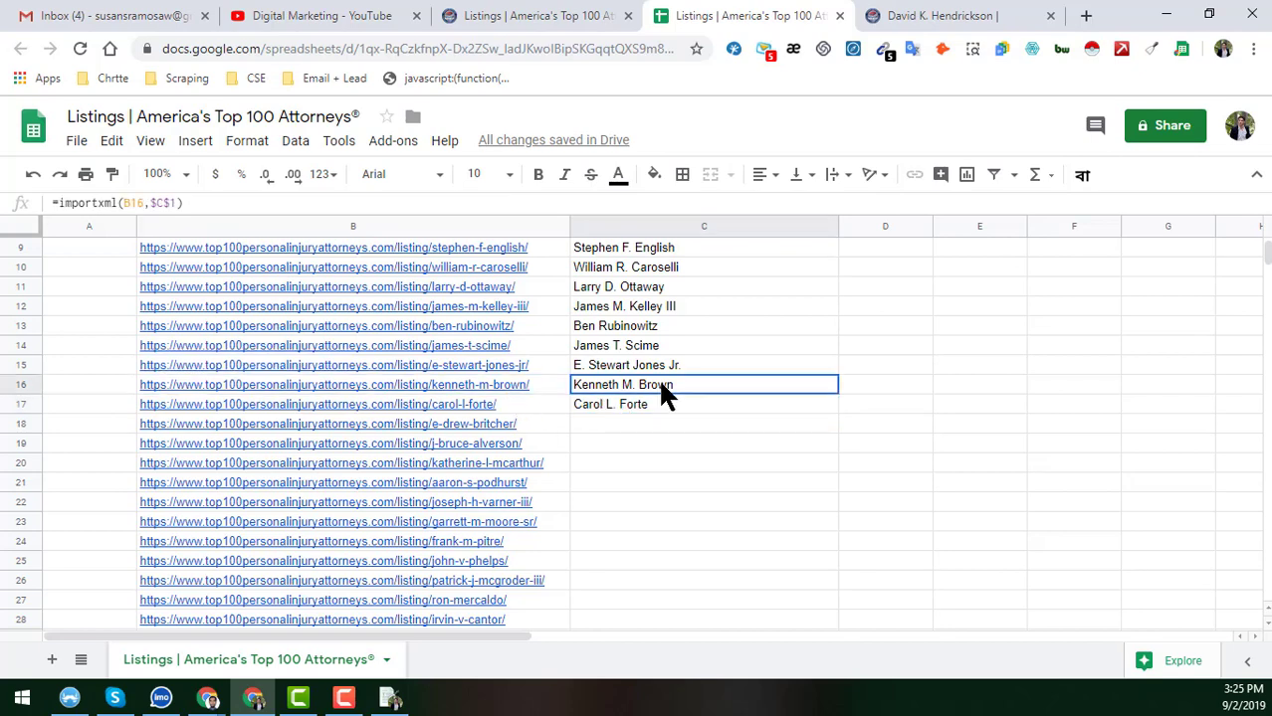
{"action": "scroll", "coordinate": [658, 378], "scroll_direction": "up", "scroll_amount": 3}
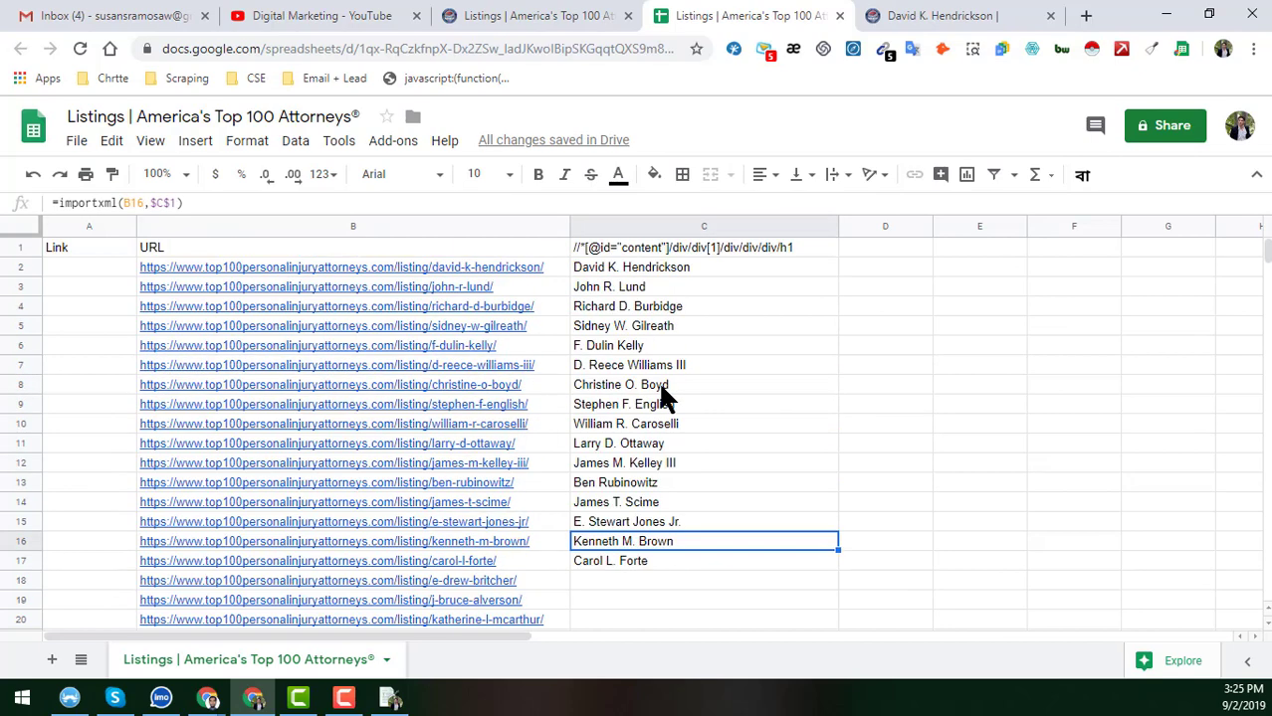
Freeze the header row of the sheet.
{"action": "left_click", "coordinate": [22, 248]}
{"action": "left_click", "coordinate": [150, 142]}
{"action": "mouse_move", "coordinate": [185, 175]}
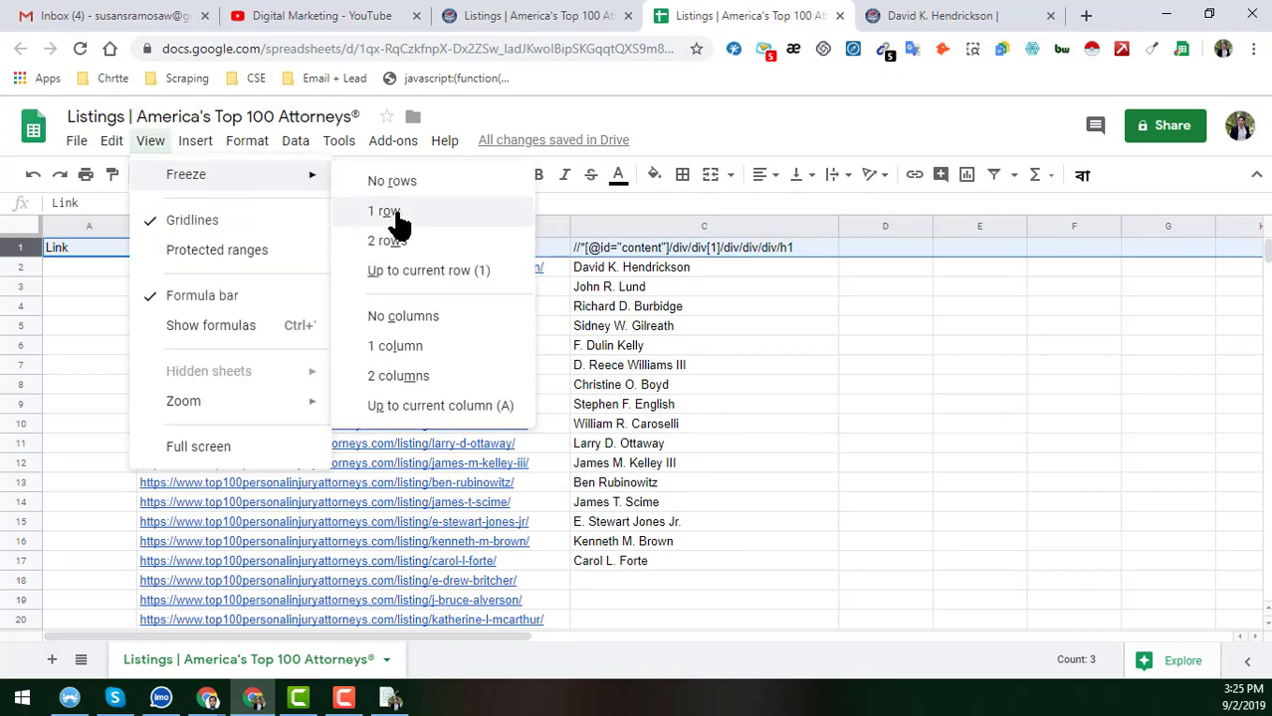
{"action": "left_click", "coordinate": [401, 212]}
{"action": "left_click", "coordinate": [613, 245]}
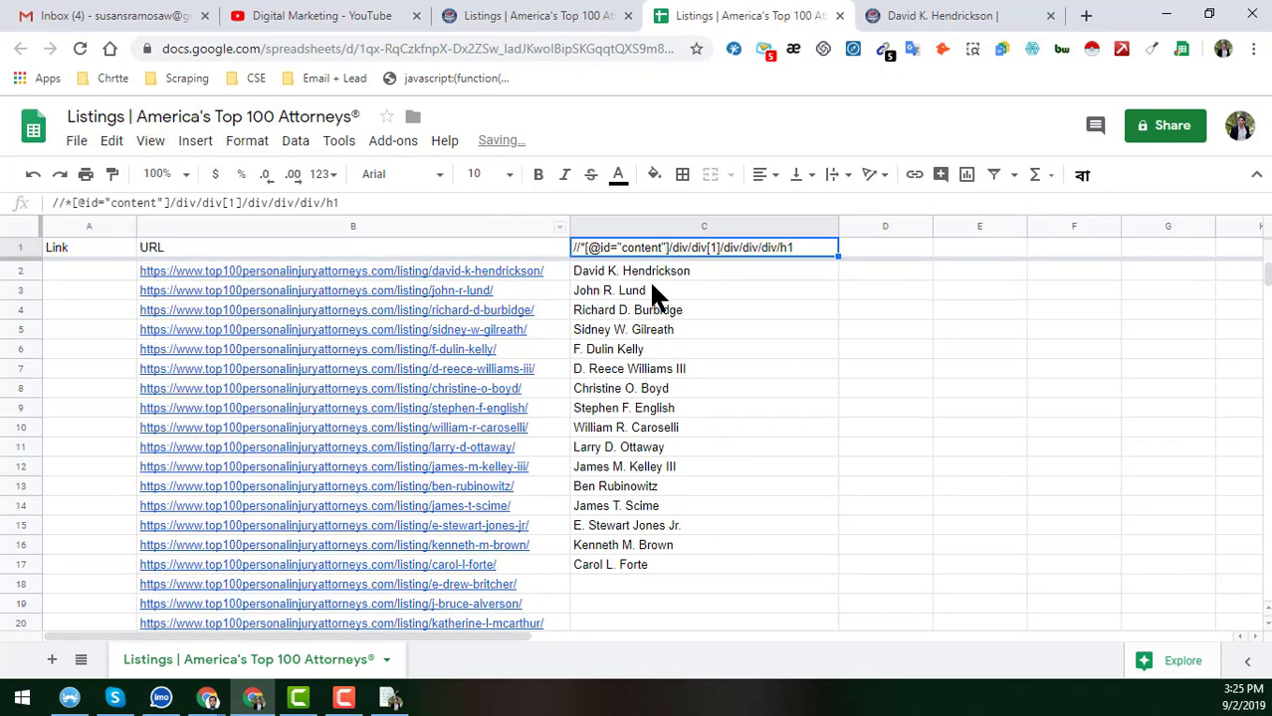
Apply all borders to every cell in the sheet.
{"action": "left_click", "coordinate": [22, 227]}
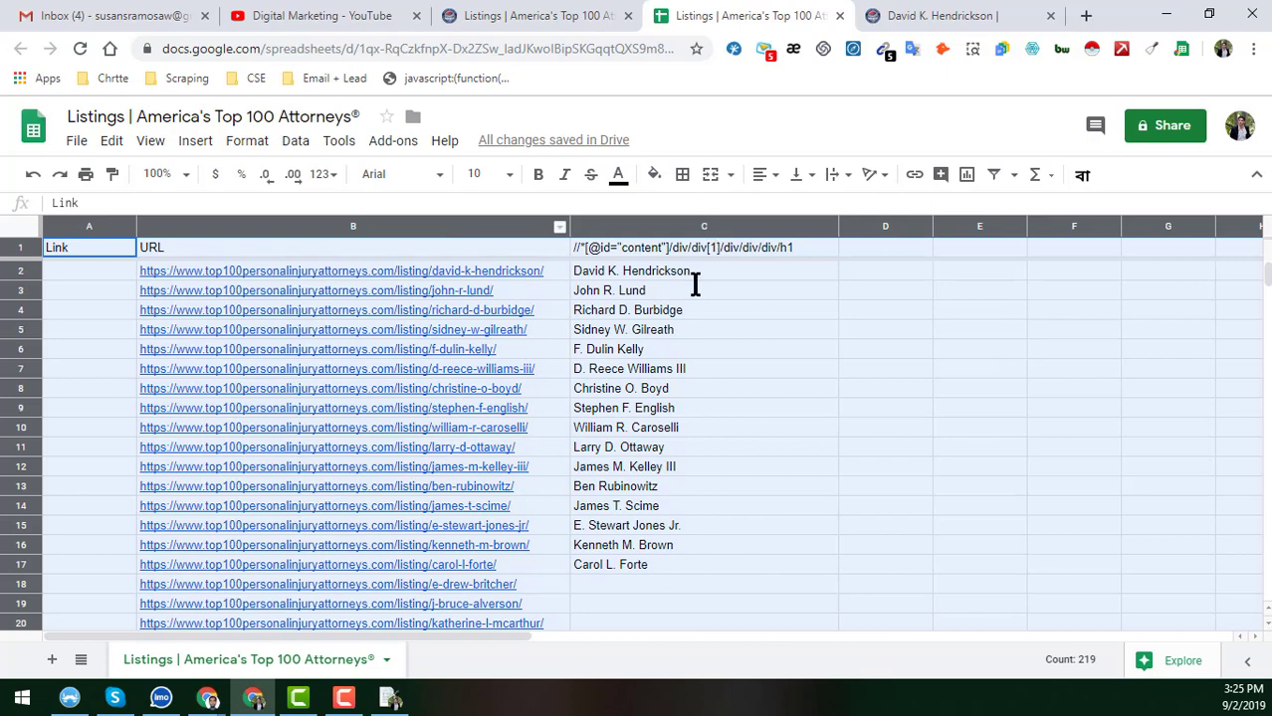
{"action": "left_click", "coordinate": [682, 175]}
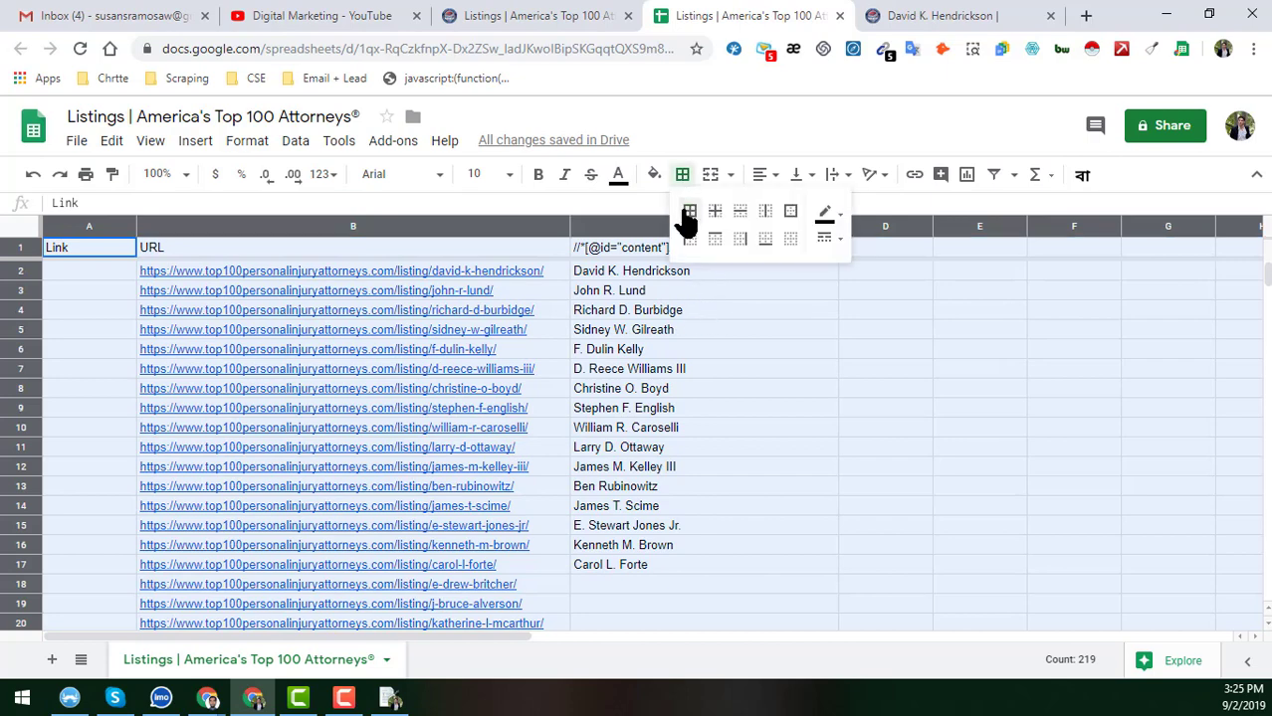
{"action": "left_click", "coordinate": [689, 215]}
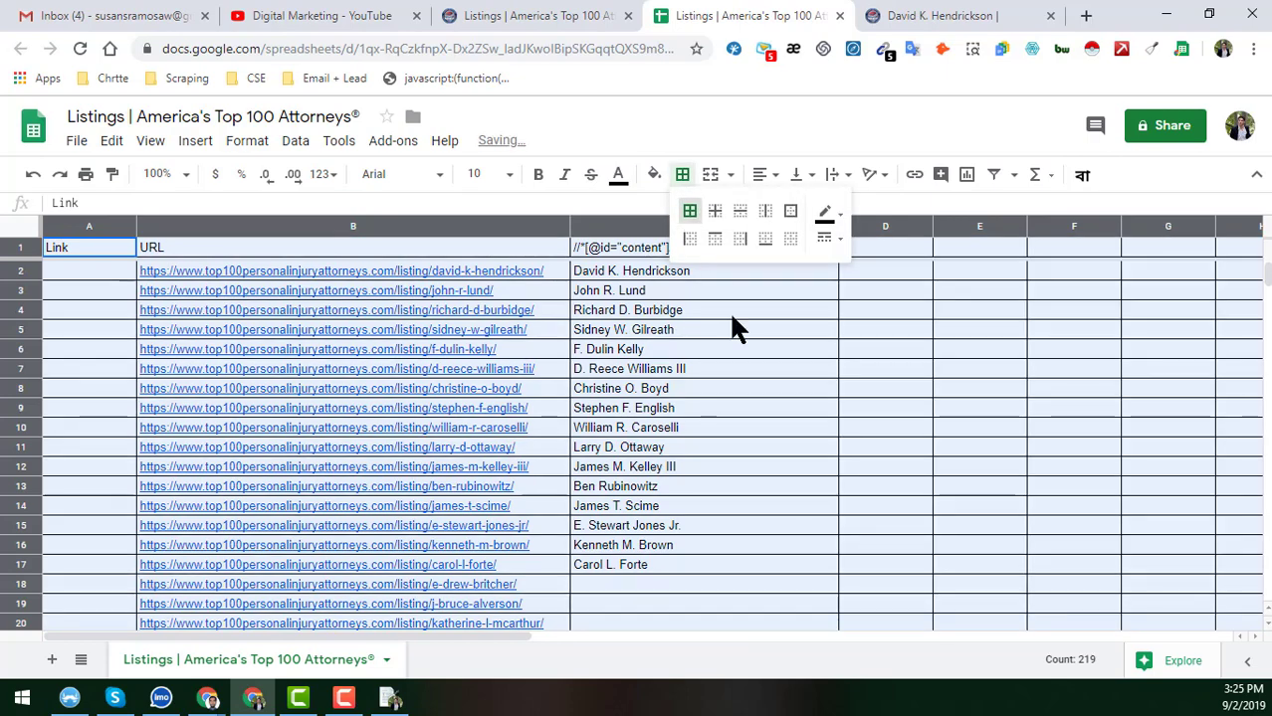
{"action": "left_click", "coordinate": [692, 411]}
{"action": "scroll", "coordinate": [692, 411], "scroll_direction": "down", "scroll_amount": 1}
{"action": "scroll", "coordinate": [692, 427], "scroll_direction": "down", "scroll_amount": 1}
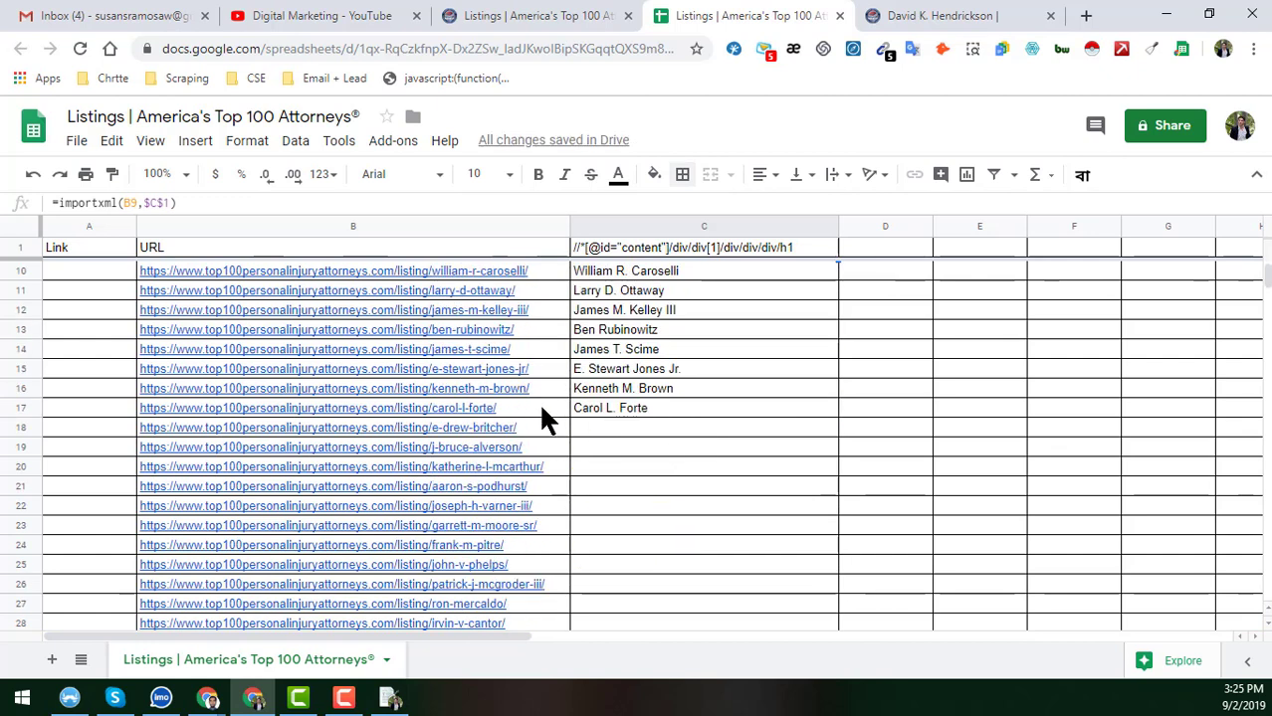
Check the last filled formula in C17, then narrow column B and select the empty header cell D1.
{"action": "left_click", "coordinate": [645, 416]}
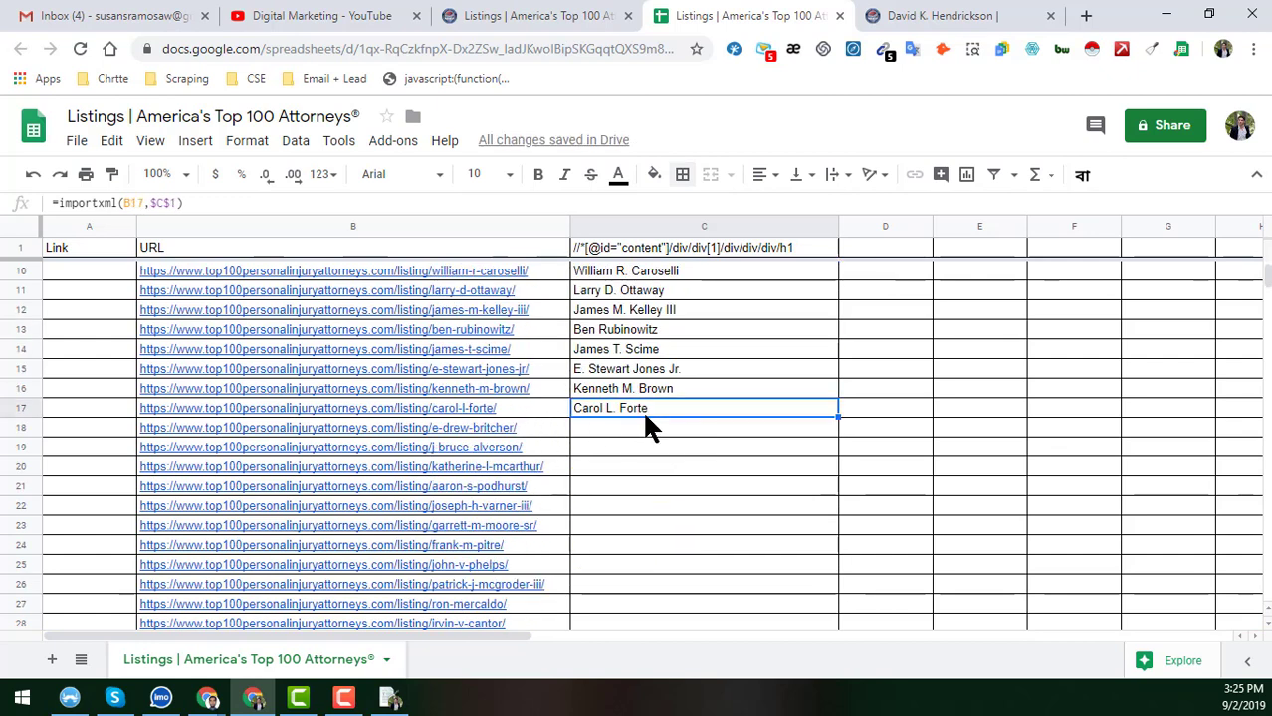
{"action": "scroll", "coordinate": [662, 468], "scroll_direction": "up", "scroll_amount": 2}
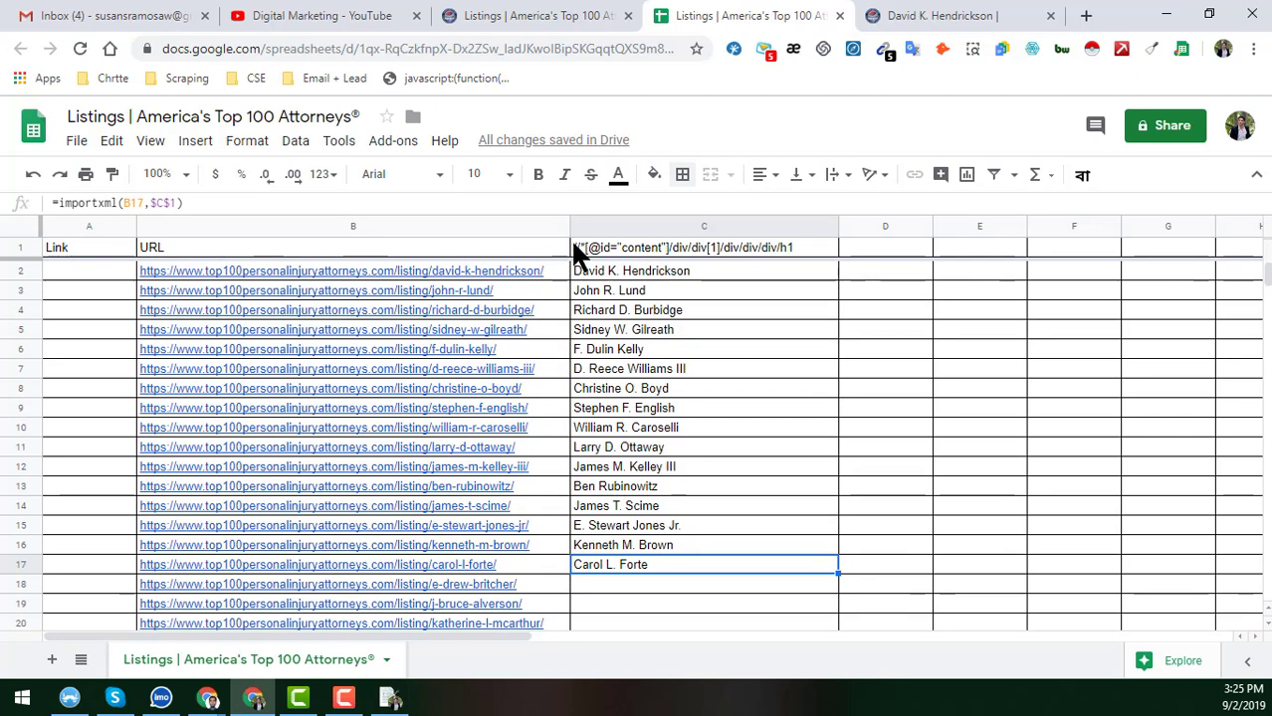
{"action": "left_click_drag", "start_coordinate": [571, 231], "coordinate": [351, 316]}
{"action": "left_click", "coordinate": [657, 247]}
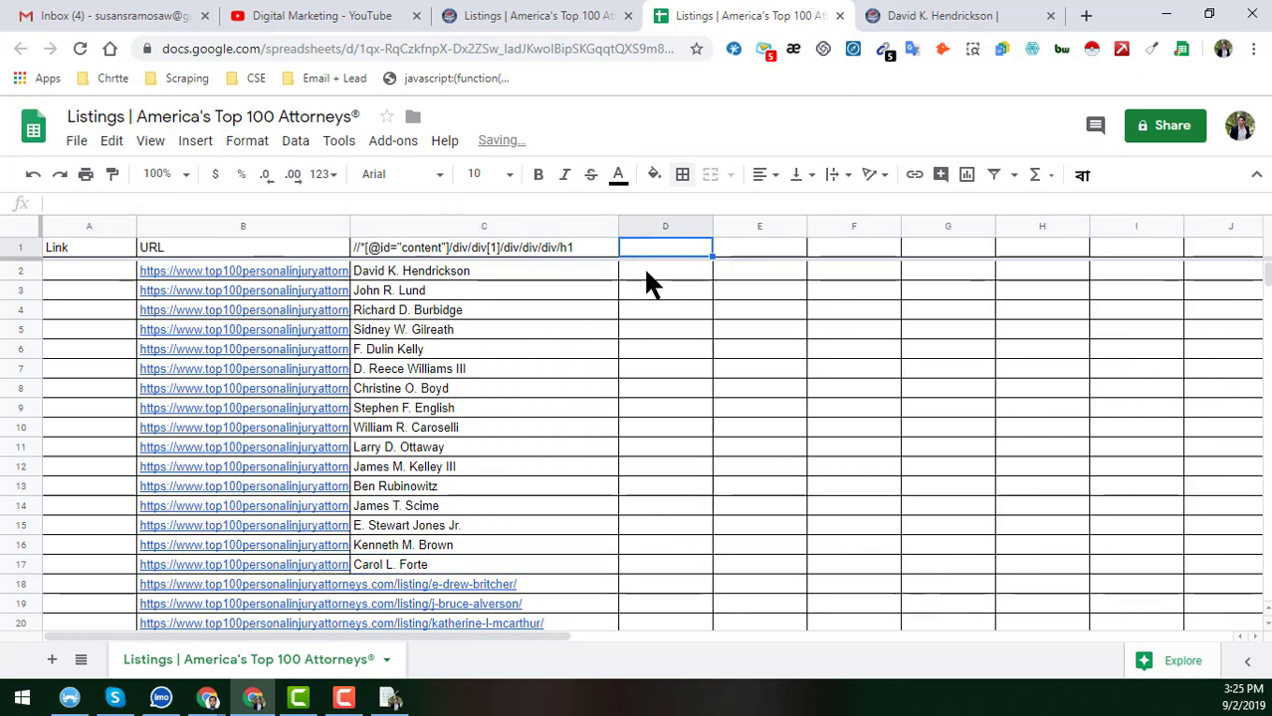
On the first attorney's open profile page, inspect the email link in the contact details and copy its XPath.
{"action": "left_click", "coordinate": [935, 16]}
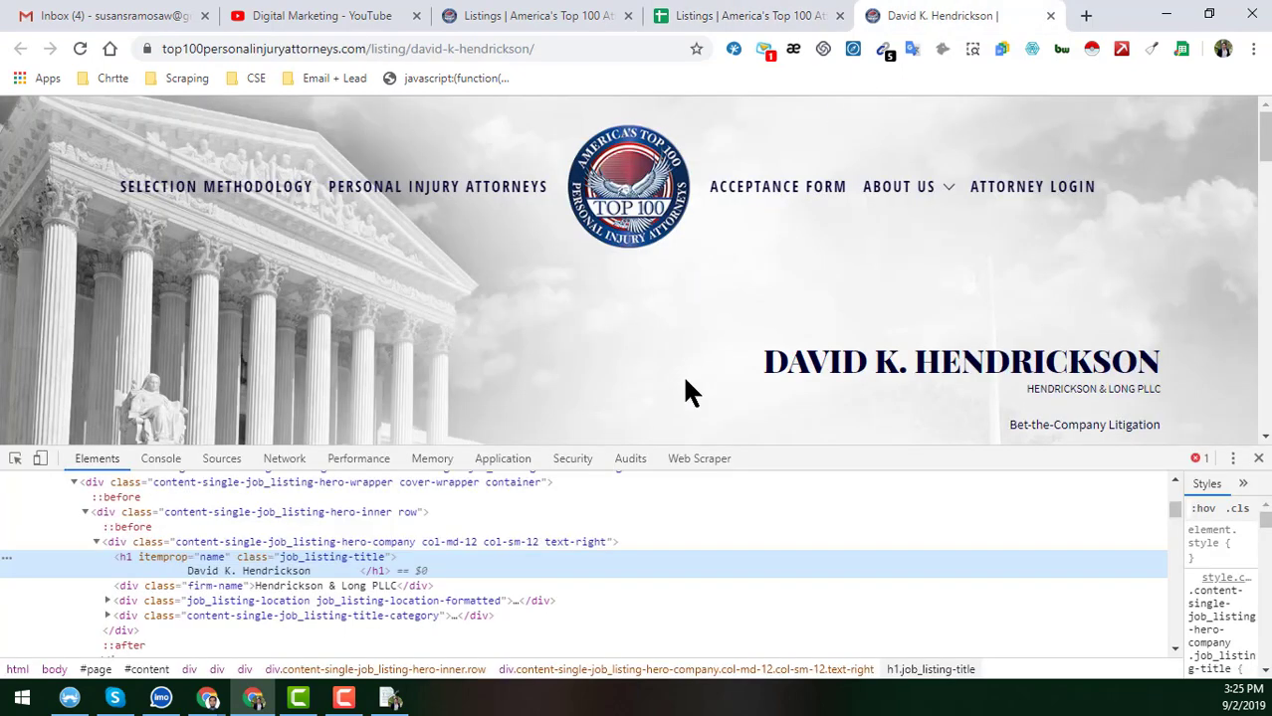
{"action": "left_click", "coordinate": [1258, 458]}
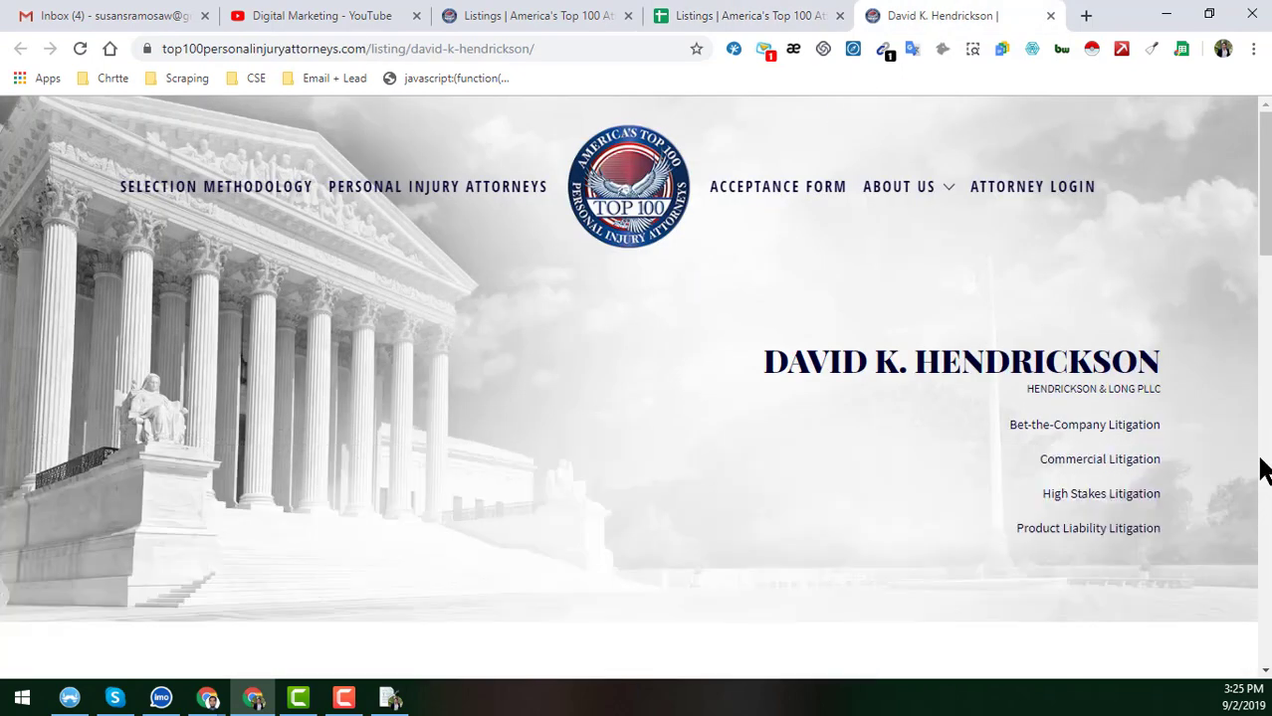
{"action": "scroll", "coordinate": [899, 488], "scroll_direction": "down", "scroll_amount": 10}
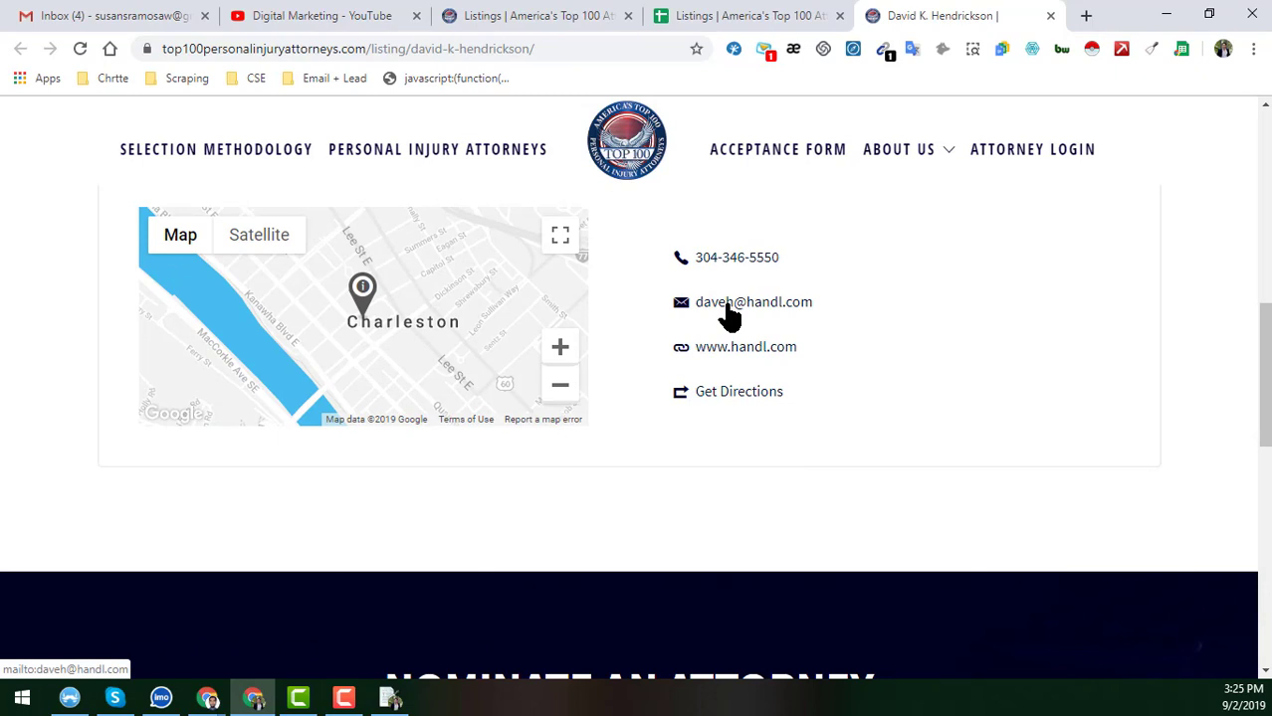
{"action": "right_click", "coordinate": [729, 314]}
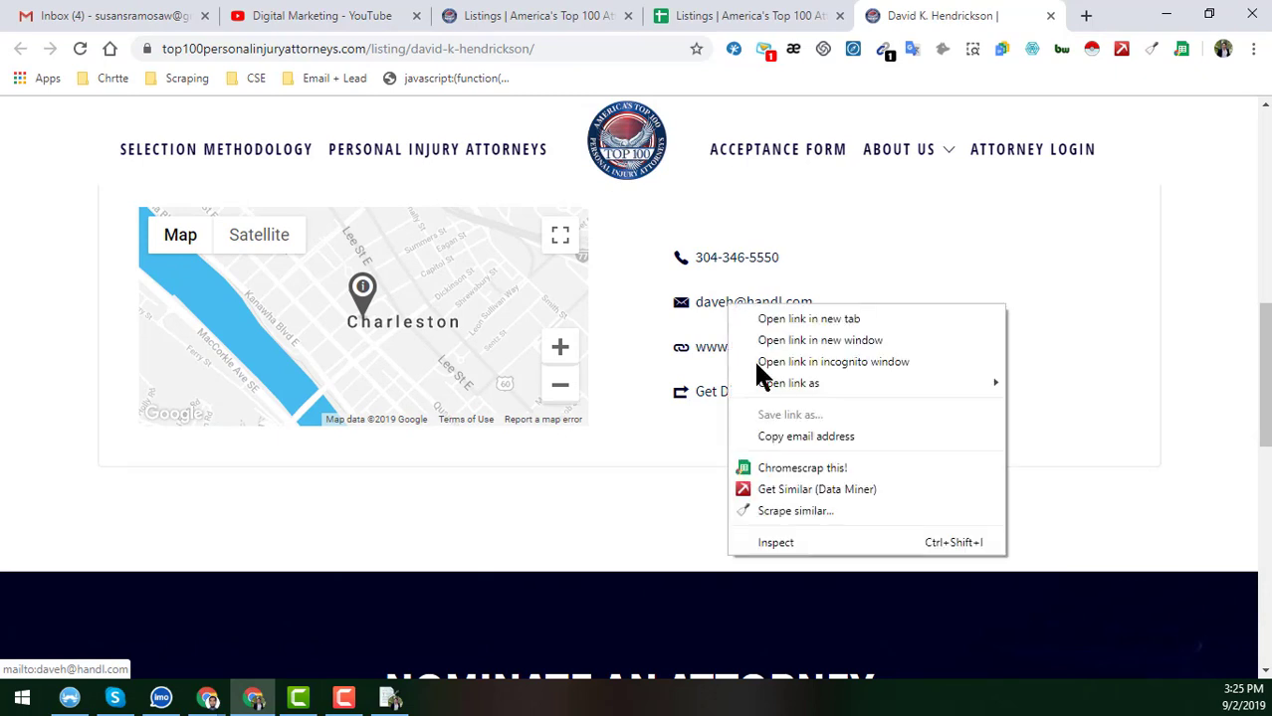
{"action": "left_click", "coordinate": [776, 543]}
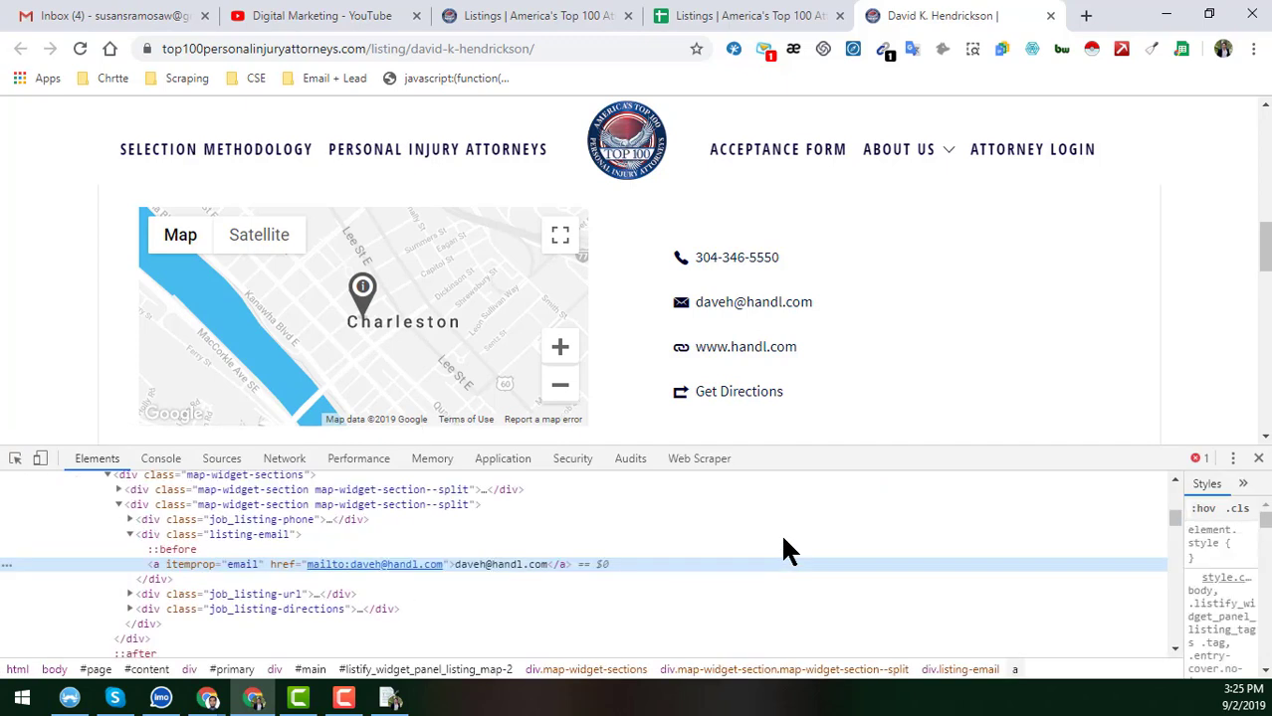
{"action": "right_click", "coordinate": [487, 575]}
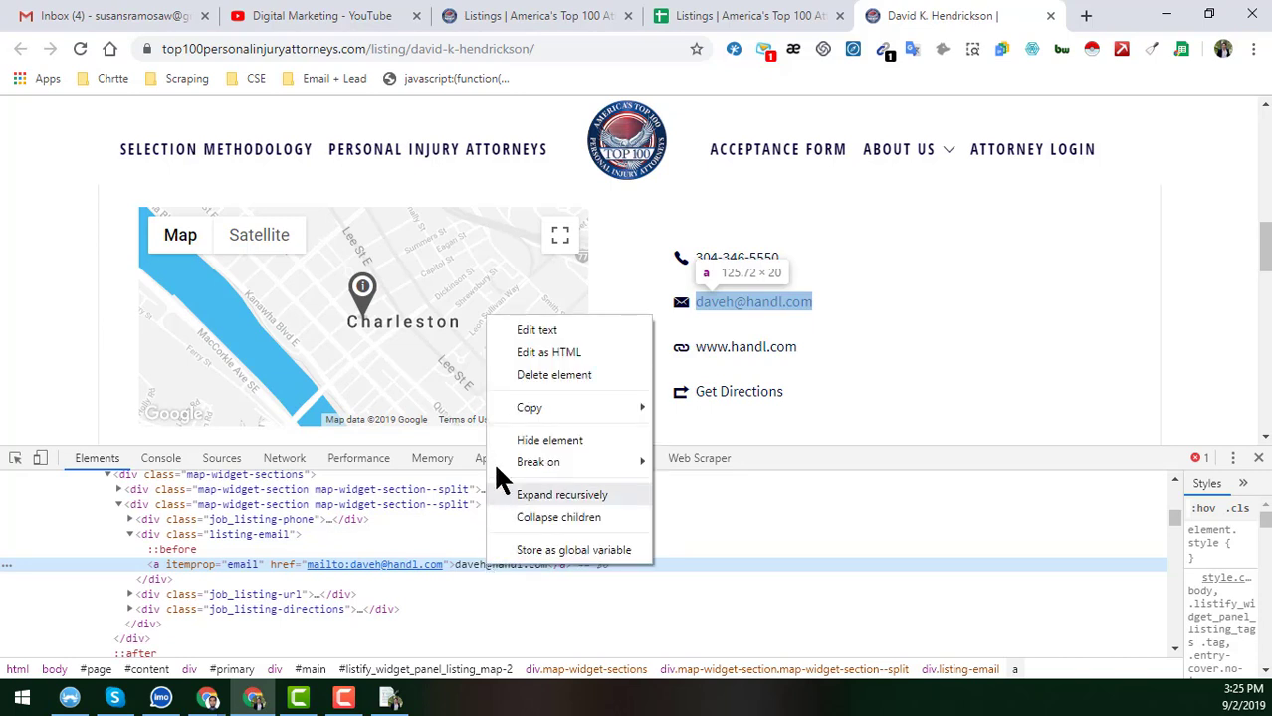
{"action": "mouse_move", "coordinate": [585, 407]}
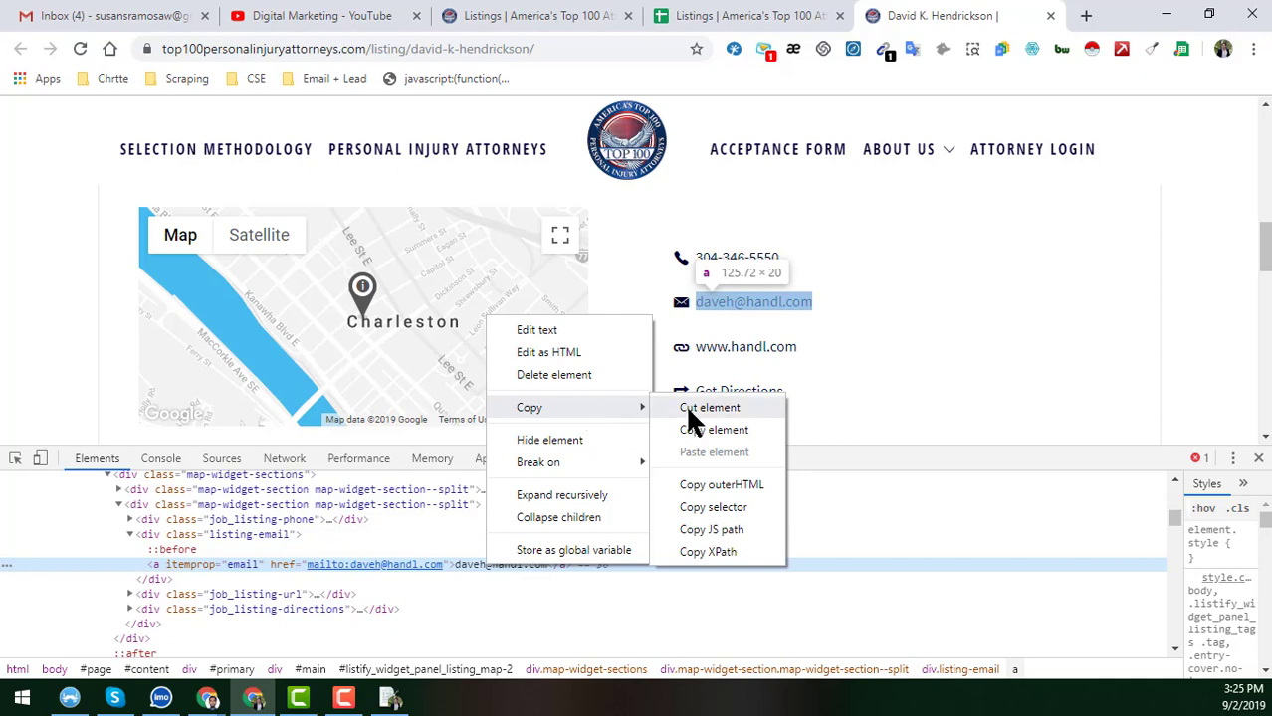
{"action": "left_click", "coordinate": [709, 552]}
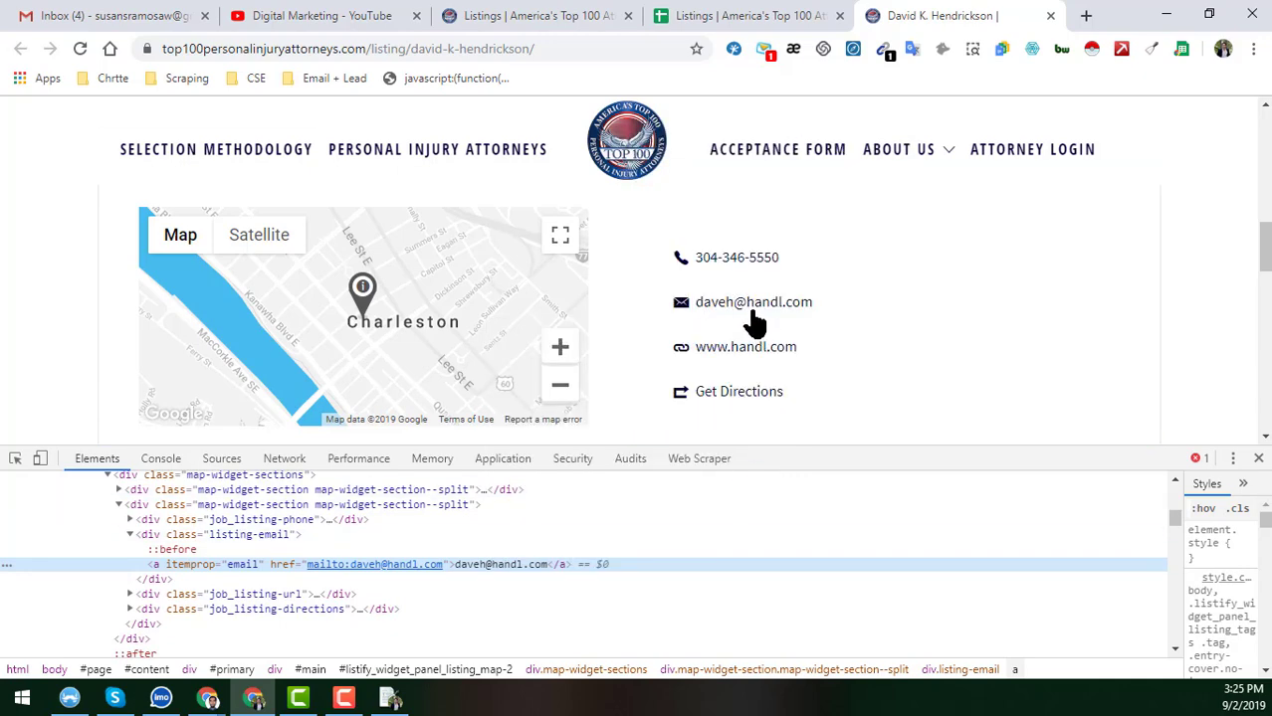
Paste the copied email XPath into D1 of the Google Sheet and widen column D slightly.
{"action": "left_click", "coordinate": [758, 17]}
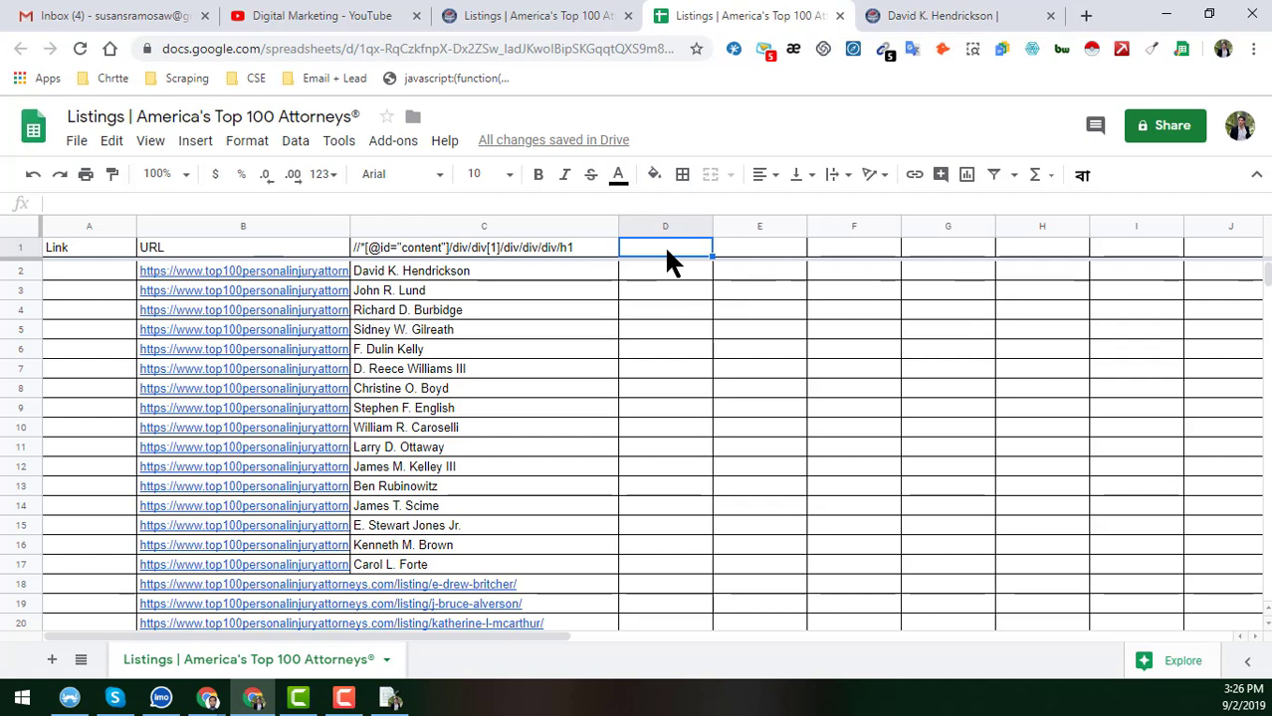
{"action": "key", "text": "ctrl+v"}
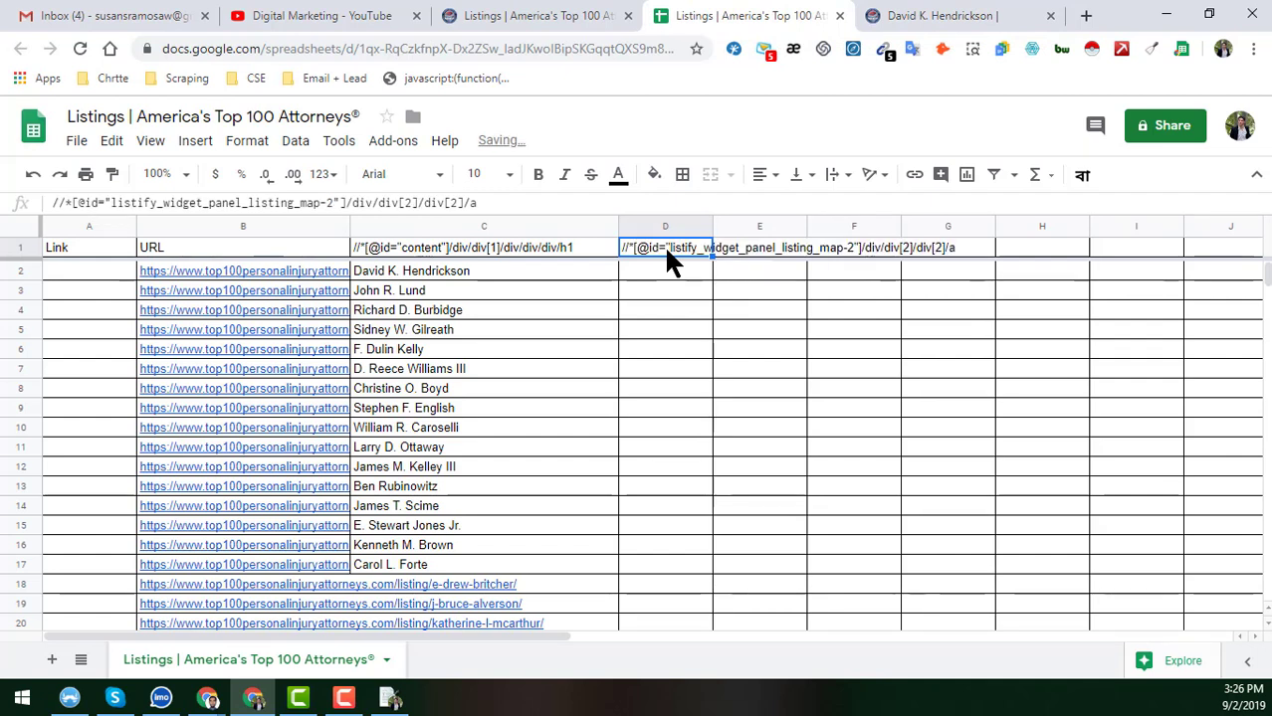
{"action": "left_click_drag", "start_coordinate": [713, 226], "coordinate": [747, 238]}
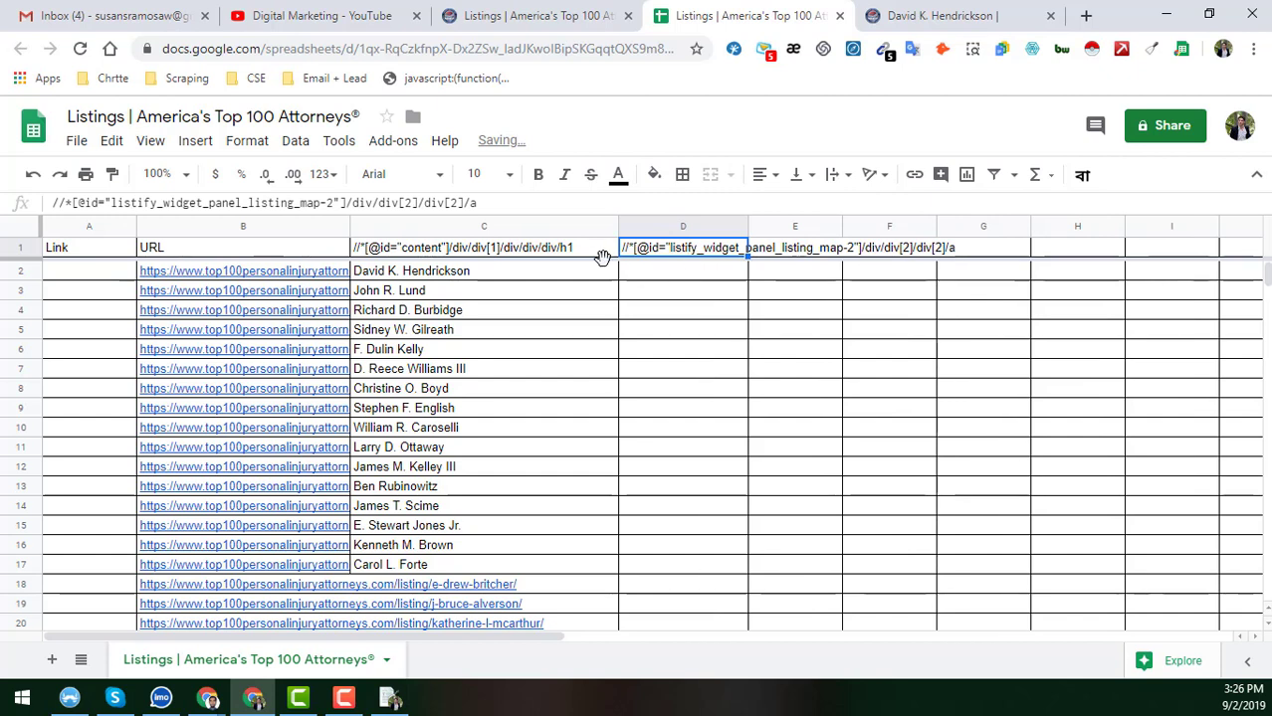
Enter the formula =importxml(B2,D1) in D2 to import the email from the first profile URL.
{"action": "left_click", "coordinate": [638, 266]}
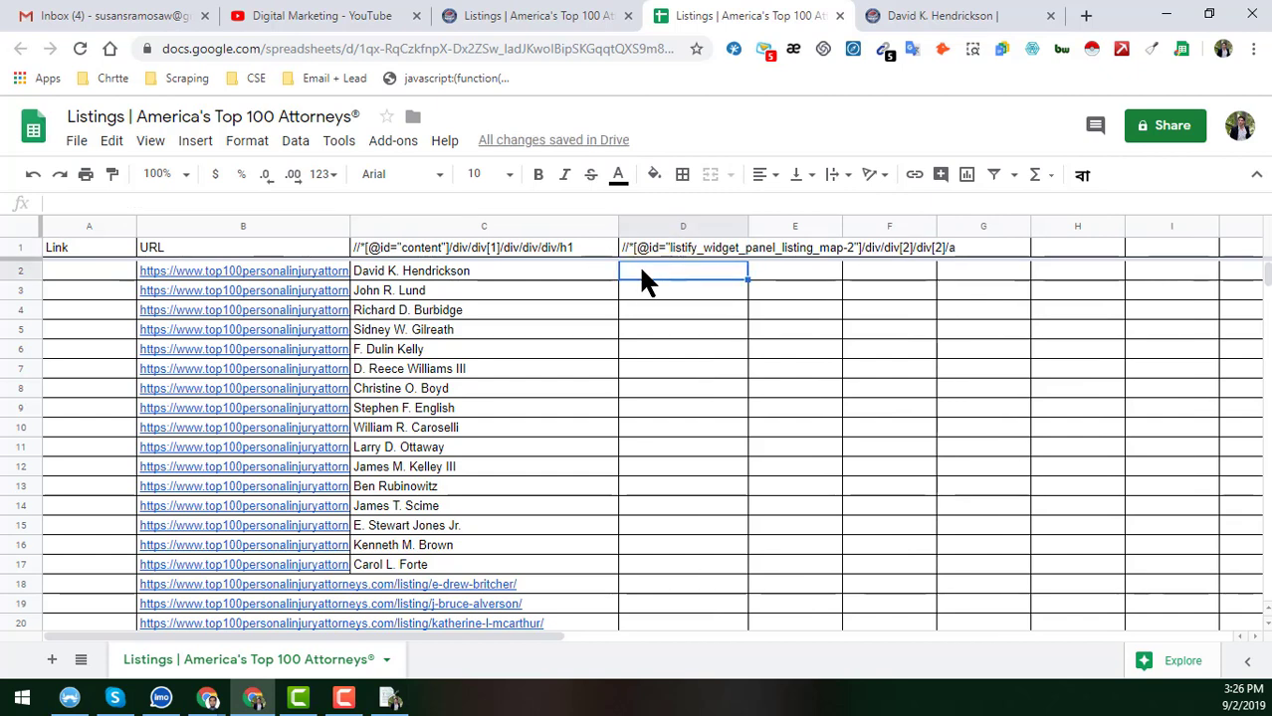
{"action": "type", "text": "="}
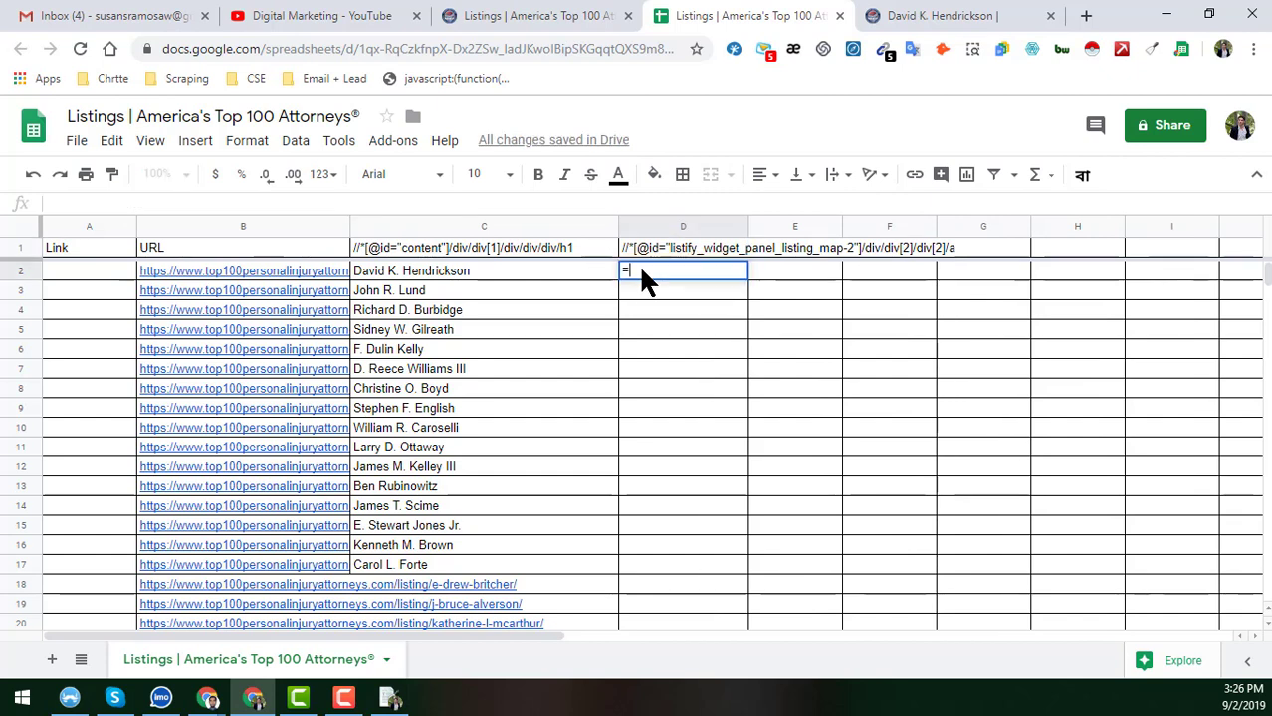
{"action": "type", "text": "impo"}
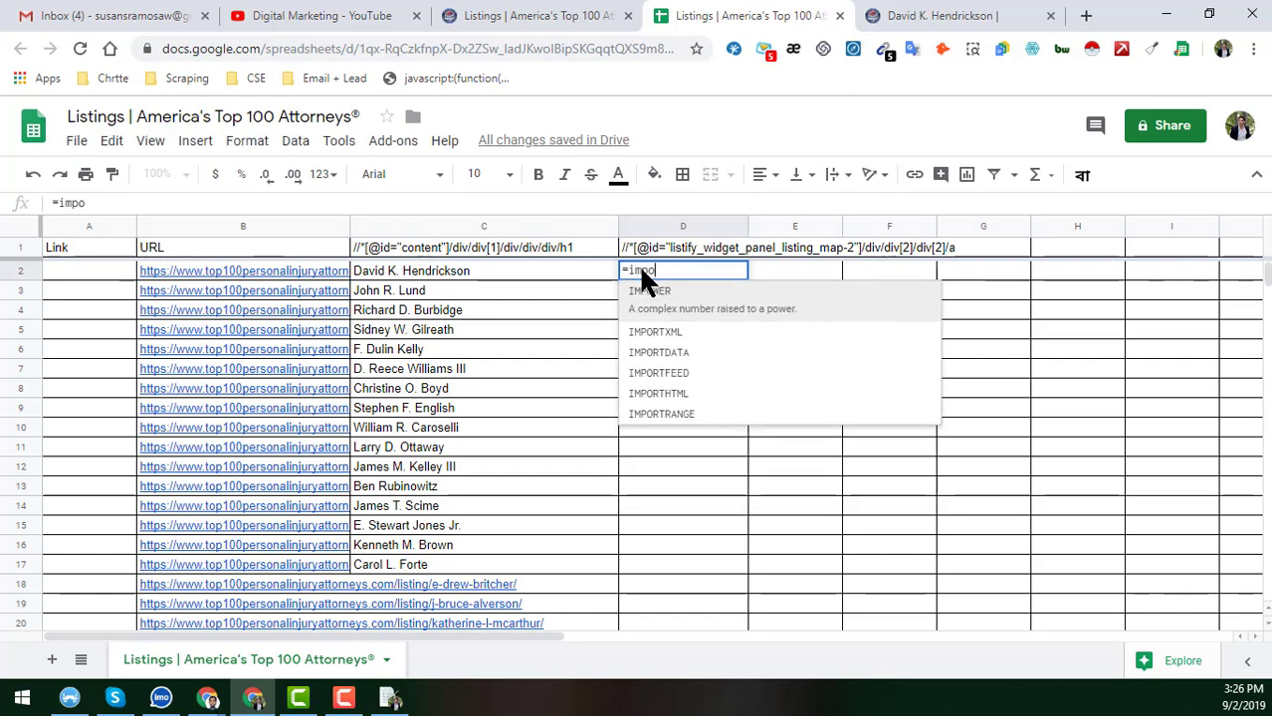
{"action": "type", "text": "rtxml"}
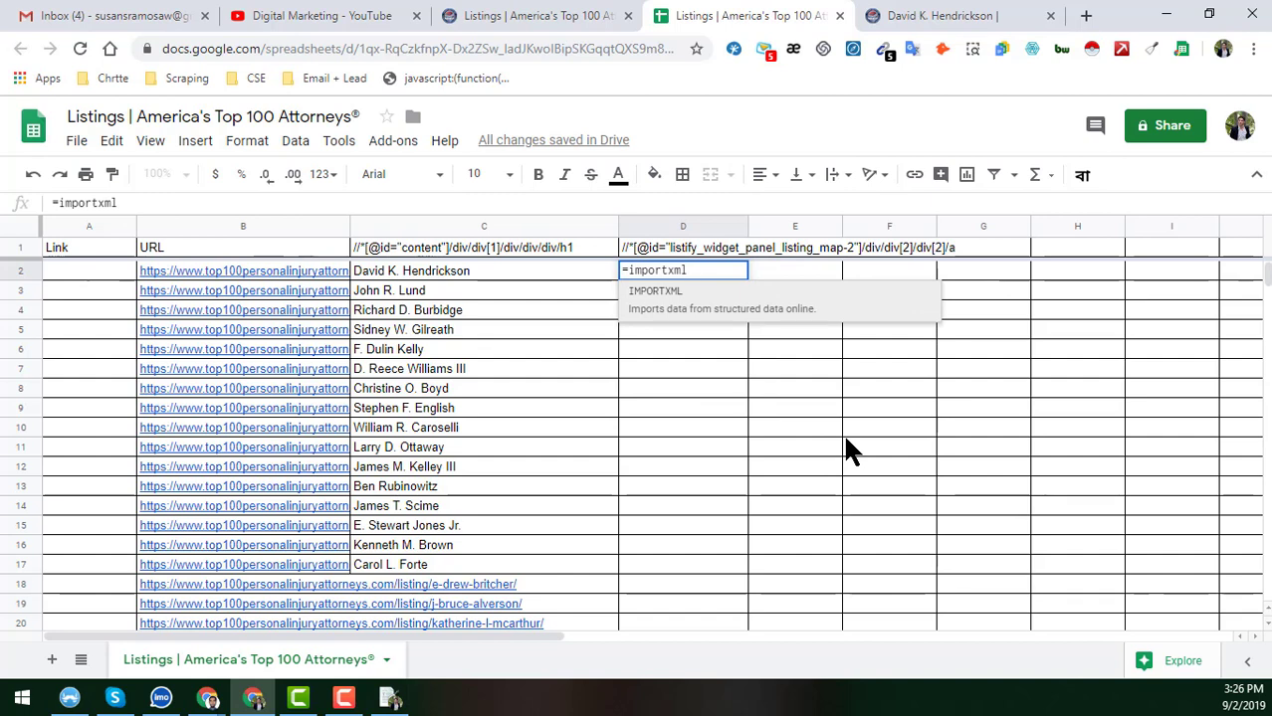
{"action": "type", "text": "("}
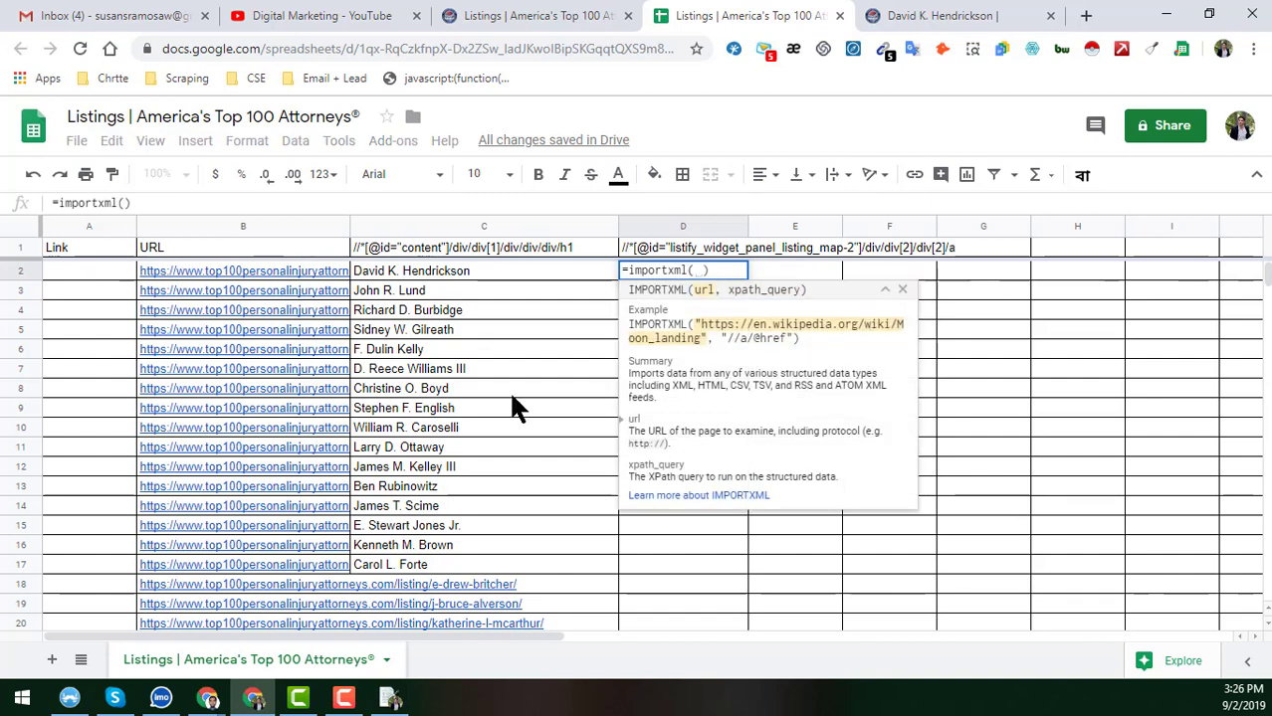
{"action": "left_click", "coordinate": [322, 273]}
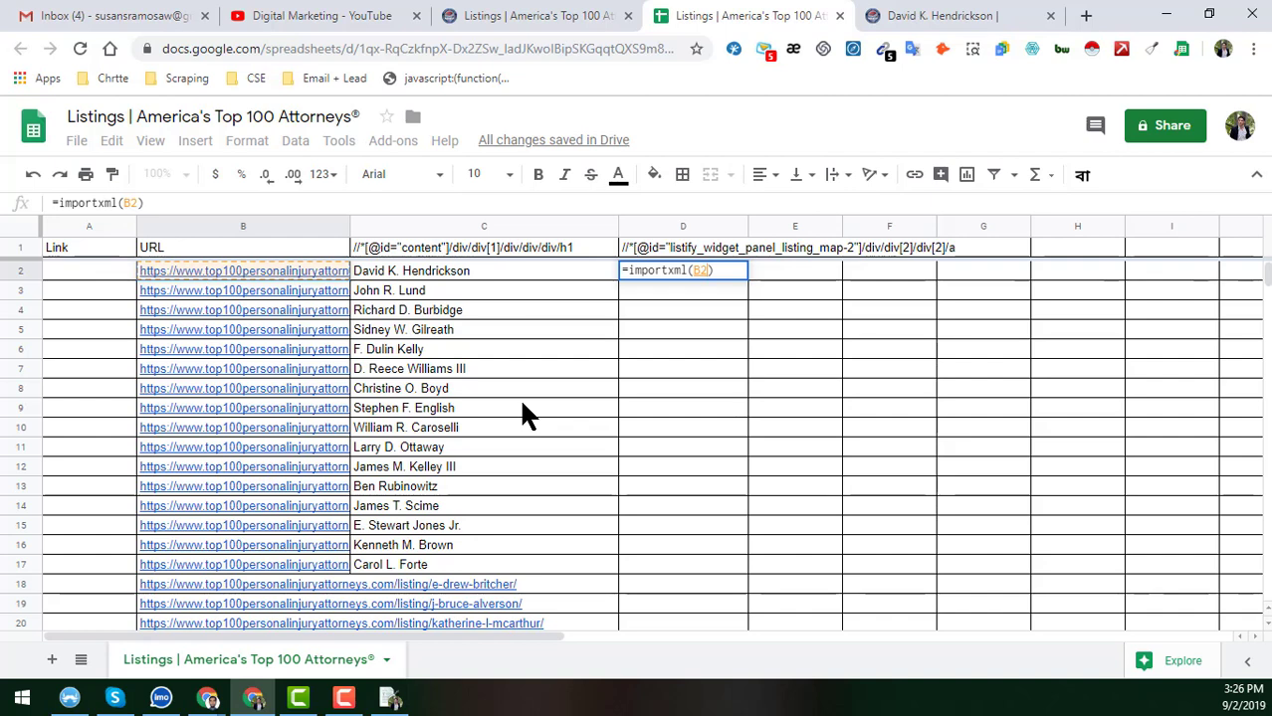
{"action": "type", "text": ","}
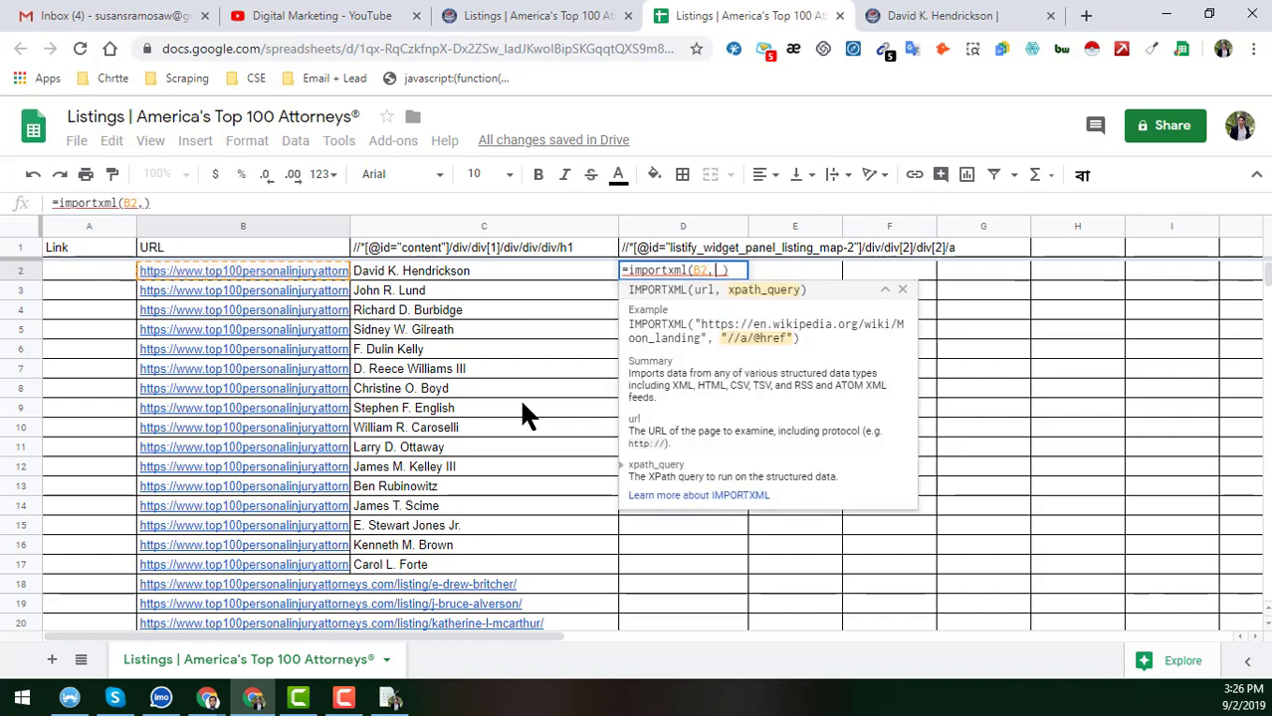
{"action": "left_click", "coordinate": [700, 247]}
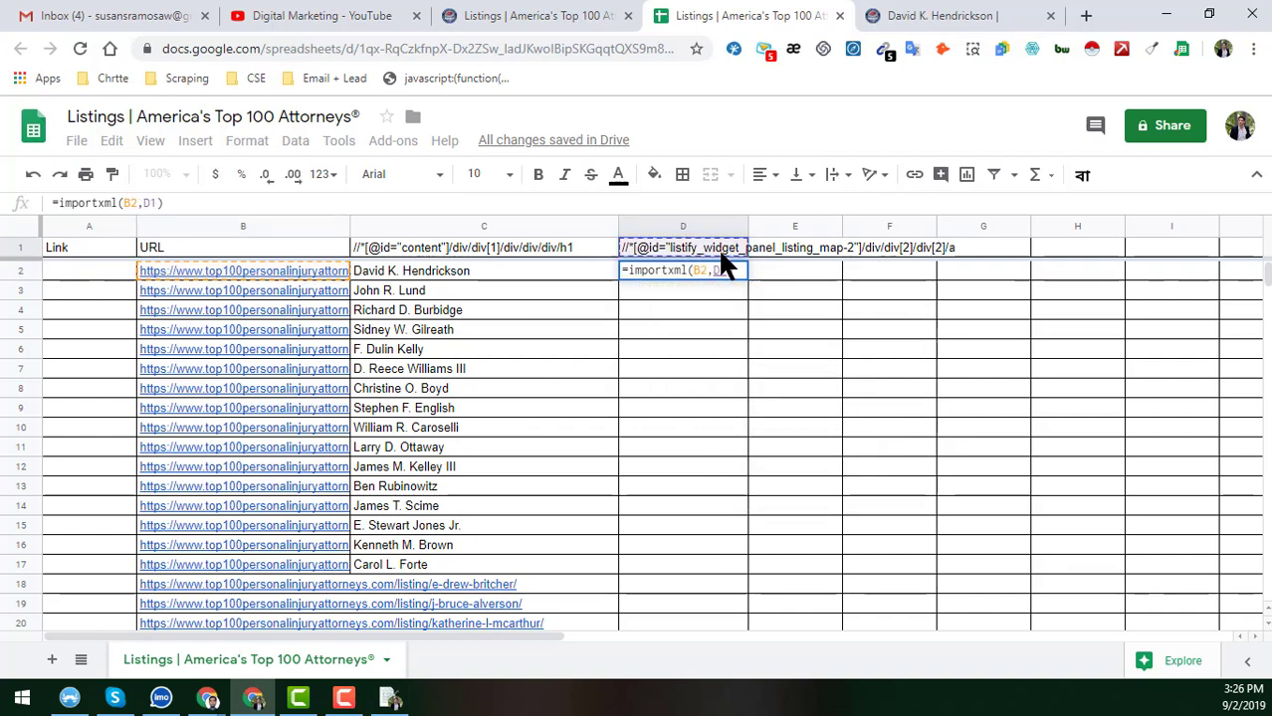
{"action": "key", "text": "Return"}
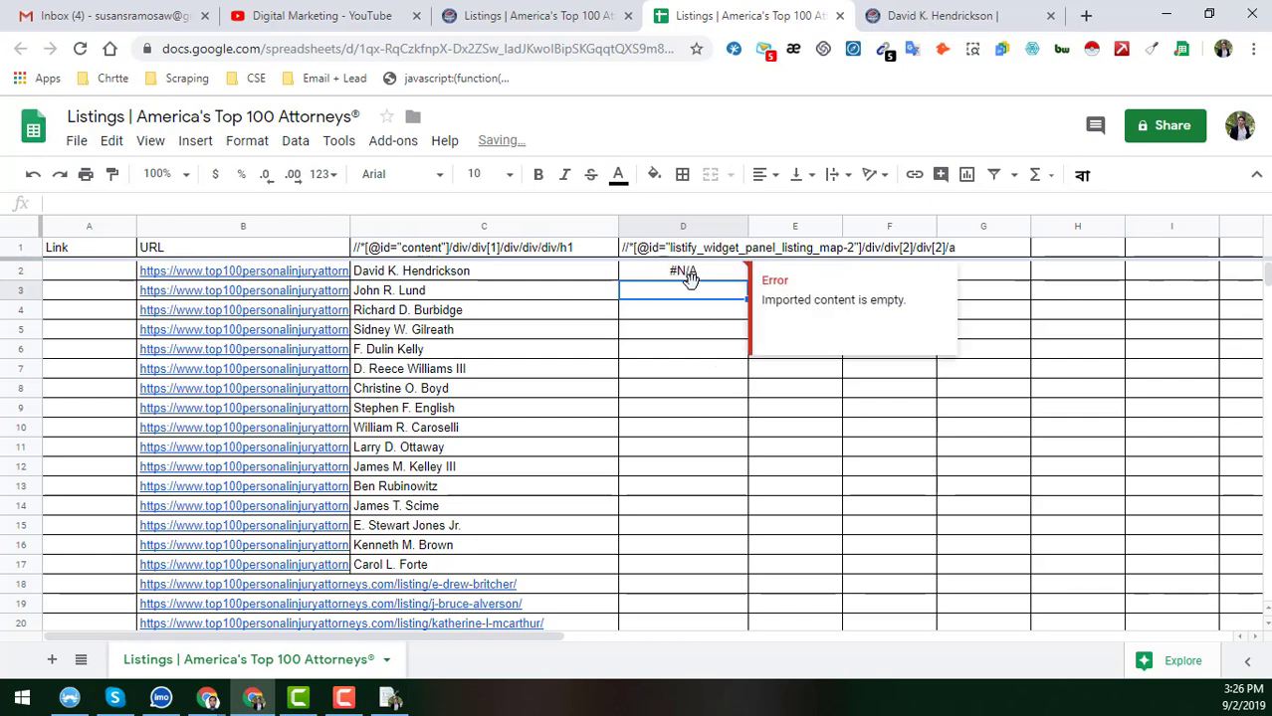
Make the XPath reference in D2 absolute so the formula reads =importxml(B2,$D$1), and review it against the XPath in D1.
{"action": "left_click", "coordinate": [699, 277]}
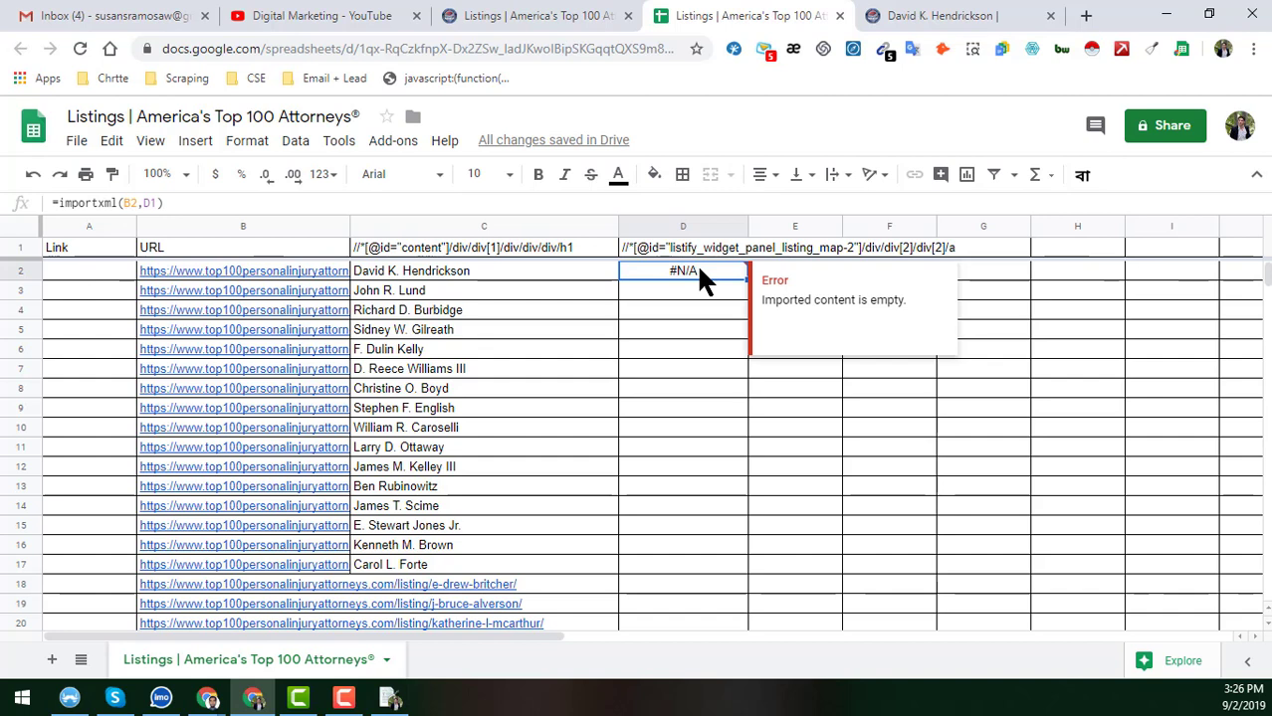
{"action": "left_click", "coordinate": [152, 202]}
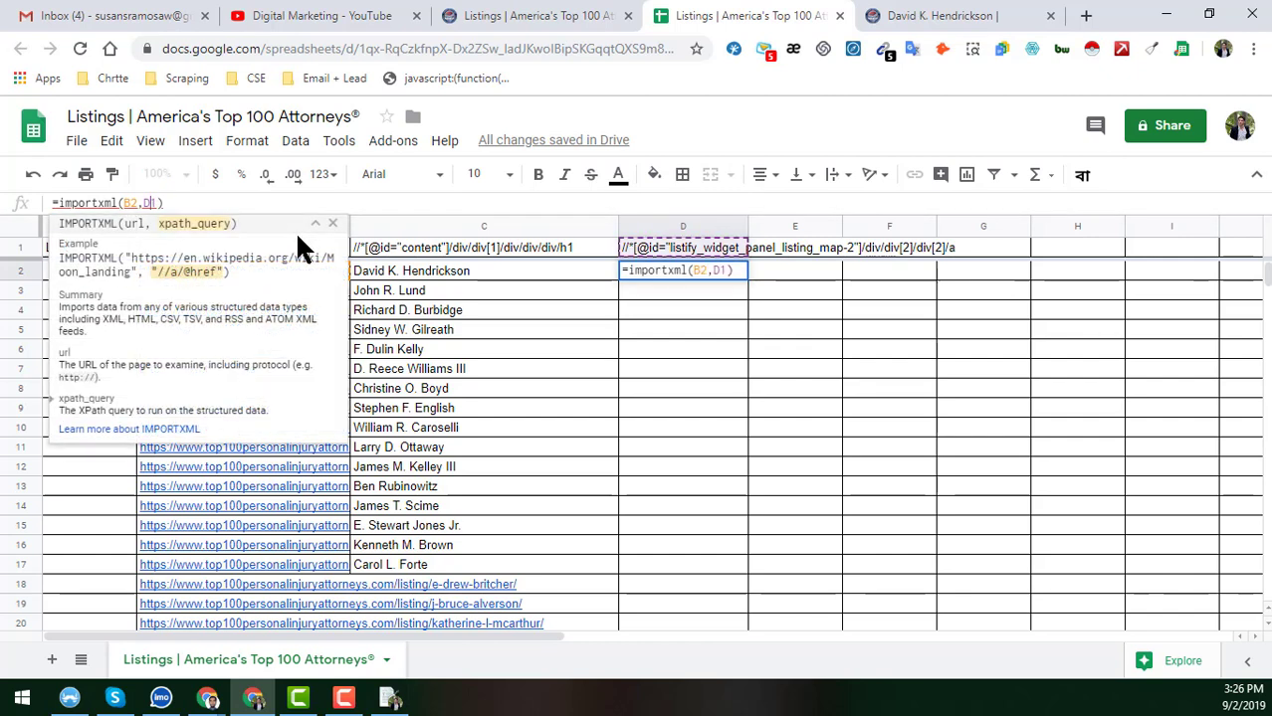
{"action": "key", "text": "F4"}
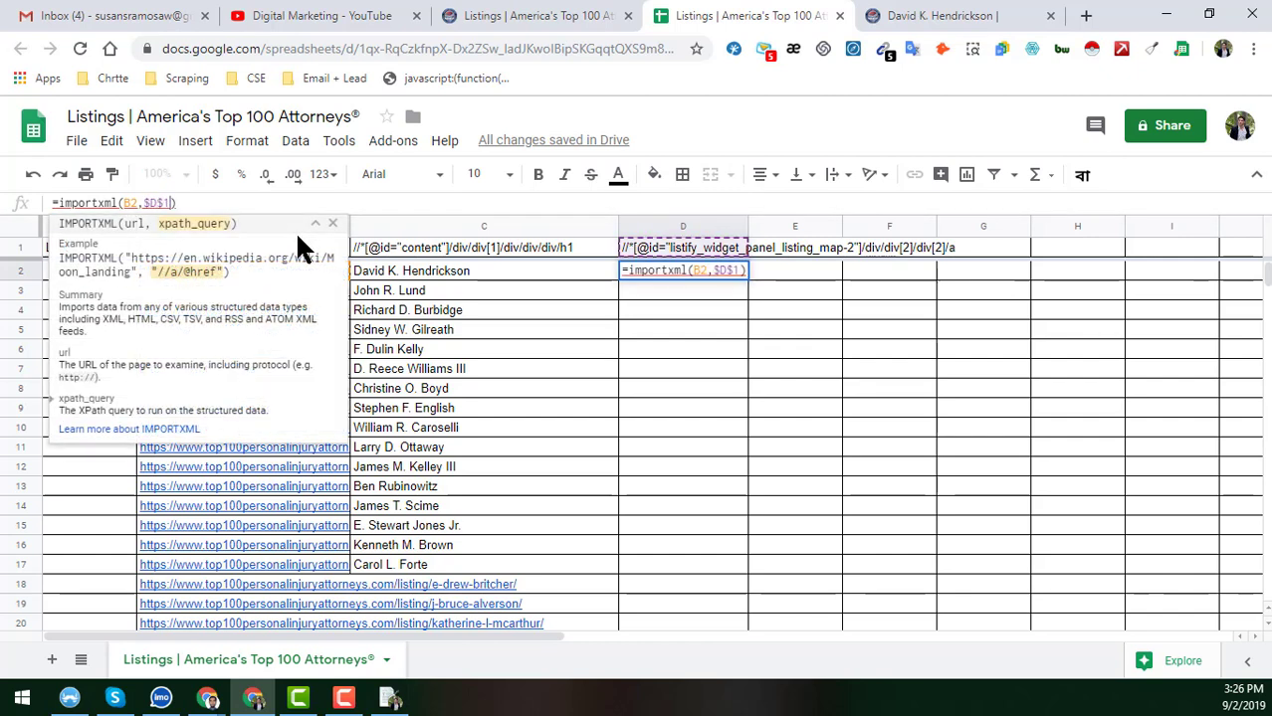
{"action": "key", "text": "Return"}
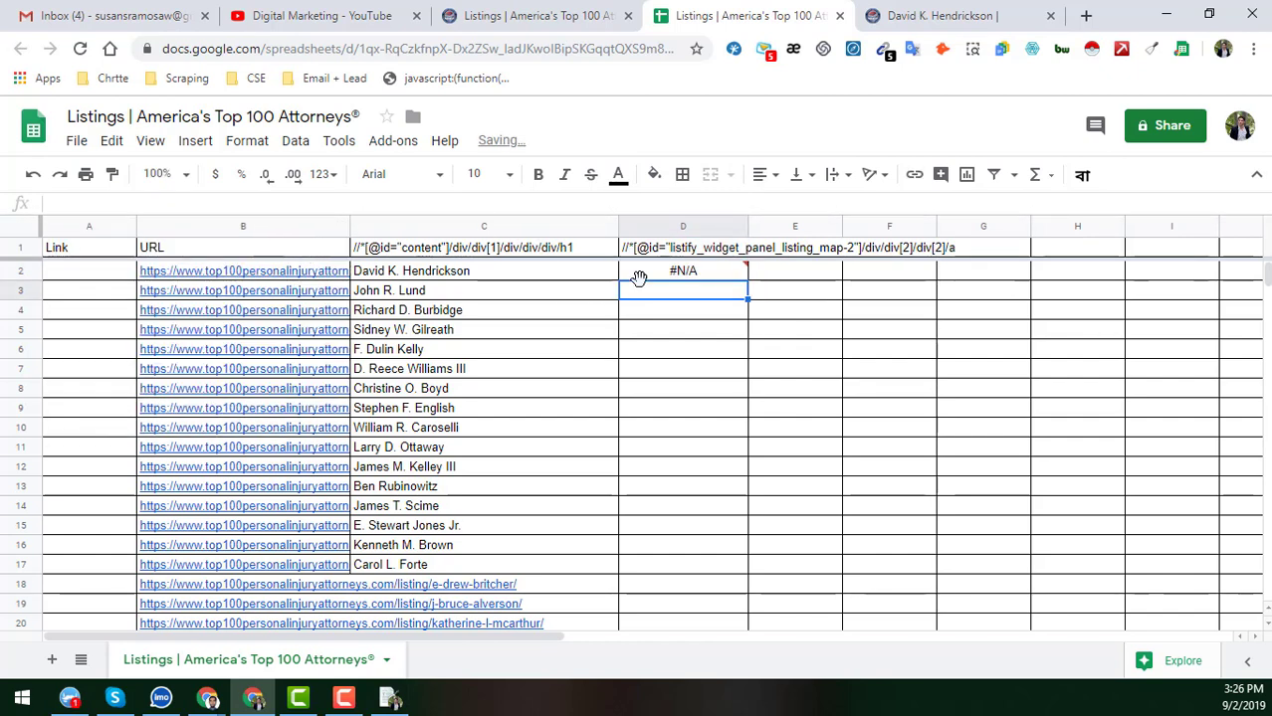
{"action": "left_click", "coordinate": [643, 275]}
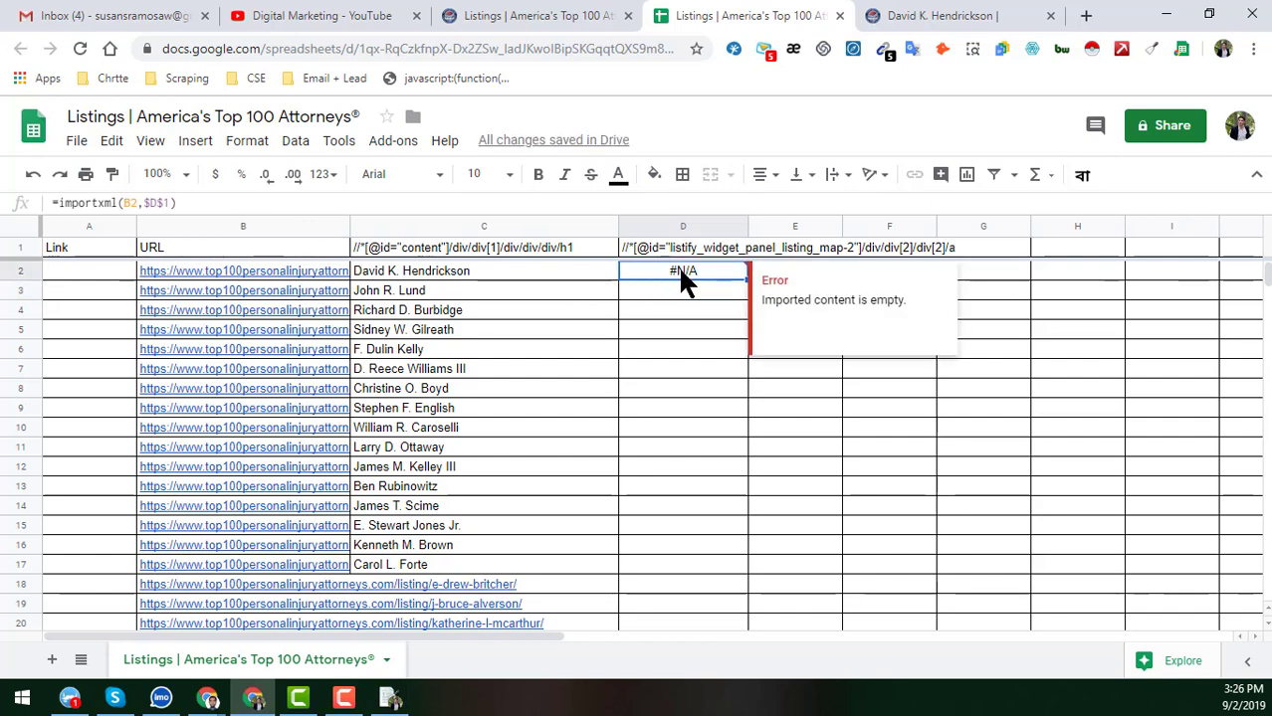
{"action": "left_click", "coordinate": [692, 249]}
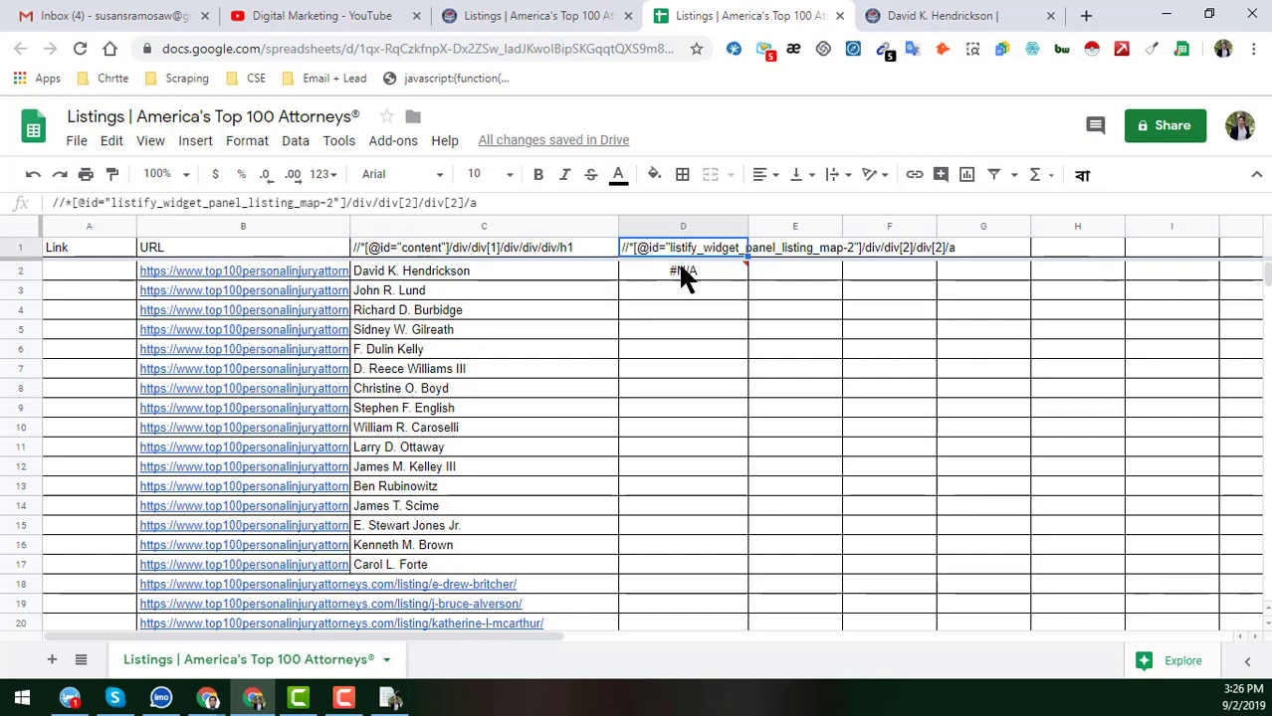
Shorten the email XPath in D1 to //div/div[2]/div[2]/a by removing its id condition.
{"action": "left_click", "coordinate": [677, 262]}
{"action": "left_click", "coordinate": [680, 250]}
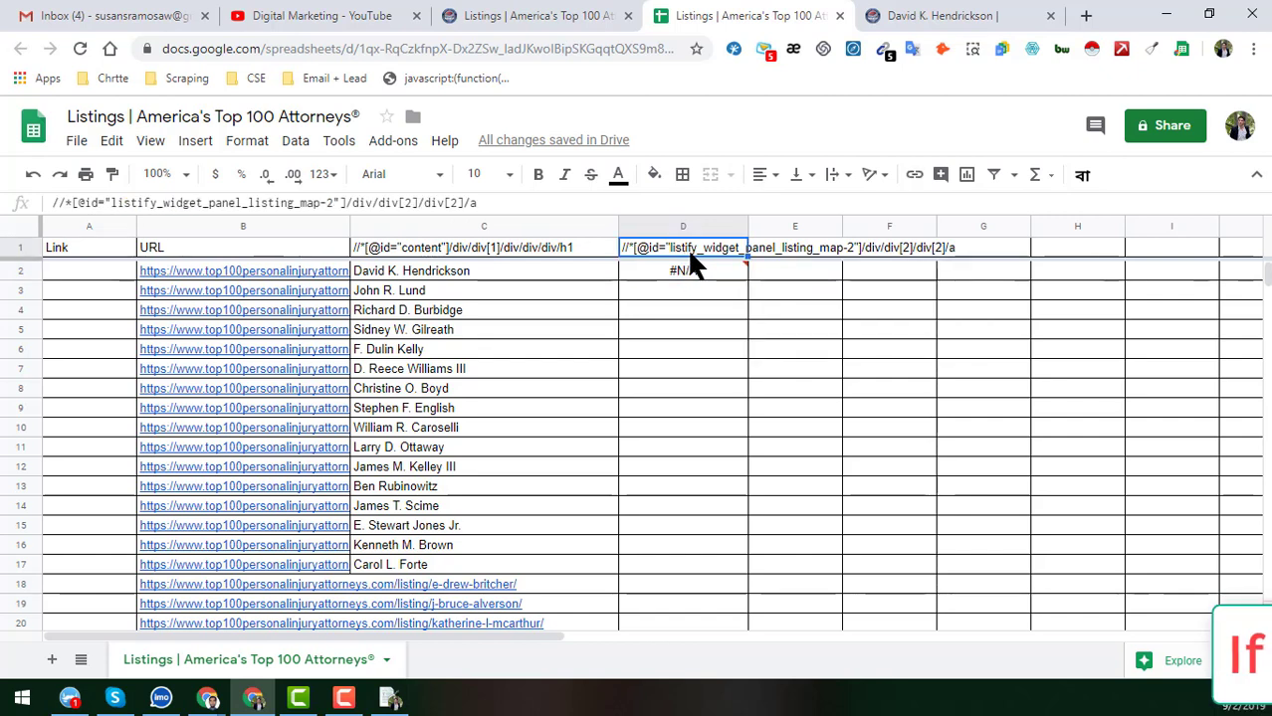
{"action": "double_click", "coordinate": [864, 247]}
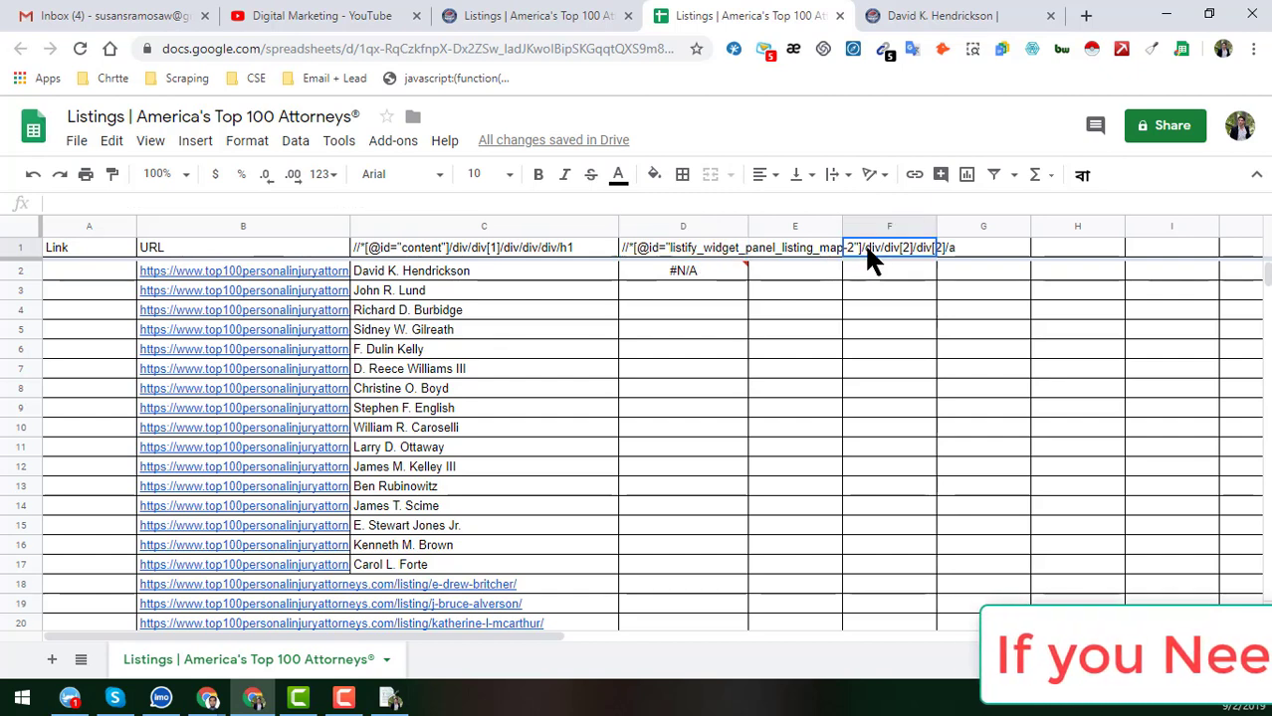
{"action": "left_click", "coordinate": [695, 244]}
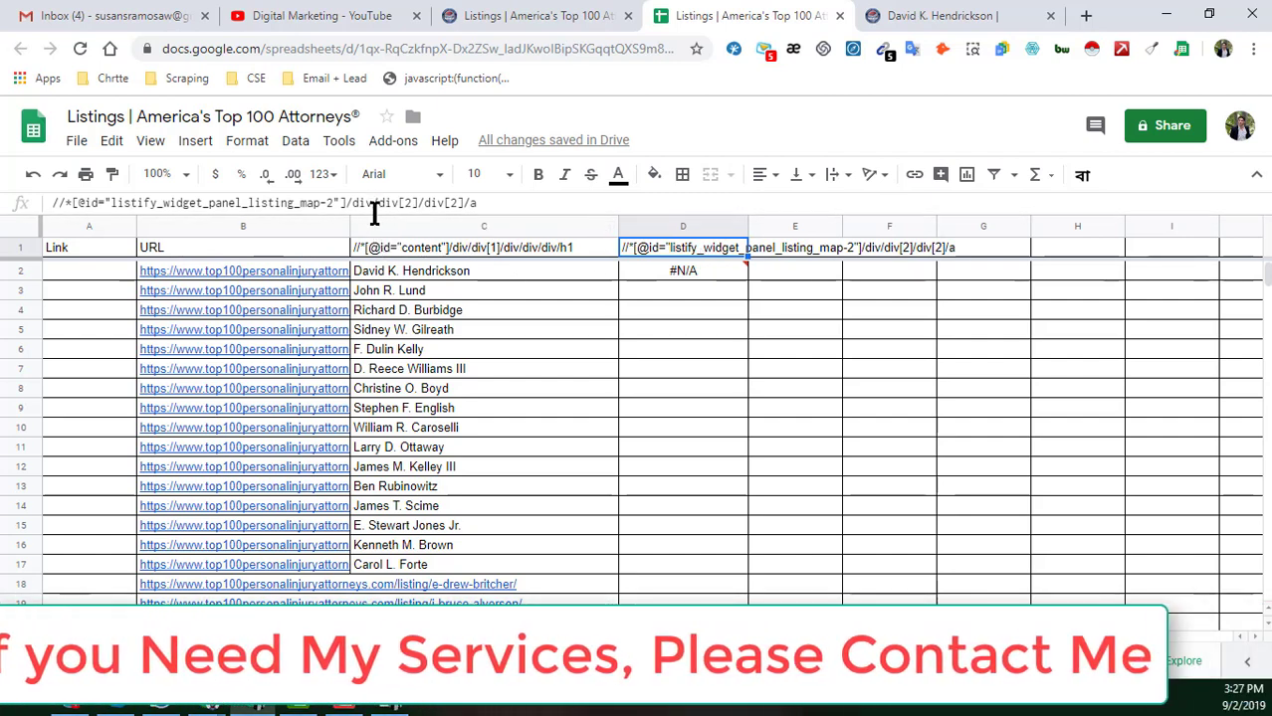
{"action": "left_click_drag", "start_coordinate": [325, 202], "coordinate": [83, 380]}
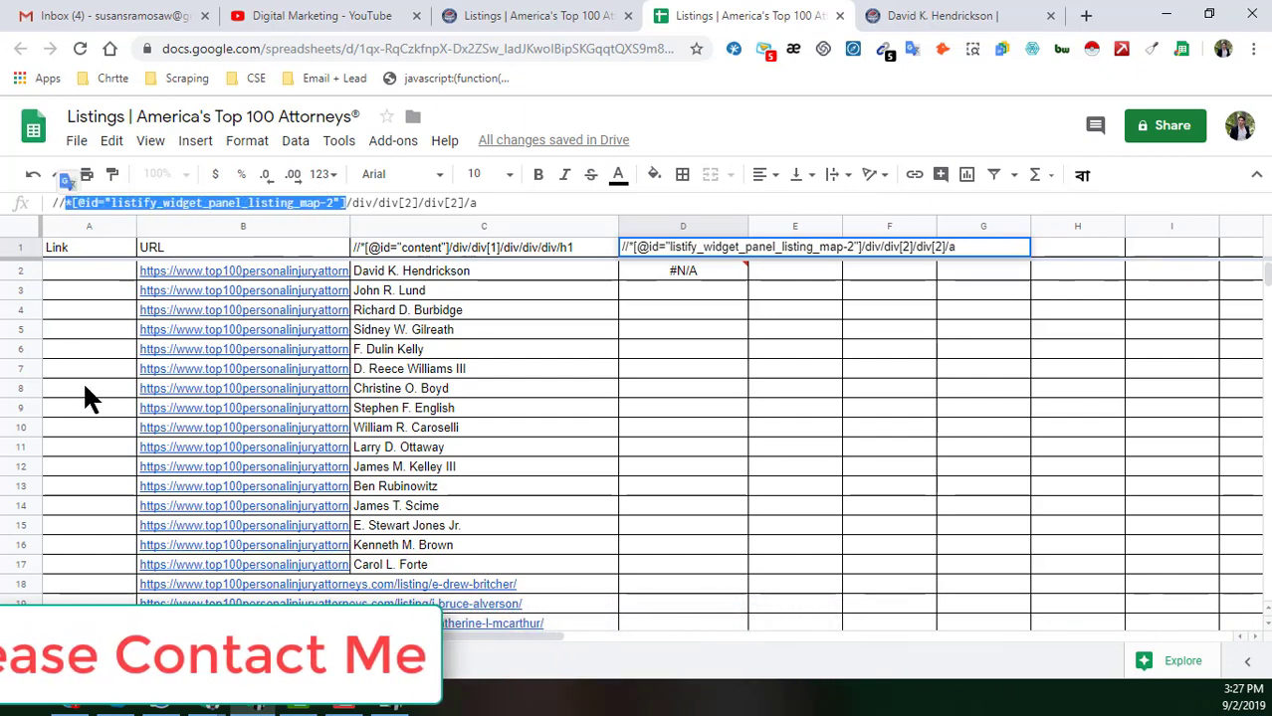
{"action": "key", "text": "BackSpace"}
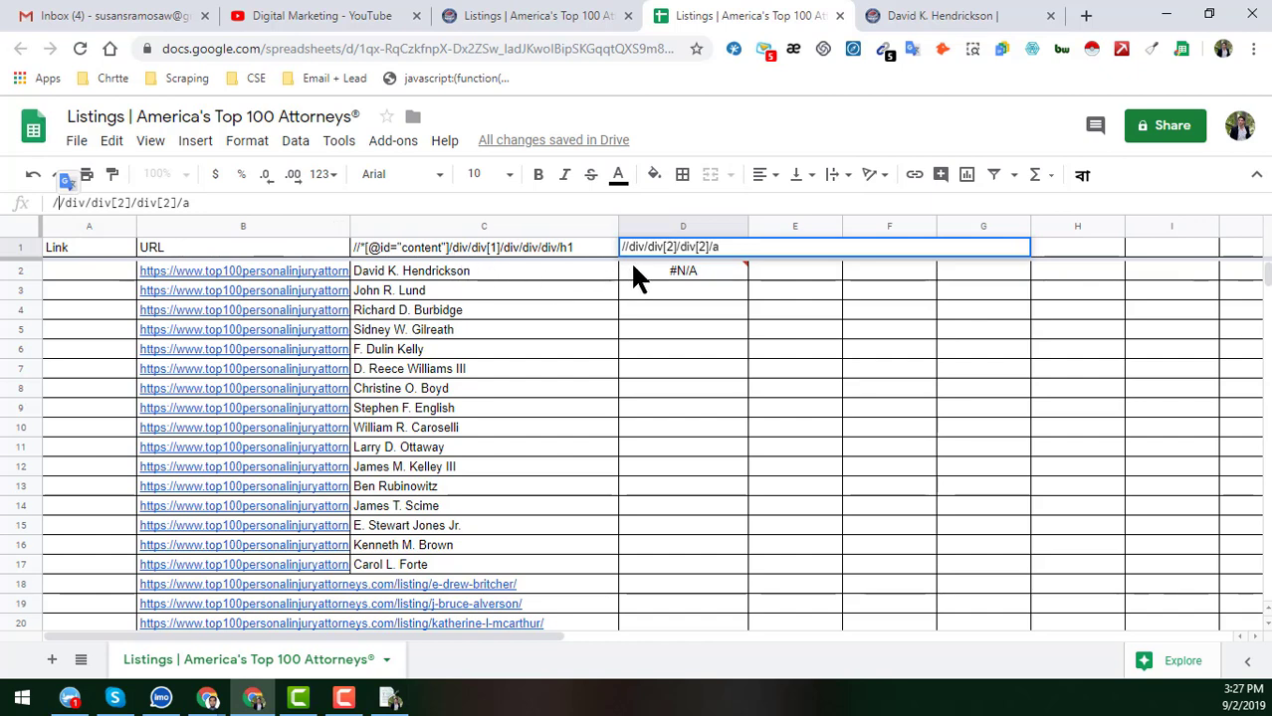
{"action": "key", "text": "Return"}
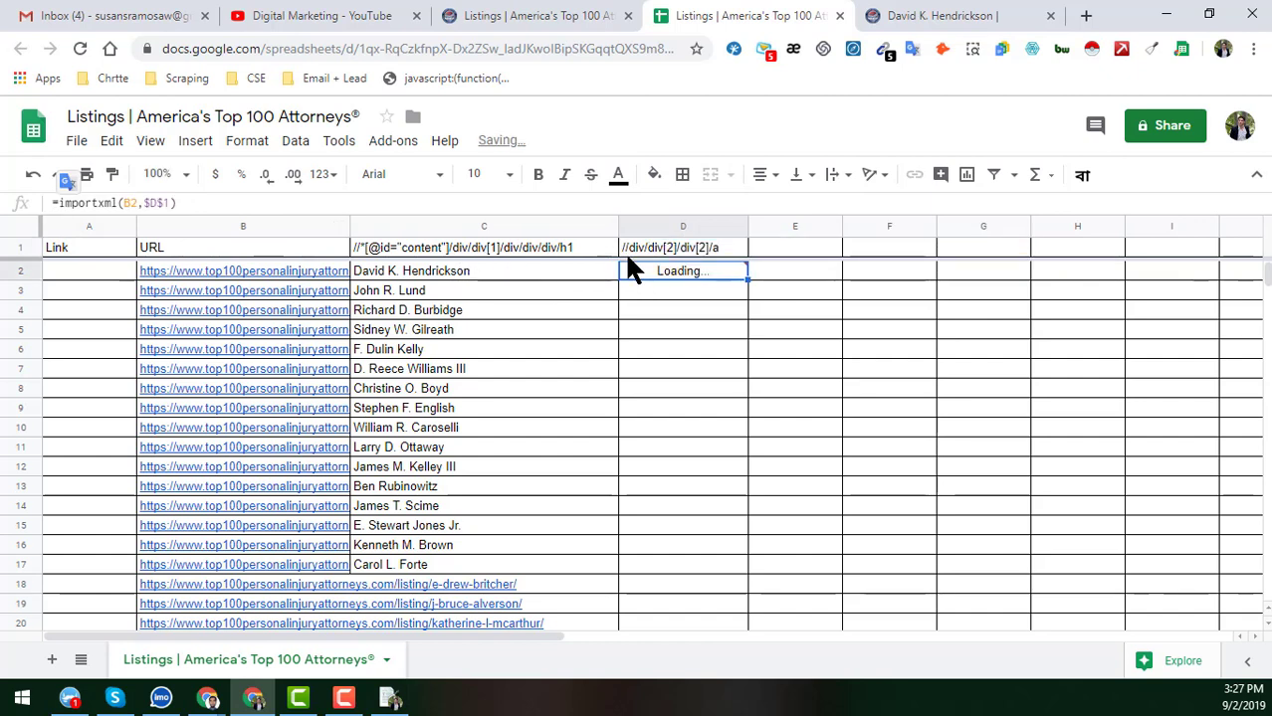
Compare the contents of D2 and D3 to see where the formula and its imported email sit.
{"action": "left_click", "coordinate": [669, 290]}
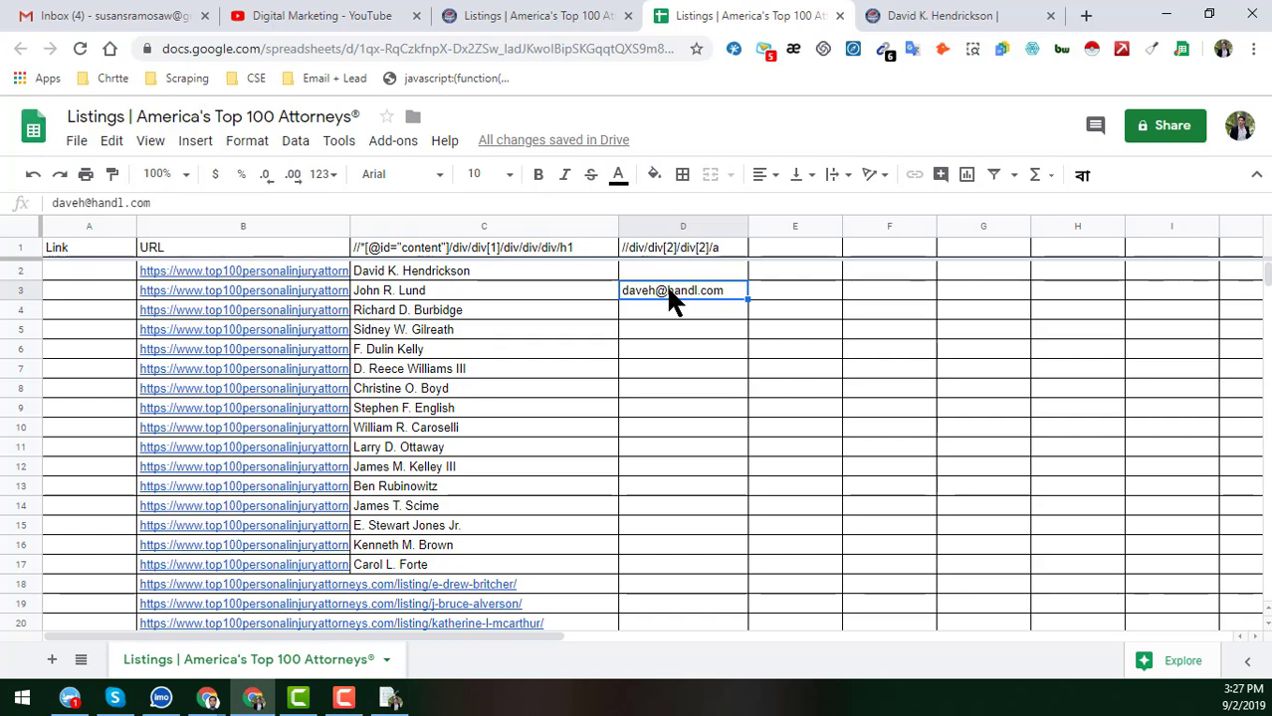
{"action": "left_click", "coordinate": [681, 274]}
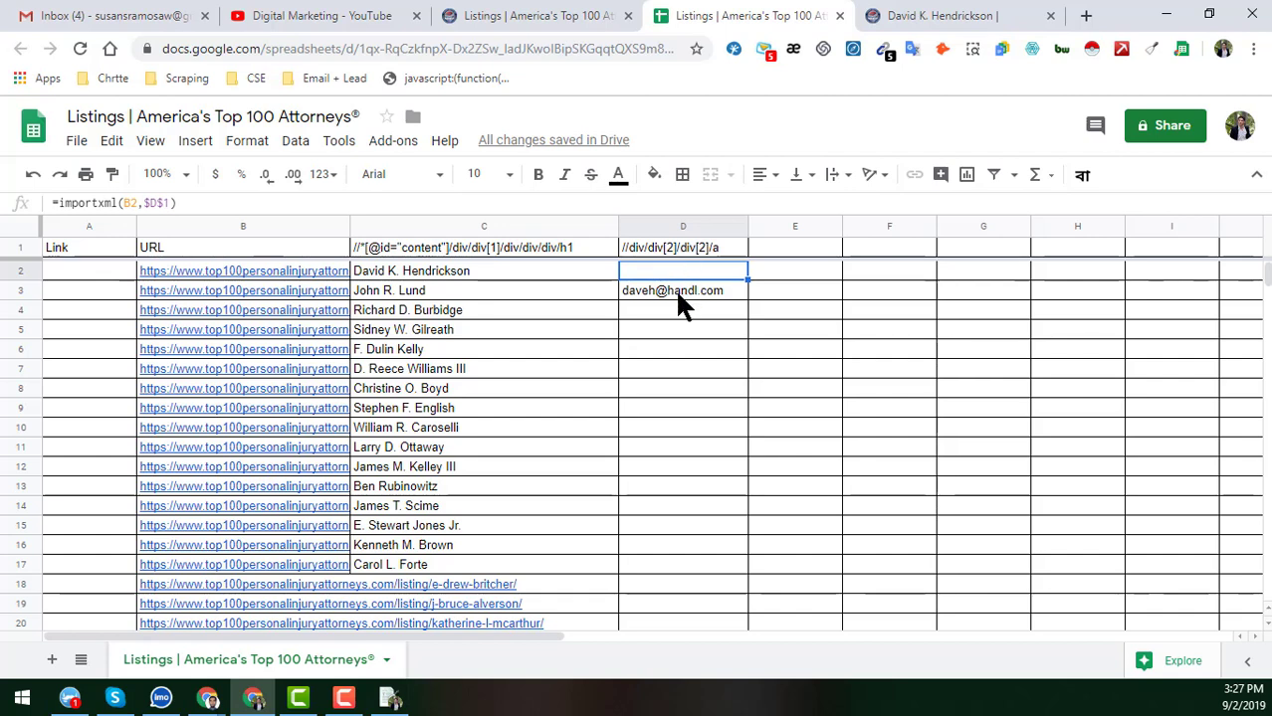
{"action": "left_click", "coordinate": [677, 297]}
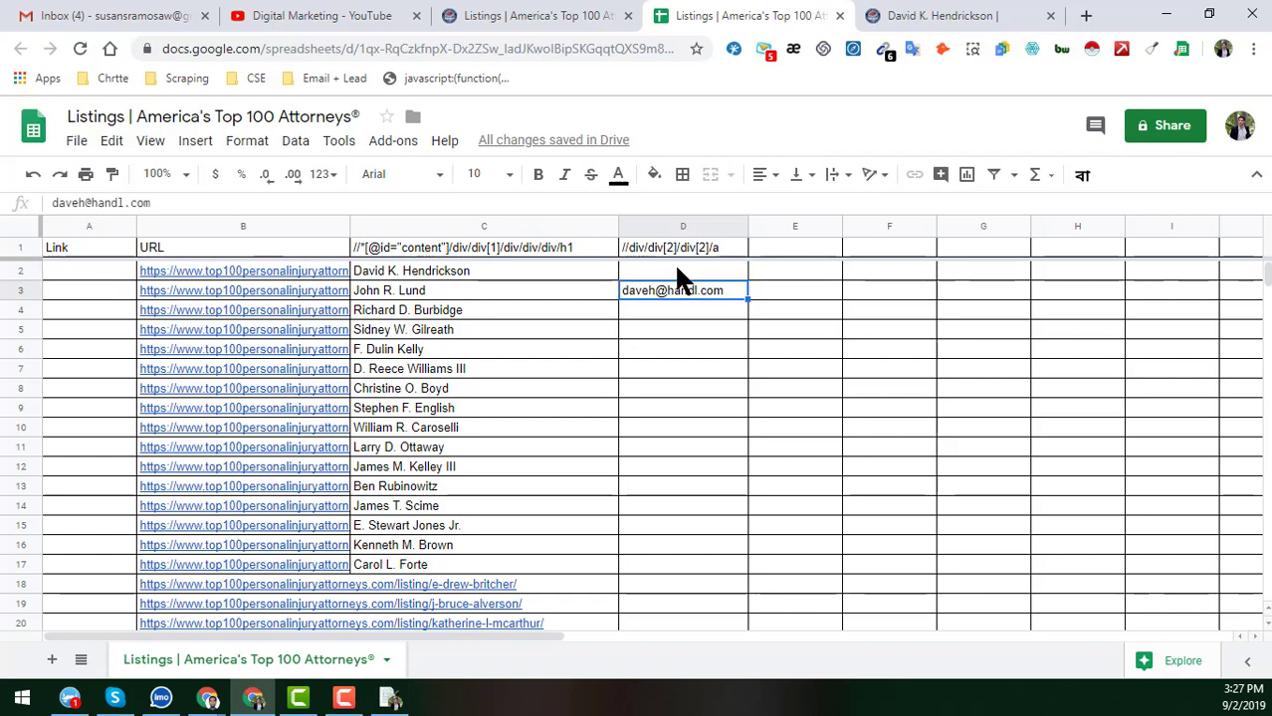
{"action": "left_click", "coordinate": [677, 271]}
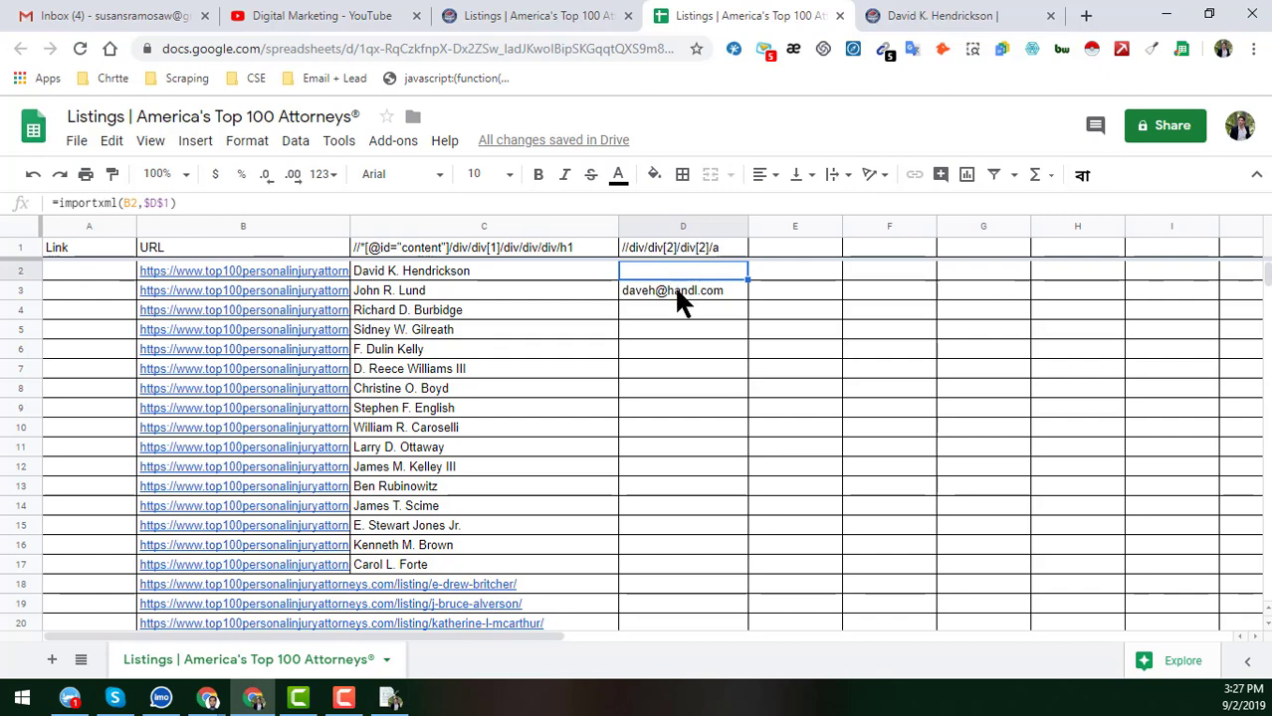
{"action": "left_click", "coordinate": [676, 290]}
{"action": "left_click", "coordinate": [677, 269]}
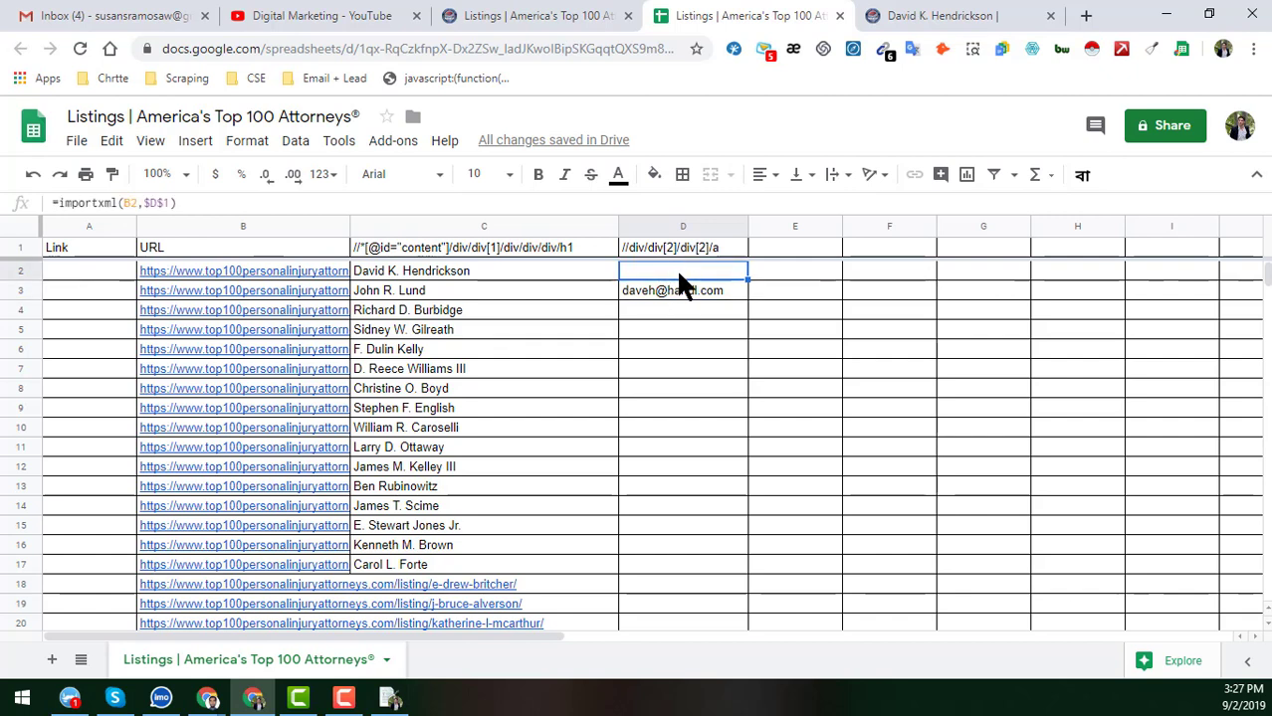
{"action": "left_click", "coordinate": [686, 295]}
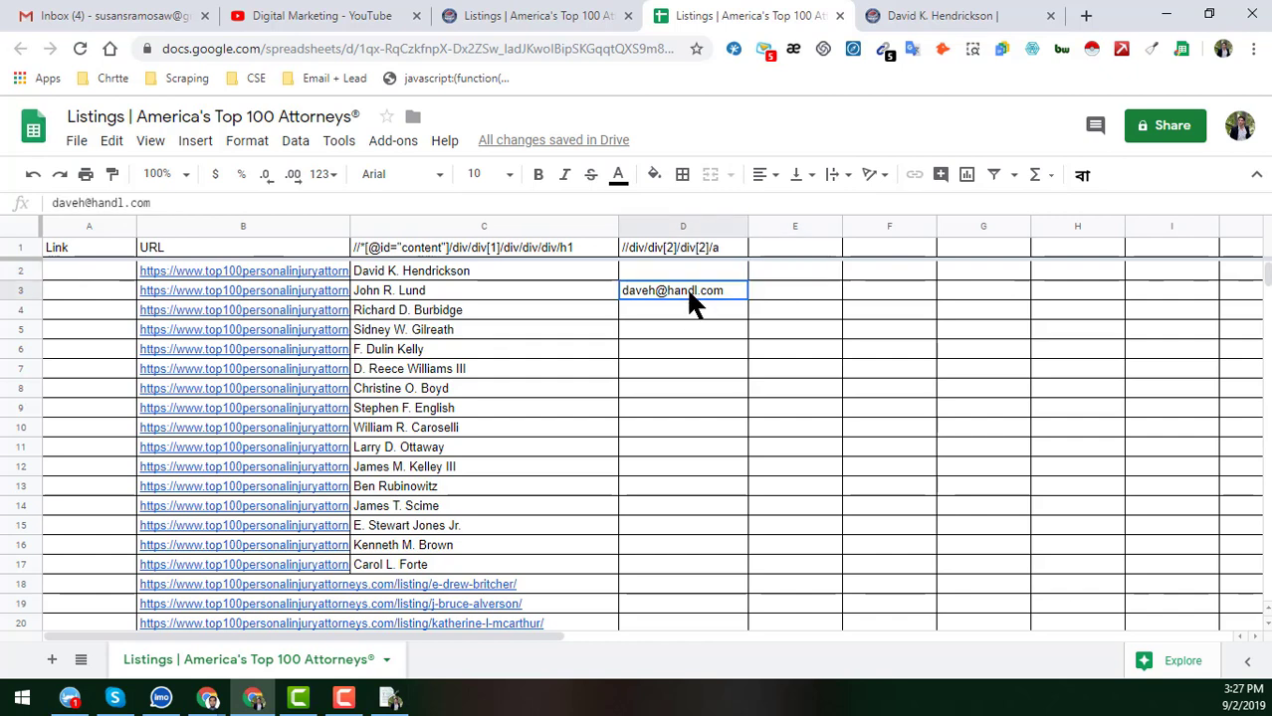
Wrap the import formula in D2 in TRANSPOSE so it reads = transpose( importxml(B2,$D$1)).
{"action": "left_click", "coordinate": [675, 274]}
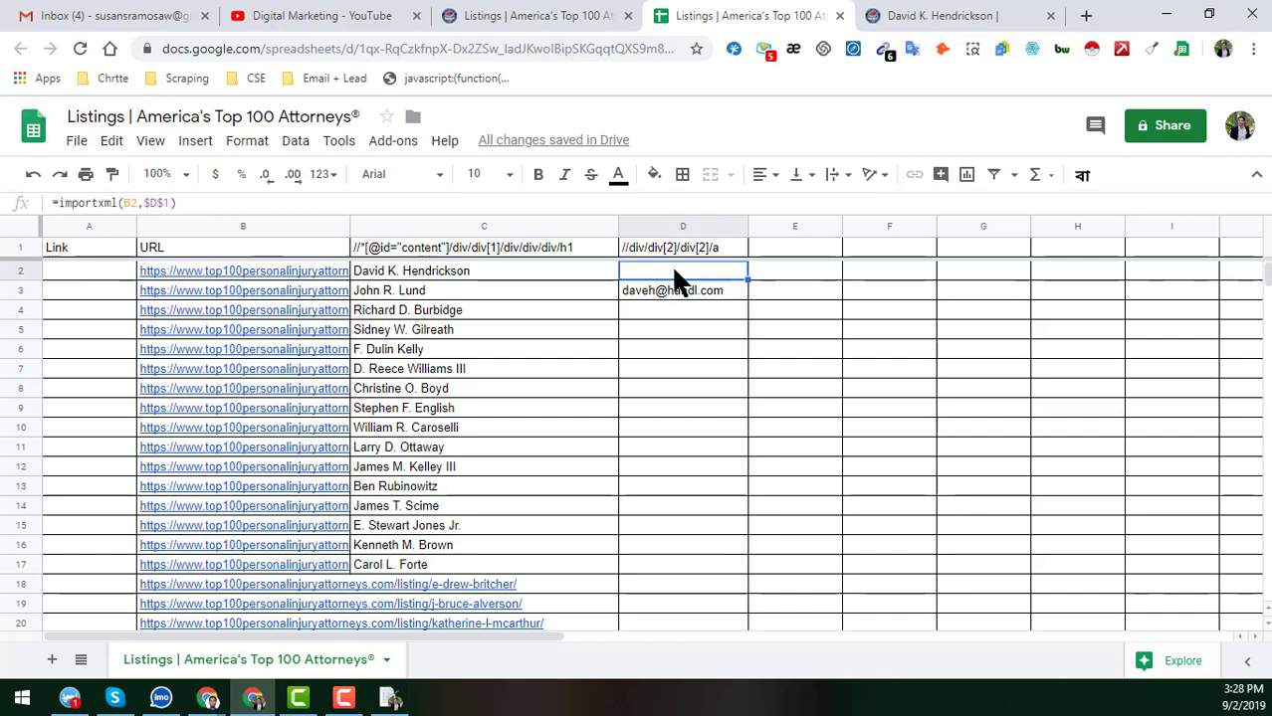
{"action": "left_click", "coordinate": [57, 203]}
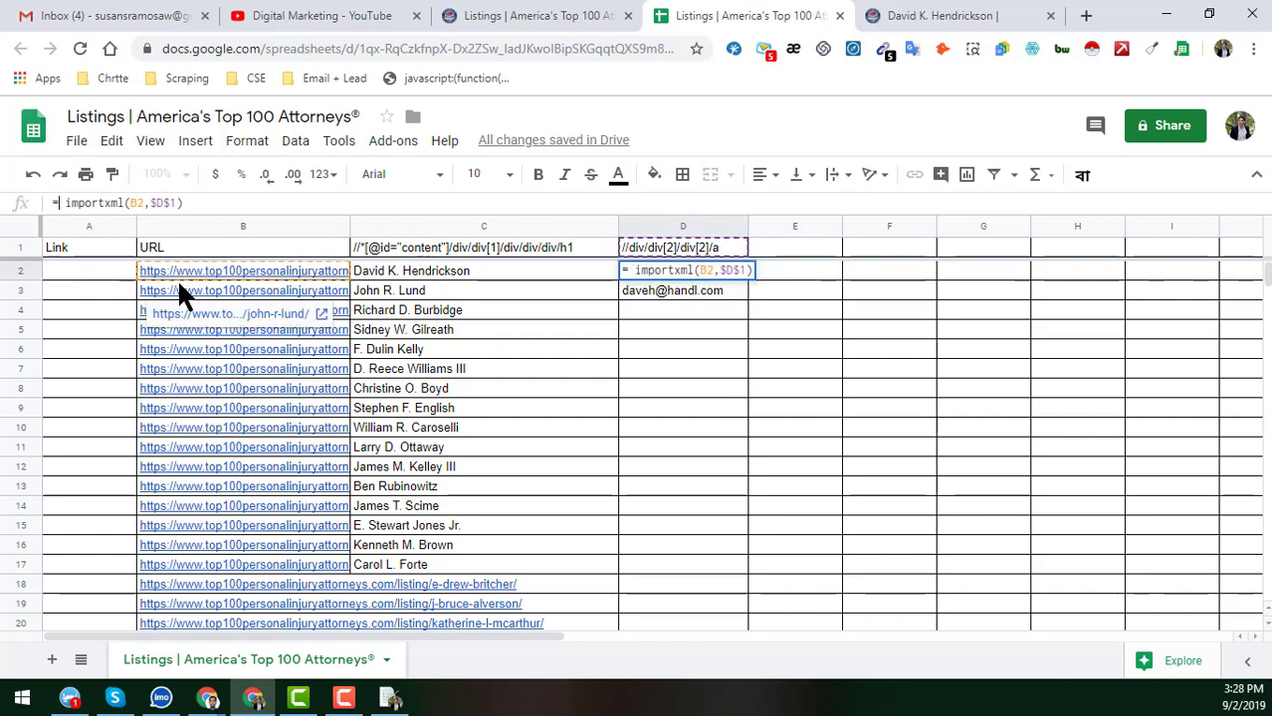
{"action": "type", "text": "tran"}
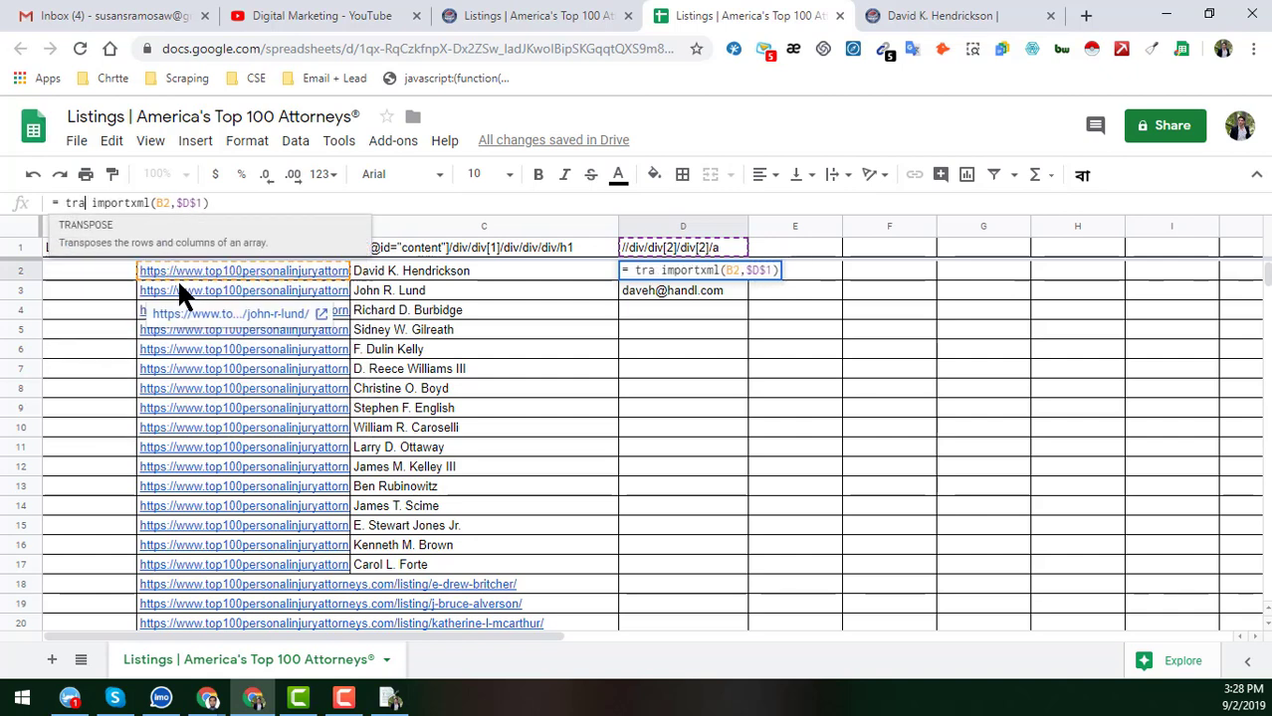
{"action": "type", "text": "s"}
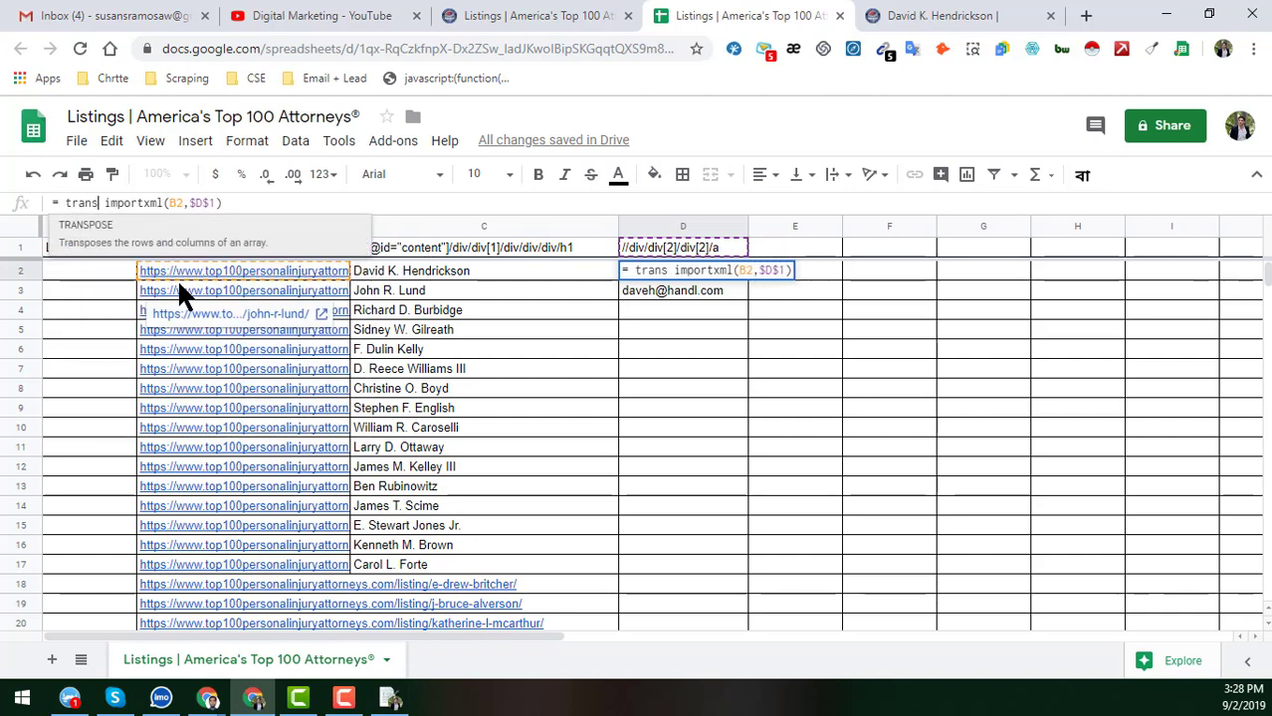
{"action": "type", "text": "pose"}
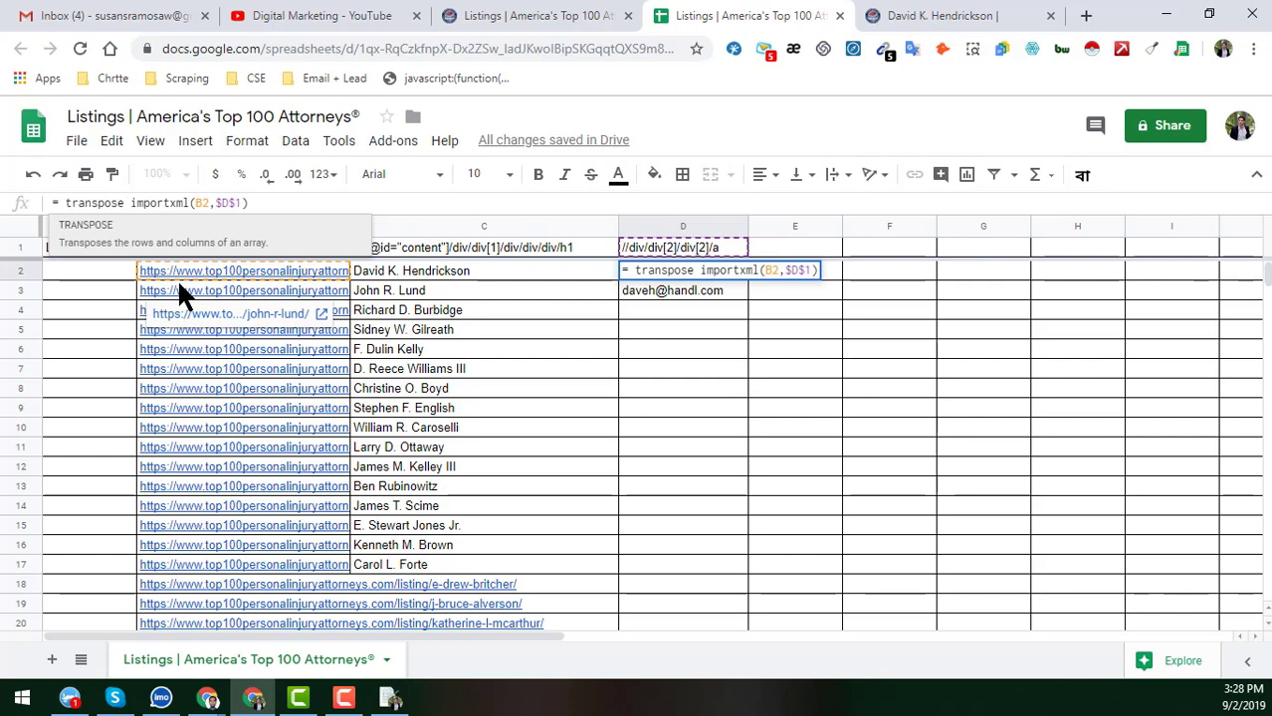
{"action": "type", "text": "("}
{"action": "key", "text": "Delete"}
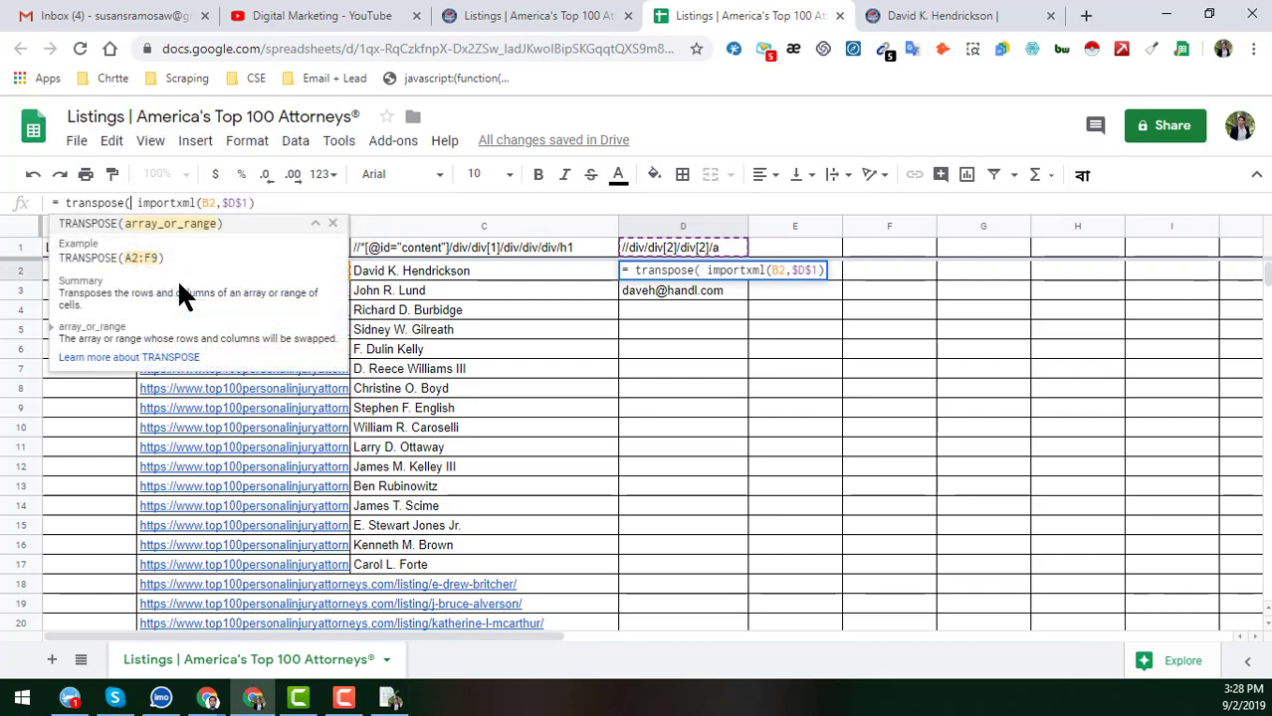
{"action": "key", "text": "End"}
{"action": "type", "text": ")"}
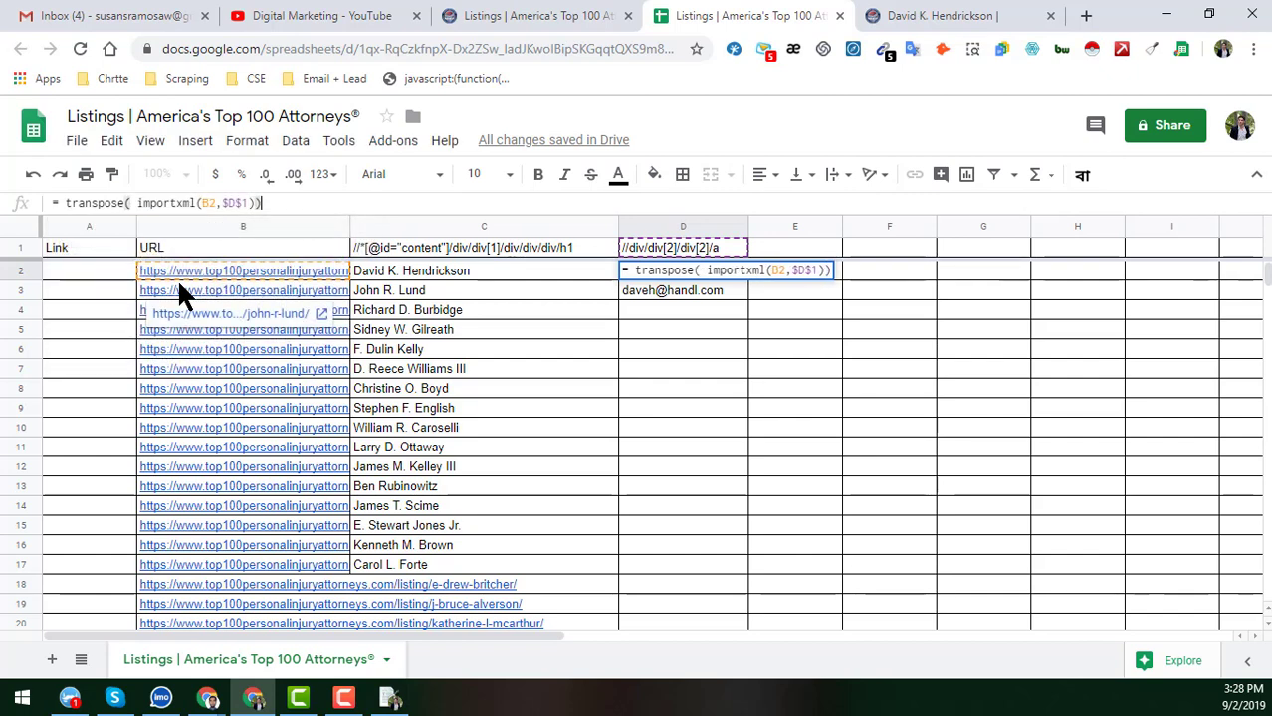
{"action": "key", "text": "Return"}
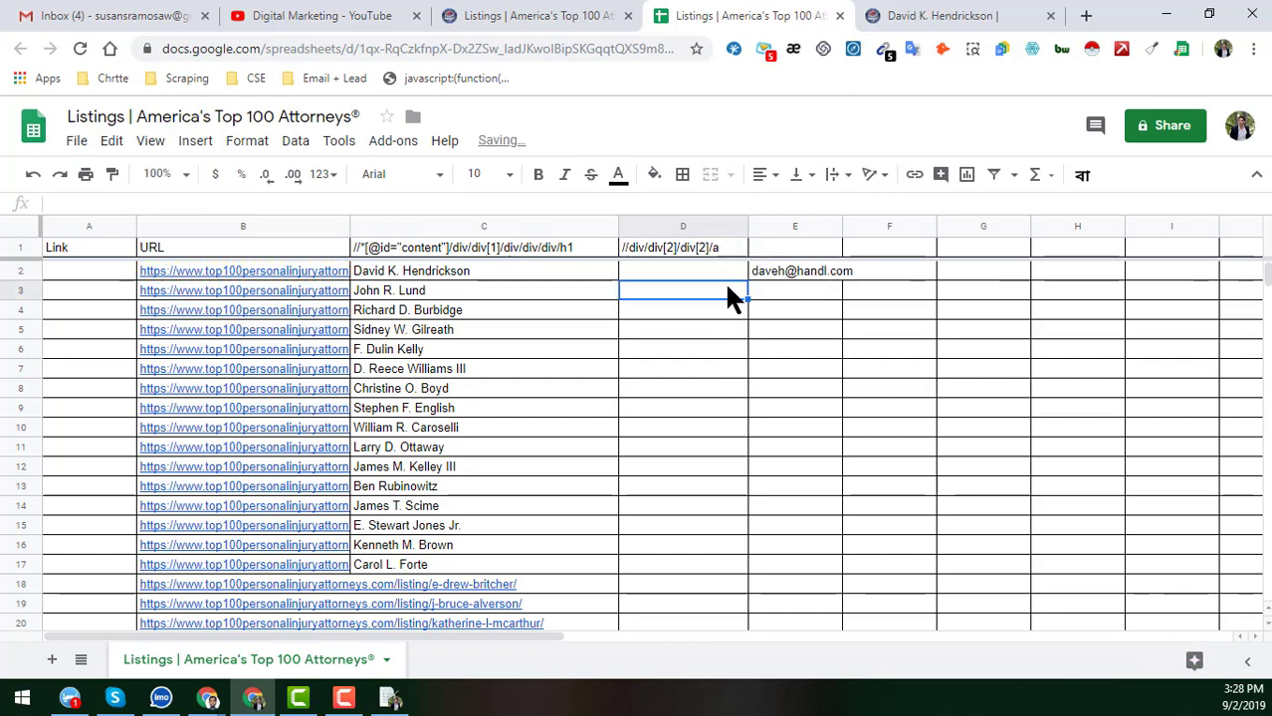
Widen column E to fit the imported email and enter the header Email in E1.
{"action": "left_click", "coordinate": [685, 276]}
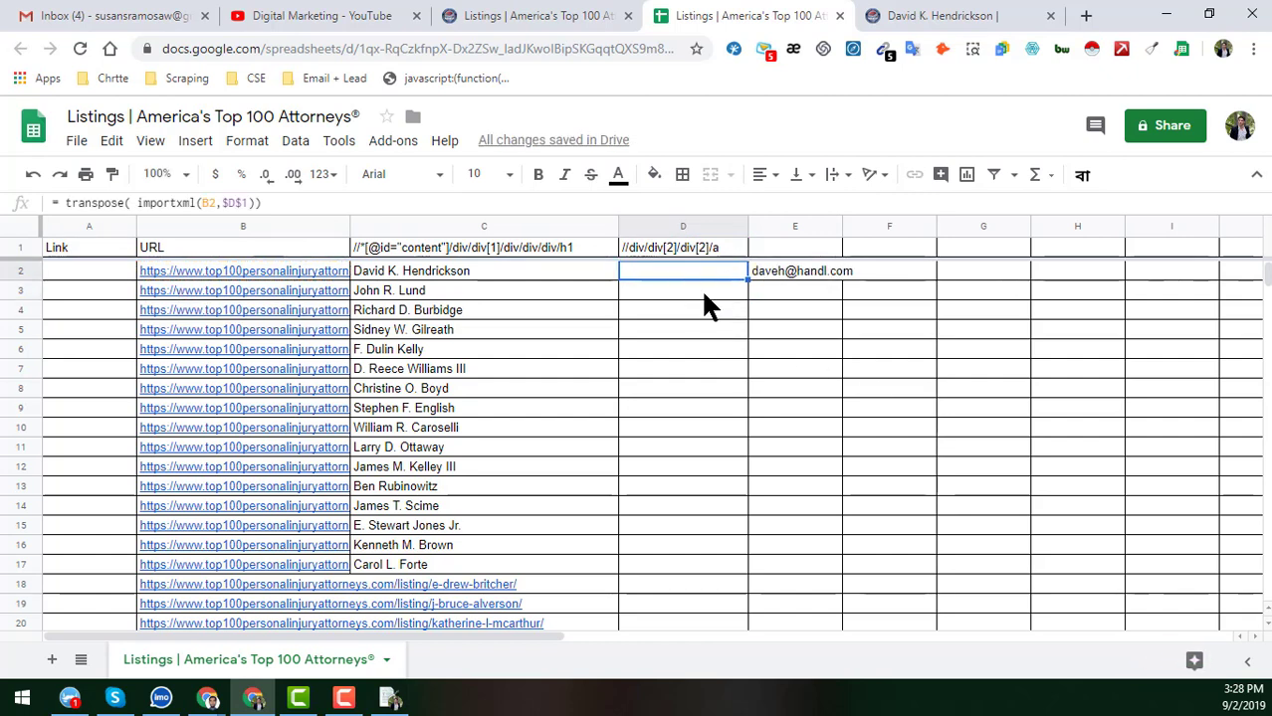
{"action": "left_click", "coordinate": [774, 273]}
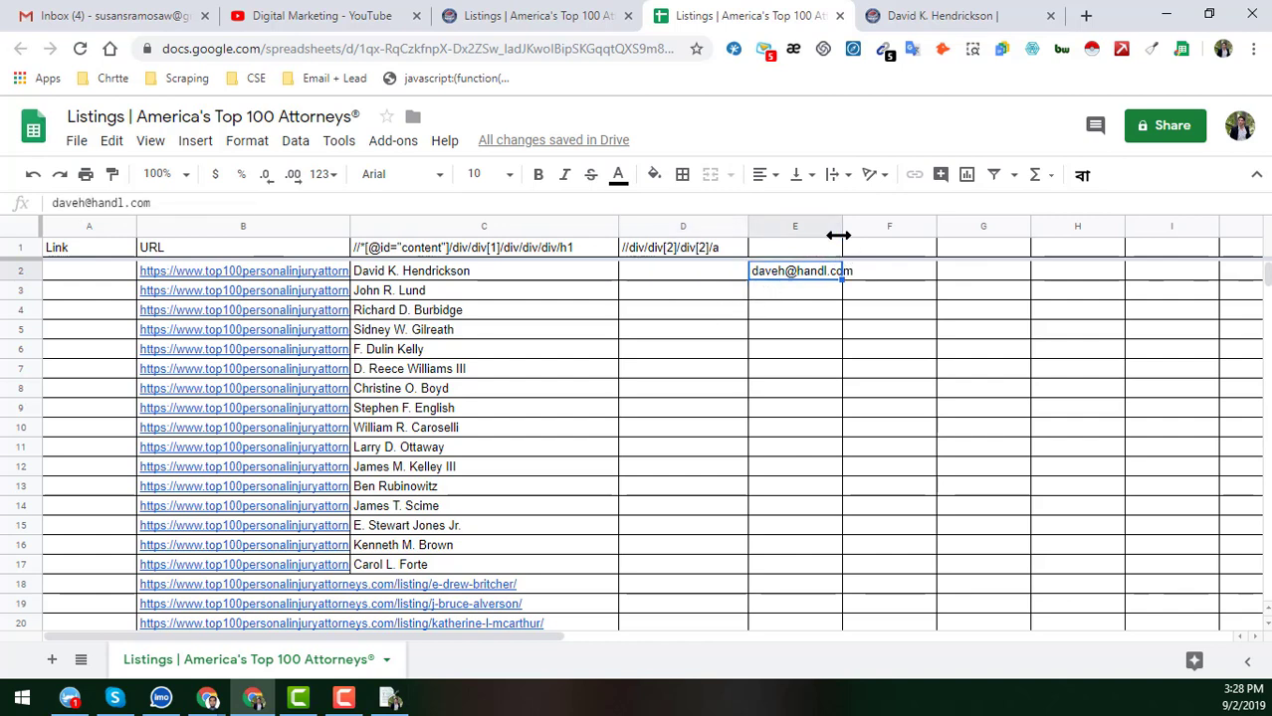
{"action": "left_click_drag", "start_coordinate": [841, 229], "coordinate": [893, 229]}
{"action": "left_click", "coordinate": [809, 247]}
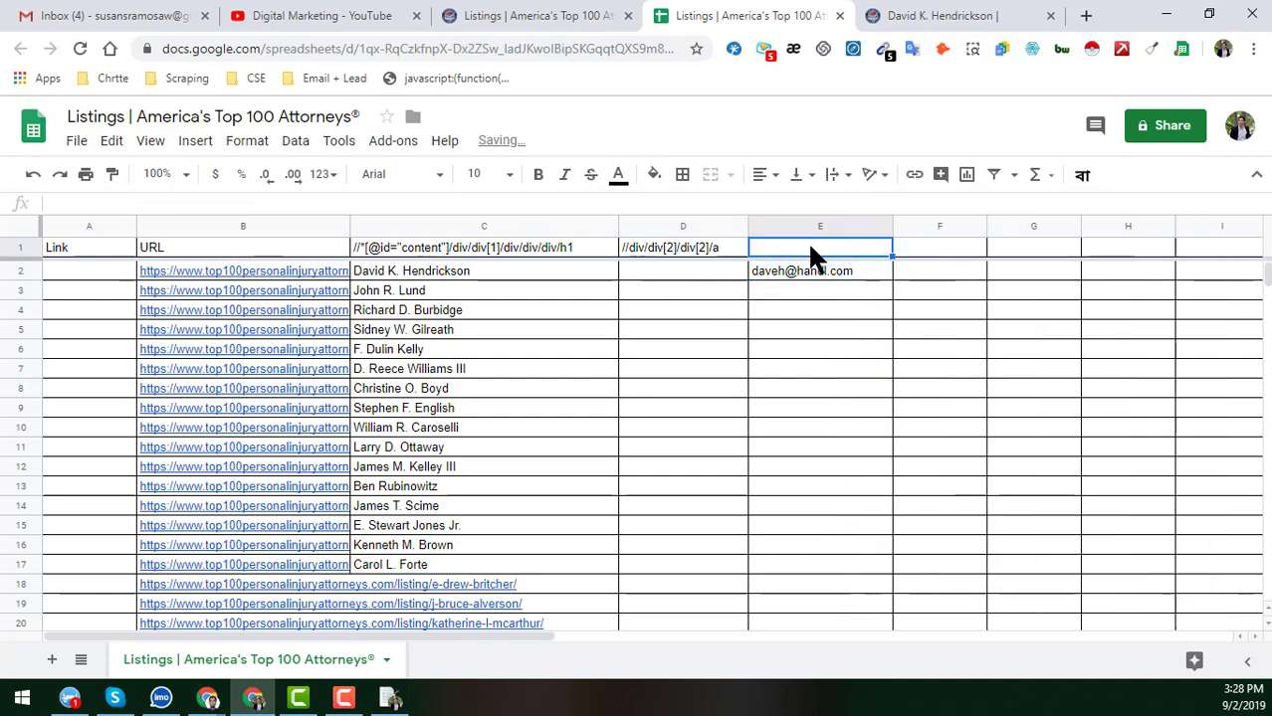
{"action": "type", "text": "Email"}
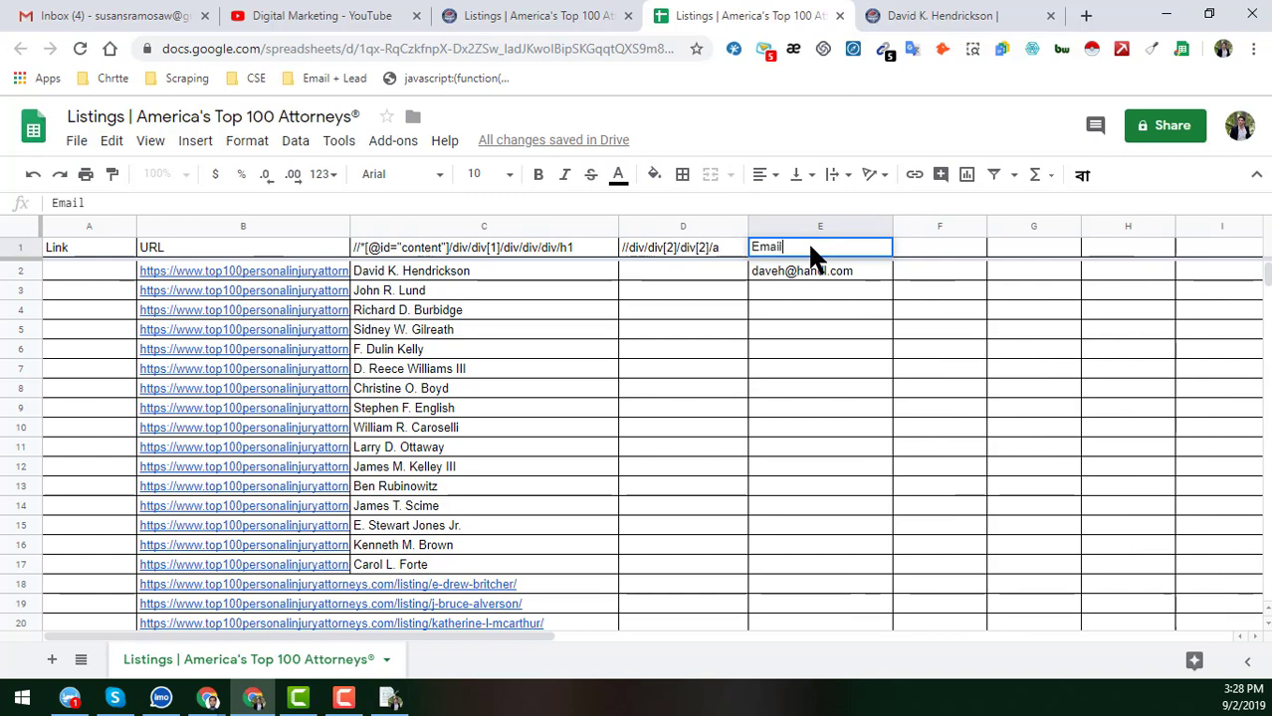
{"action": "key", "text": "Return"}
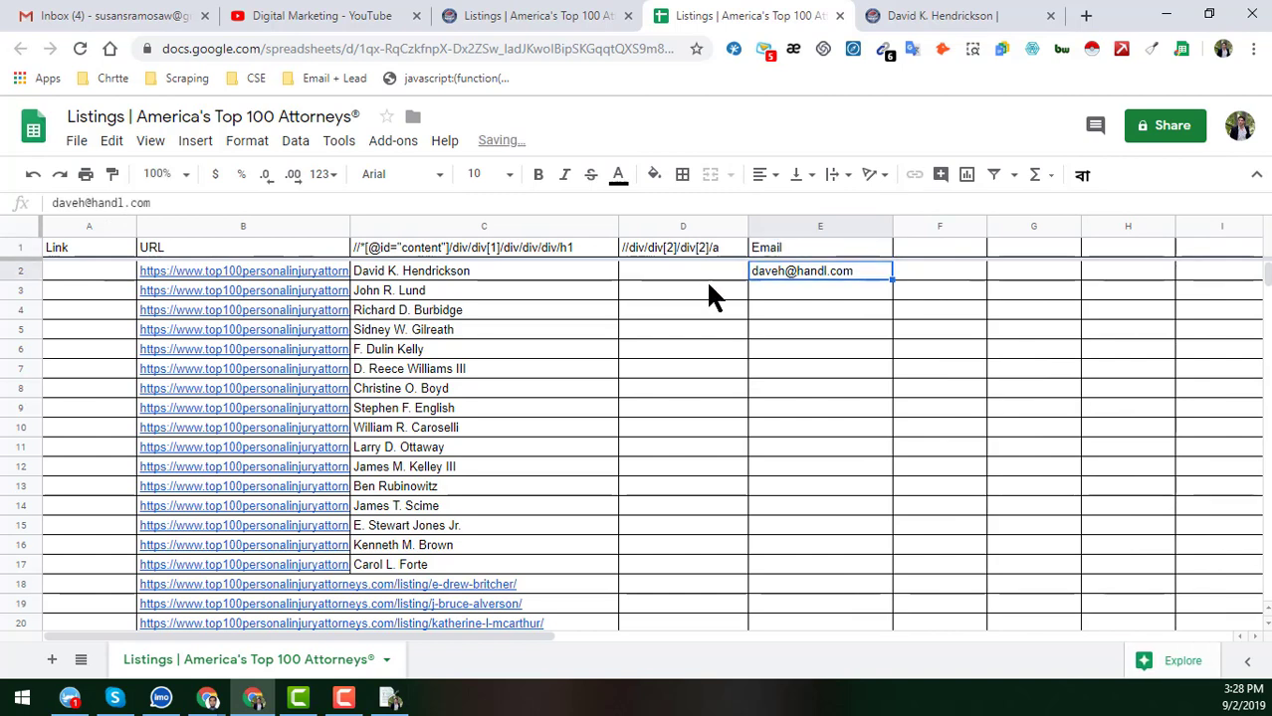
Fill the TRANSPOSE formula from D2 down to D17 and review the imported emails in column E.
{"action": "left_click", "coordinate": [693, 272]}
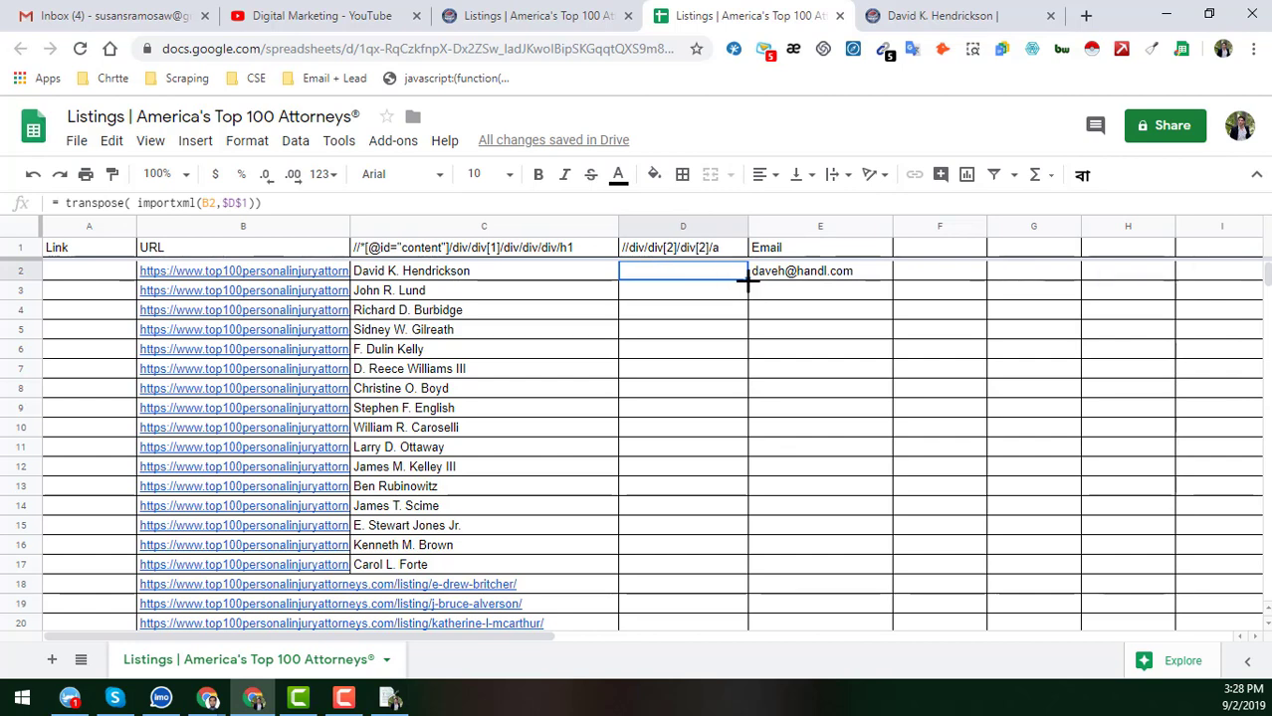
{"action": "left_click_drag", "start_coordinate": [748, 280], "coordinate": [739, 559]}
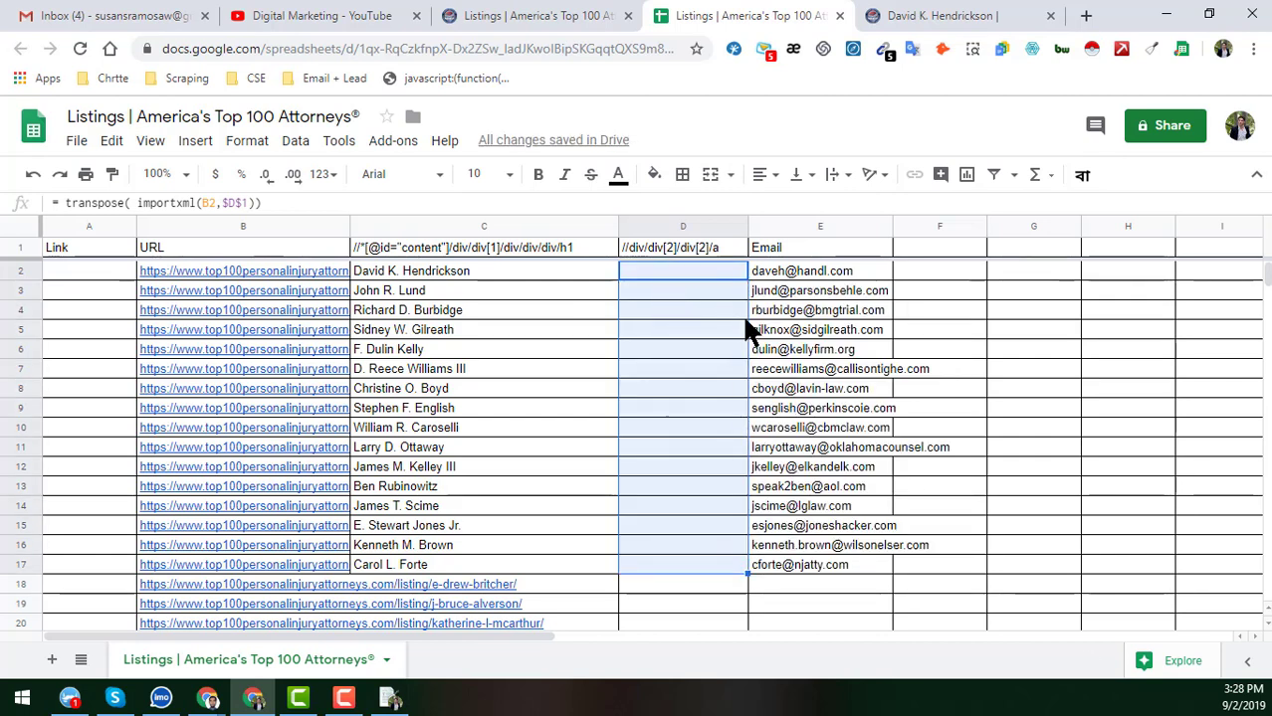
{"action": "scroll", "coordinate": [803, 432], "scroll_direction": "down", "scroll_amount": 3}
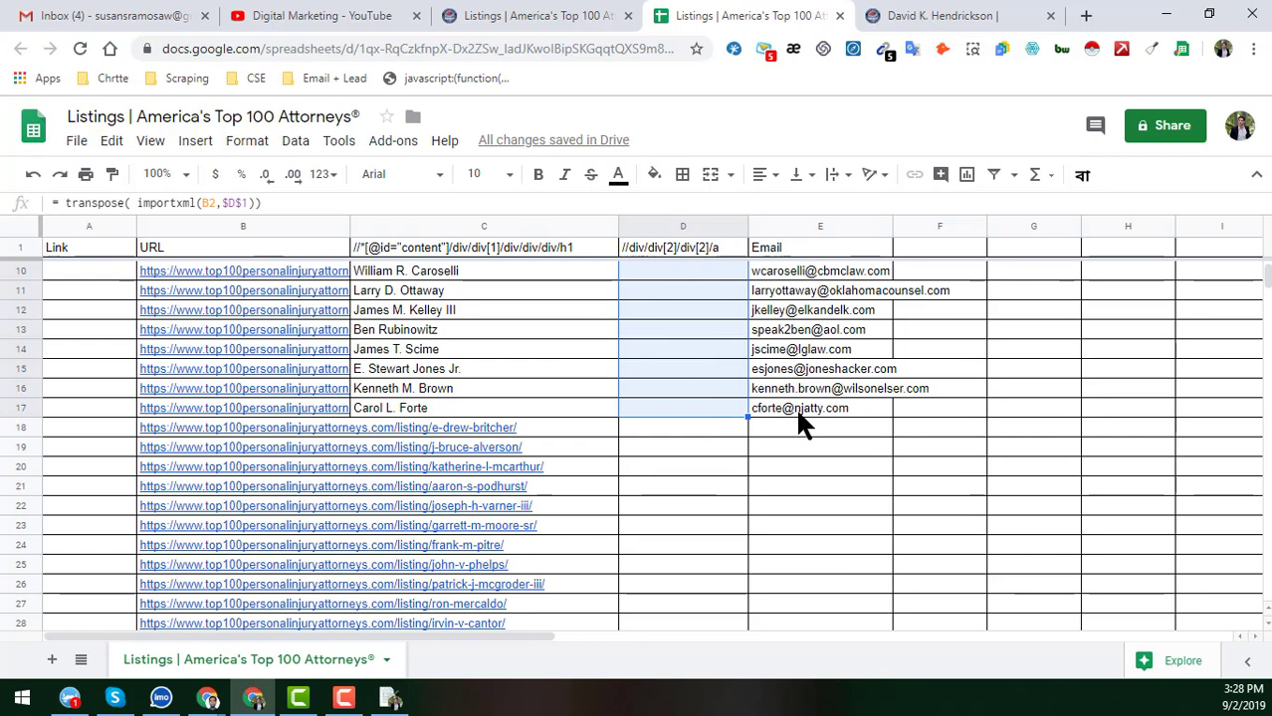
{"action": "left_click", "coordinate": [798, 412]}
{"action": "scroll", "coordinate": [799, 417], "scroll_direction": "up", "scroll_amount": 3}
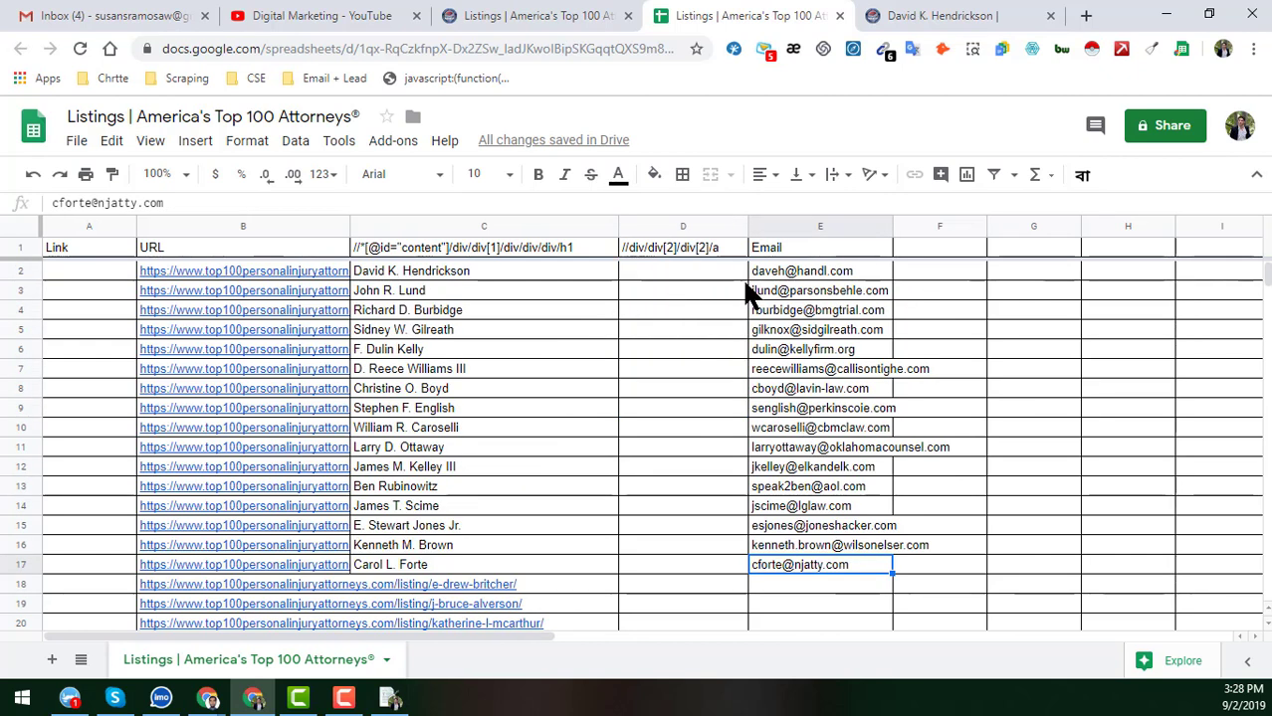
{"action": "left_click", "coordinate": [775, 278]}
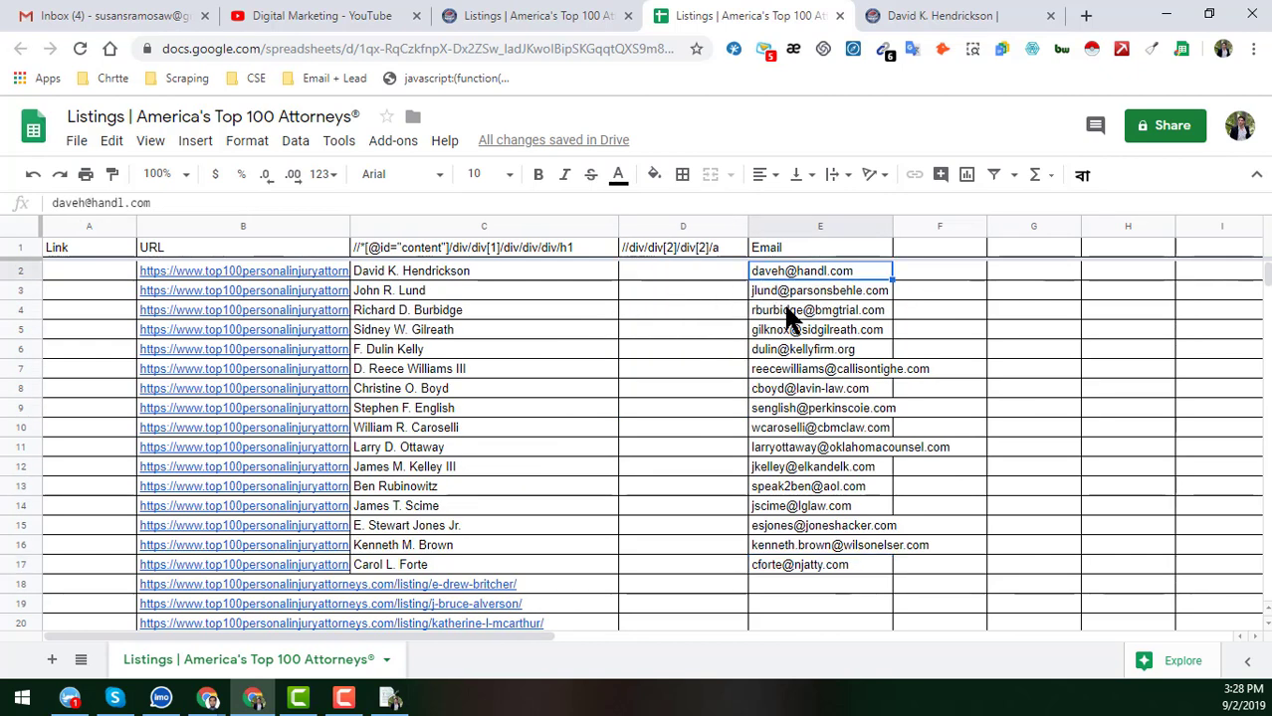
{"action": "scroll", "coordinate": [821, 372], "scroll_direction": "down", "scroll_amount": 3}
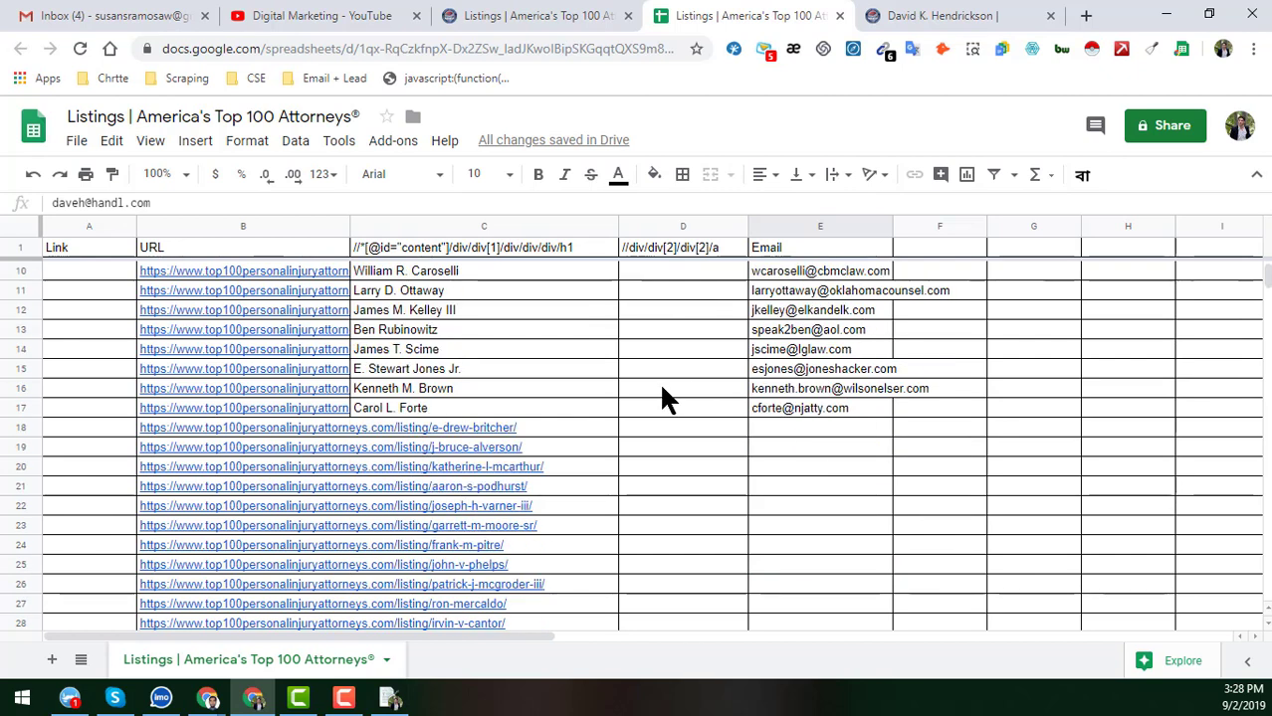
Check the name formula in C17 and the remaining profile URLs in column B, and view the attorney cards on the source listings page.
{"action": "left_click", "coordinate": [556, 399]}
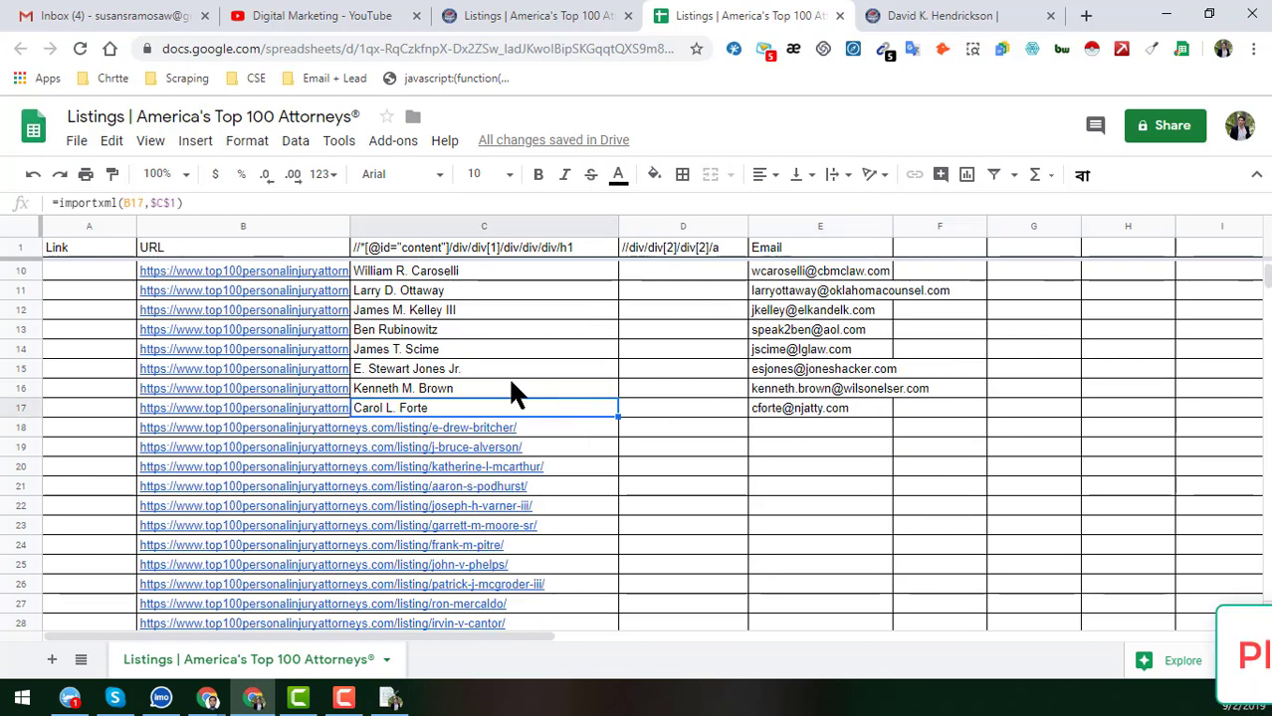
{"action": "scroll", "coordinate": [289, 376], "scroll_direction": "down", "scroll_amount": 12}
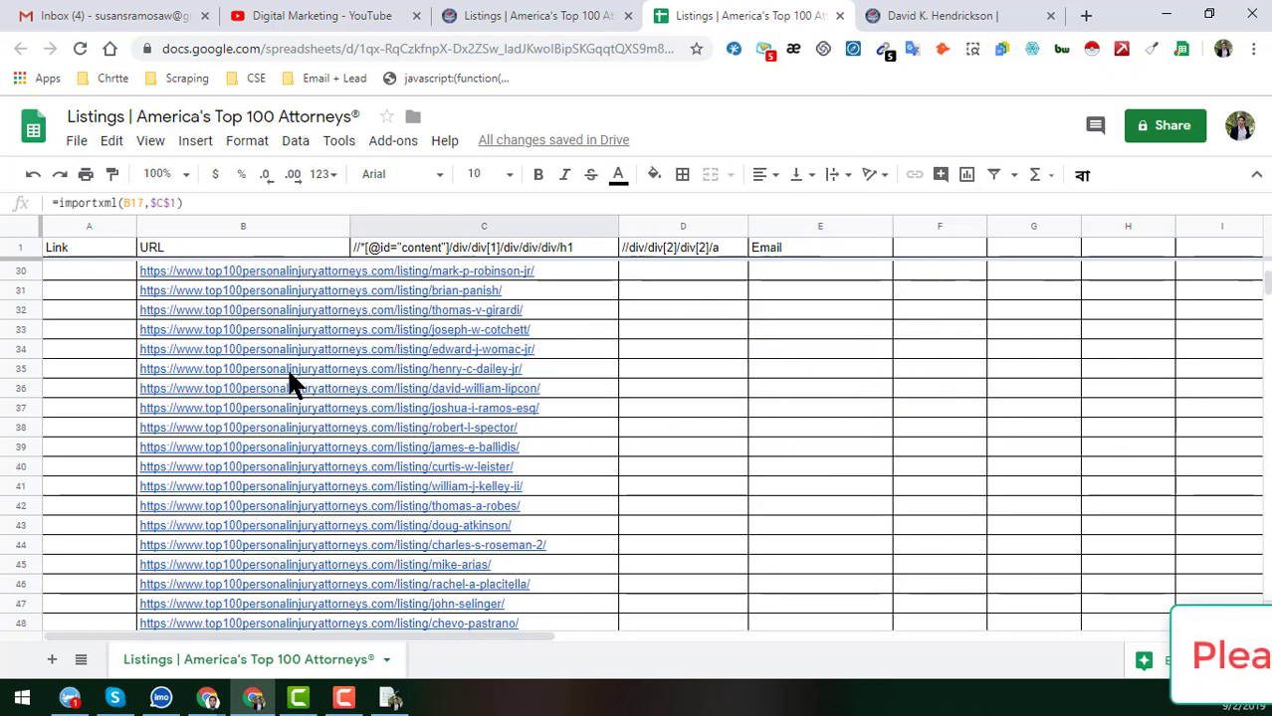
{"action": "scroll", "coordinate": [289, 385], "scroll_direction": "down", "scroll_amount": 3}
{"action": "left_click", "coordinate": [557, 15]}
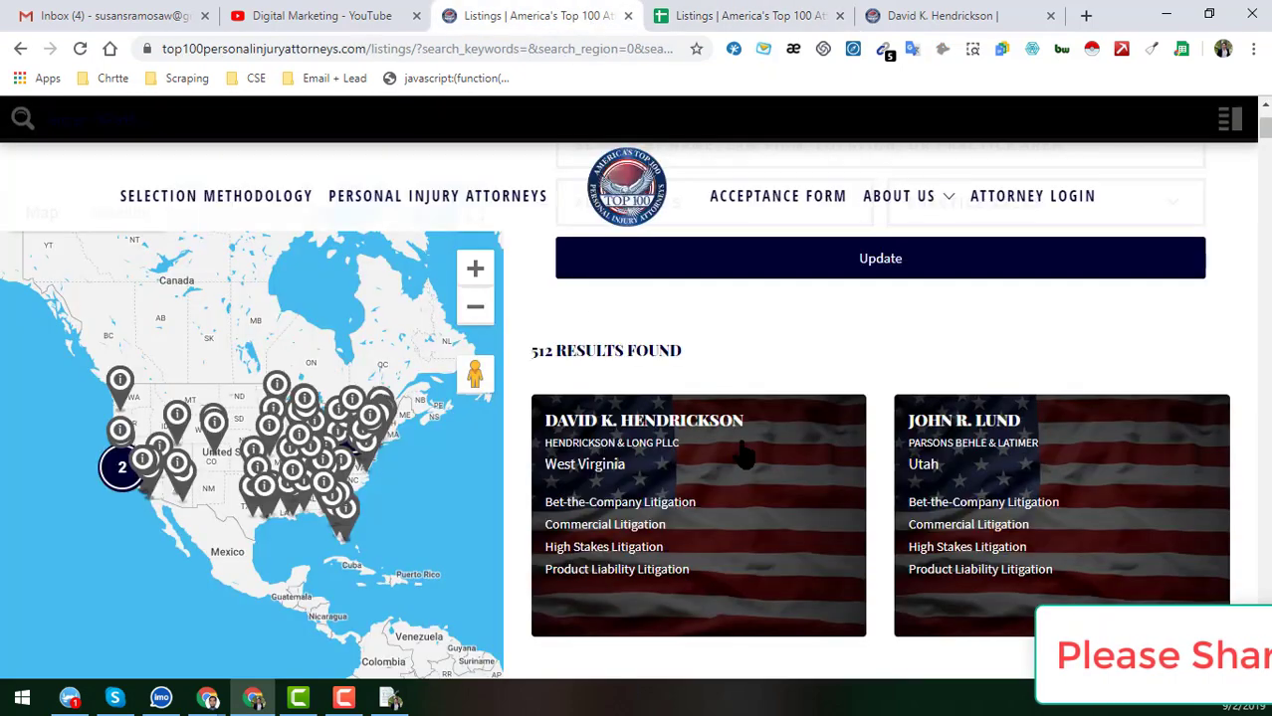
{"action": "scroll", "coordinate": [690, 388], "scroll_direction": "down", "scroll_amount": 2}
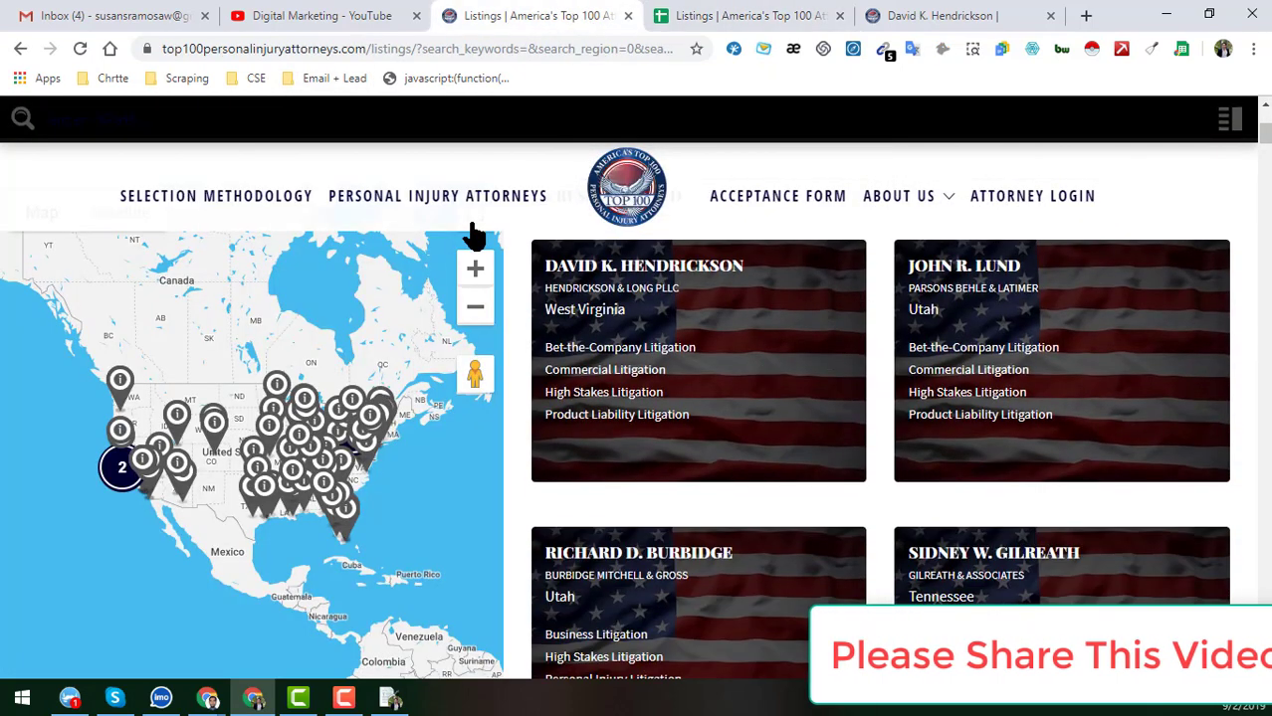
Look through the attorney cards on the listings page as far as the New Jersey entries.
{"action": "scroll", "coordinate": [738, 306], "scroll_direction": "down", "scroll_amount": 6}
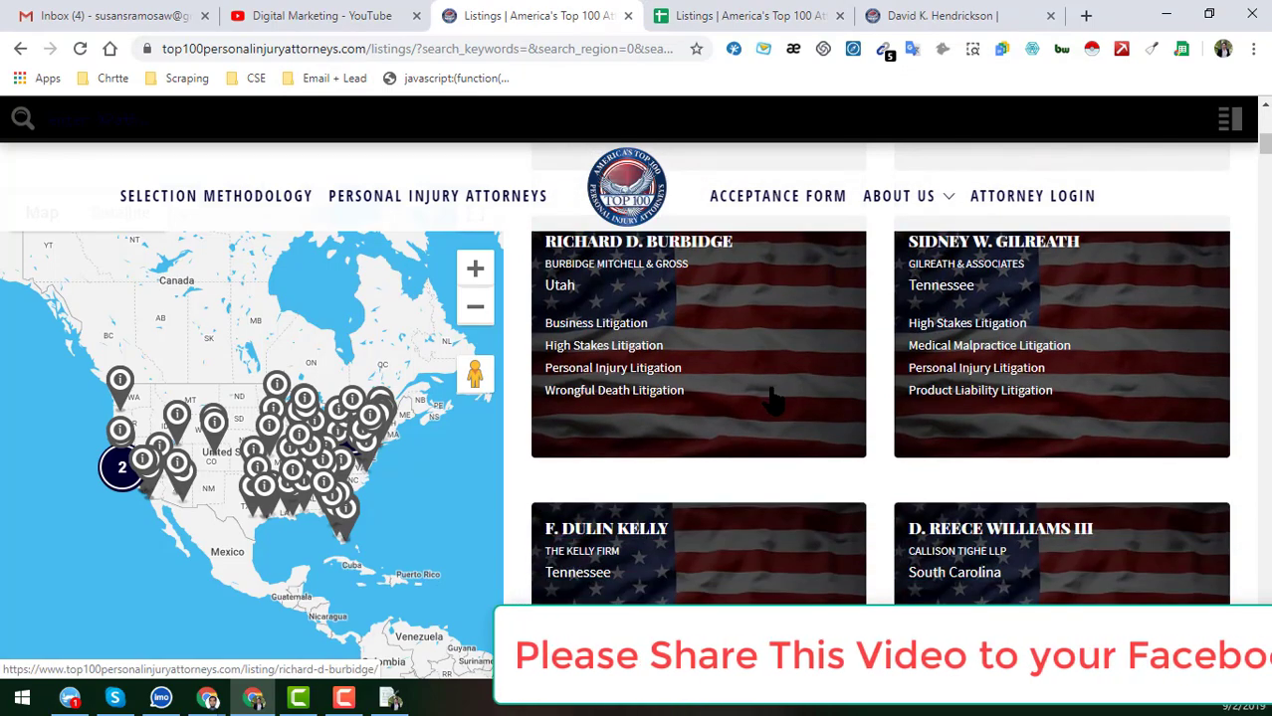
{"action": "scroll", "coordinate": [774, 403], "scroll_direction": "down", "scroll_amount": 10}
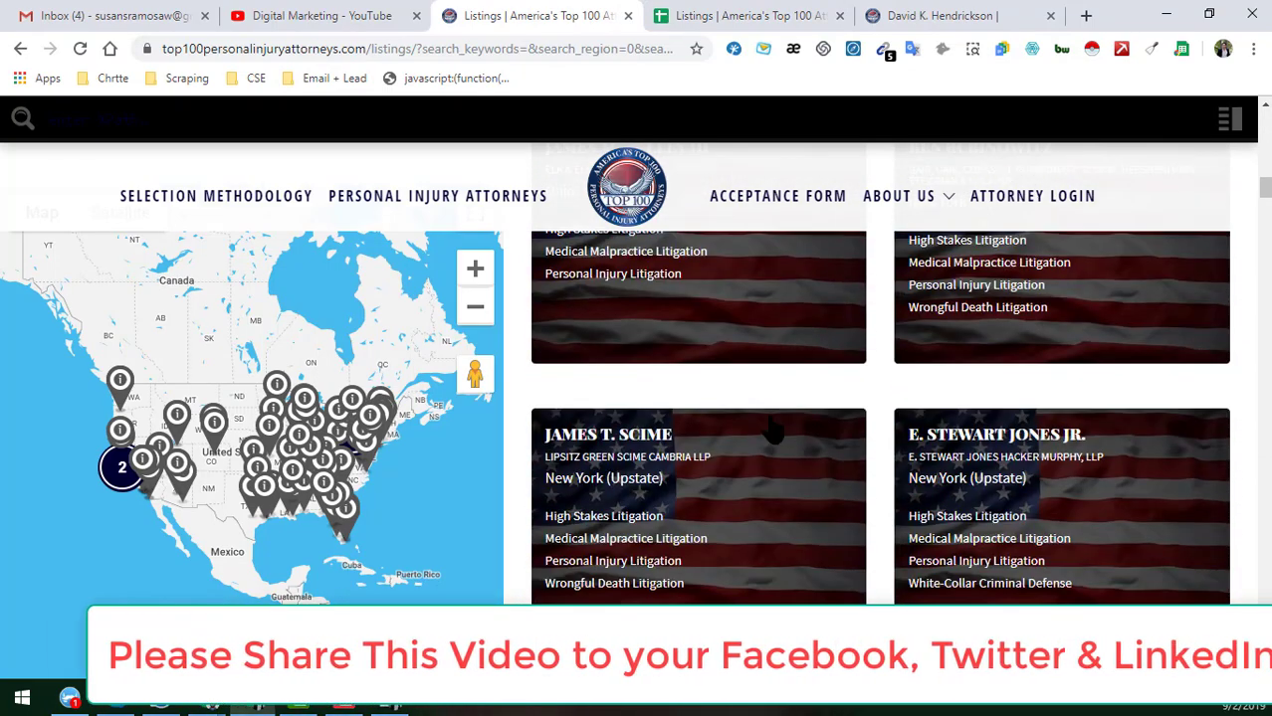
{"action": "scroll", "coordinate": [774, 463], "scroll_direction": "down", "scroll_amount": 5}
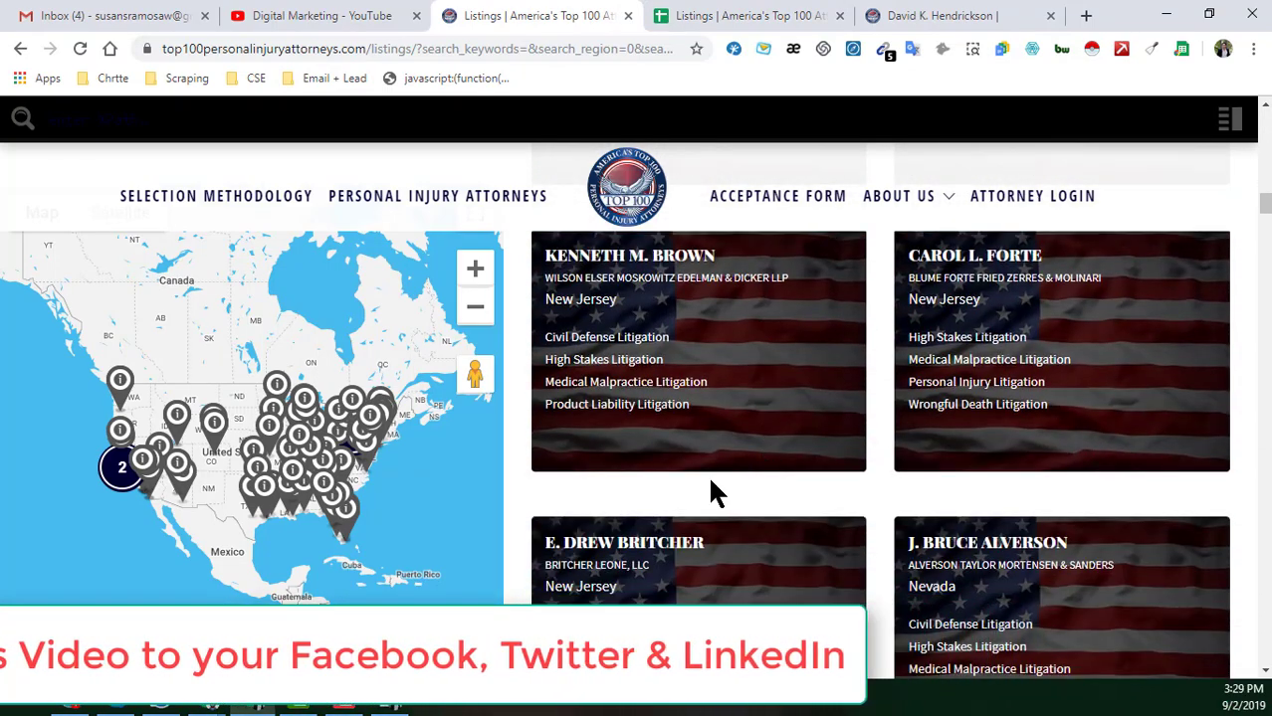
{"action": "scroll", "coordinate": [716, 488], "scroll_direction": "up", "scroll_amount": 2}
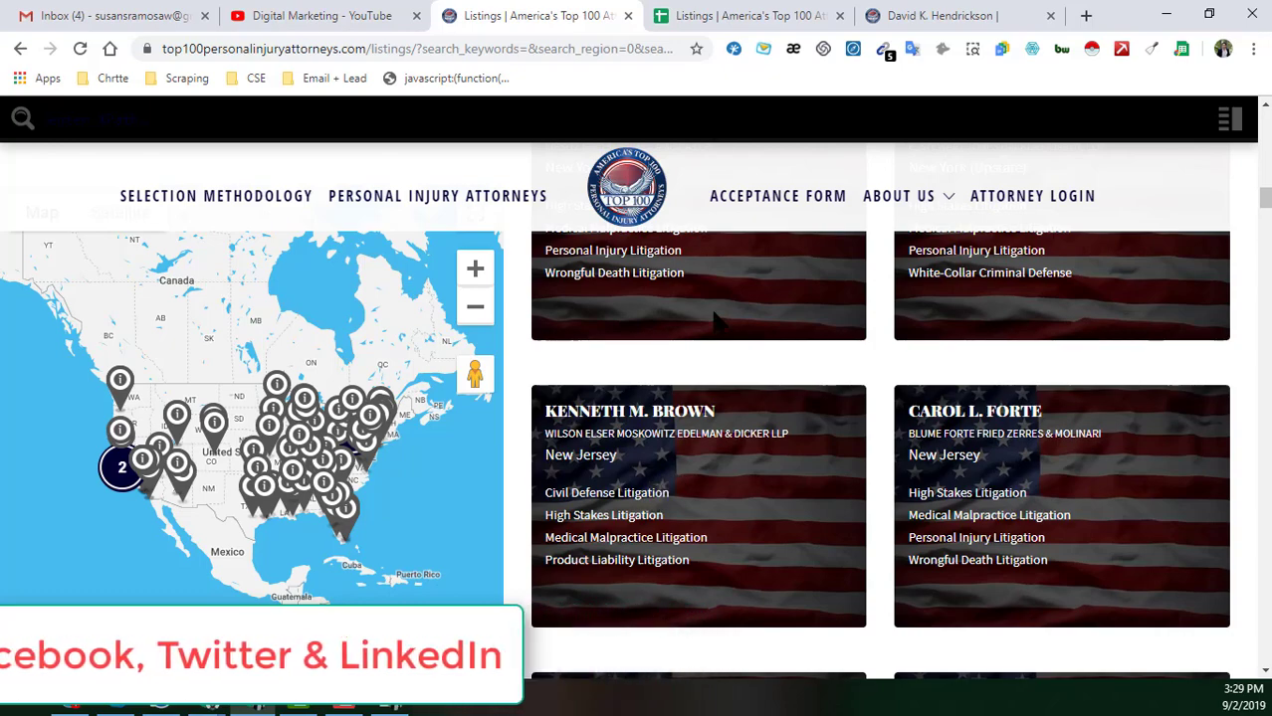
Return to the Google Sheet, widen the Email column E for the longer addresses, and select the name formula in C3.
{"action": "left_click", "coordinate": [745, 25]}
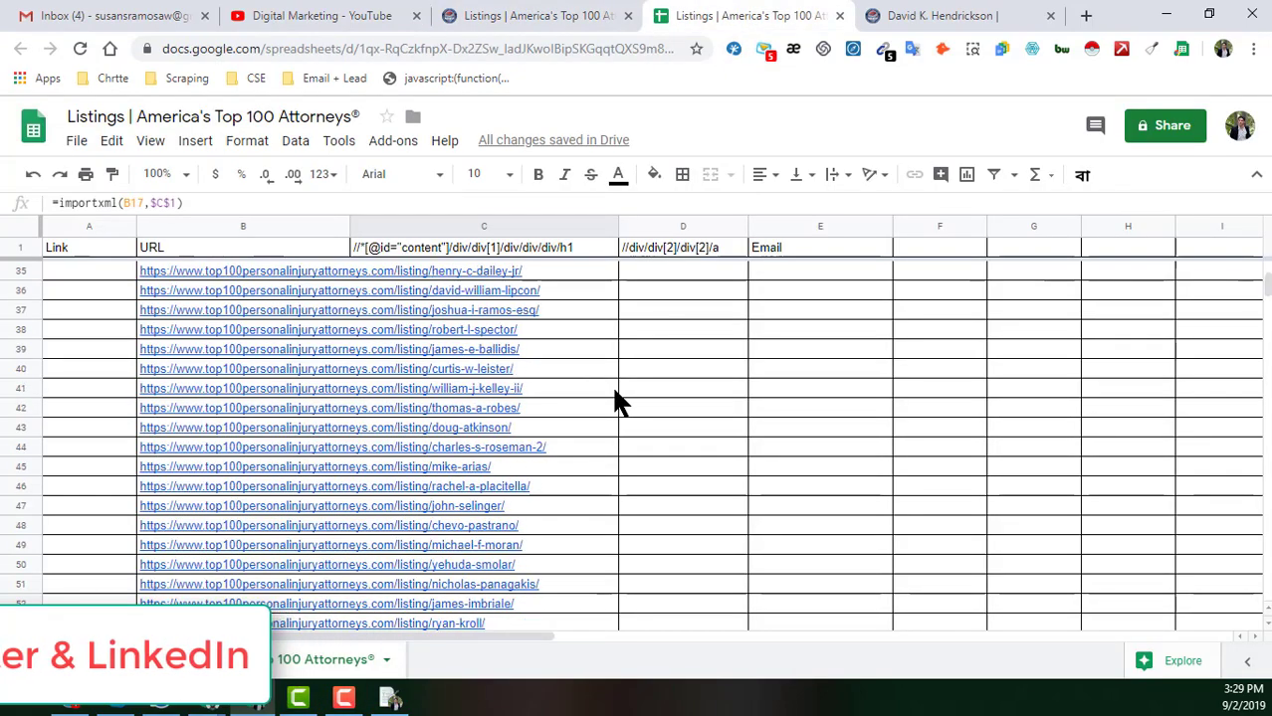
{"action": "scroll", "coordinate": [611, 383], "scroll_direction": "up", "scroll_amount": 5}
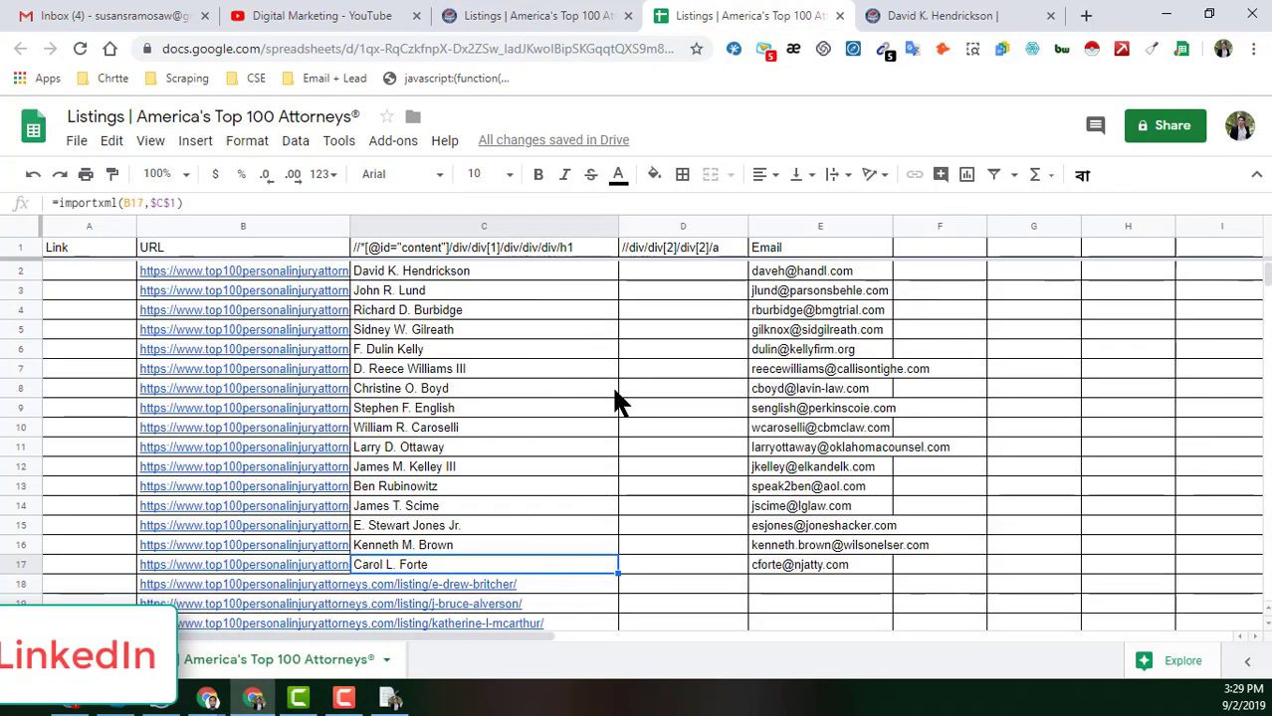
{"action": "left_click", "coordinate": [842, 269]}
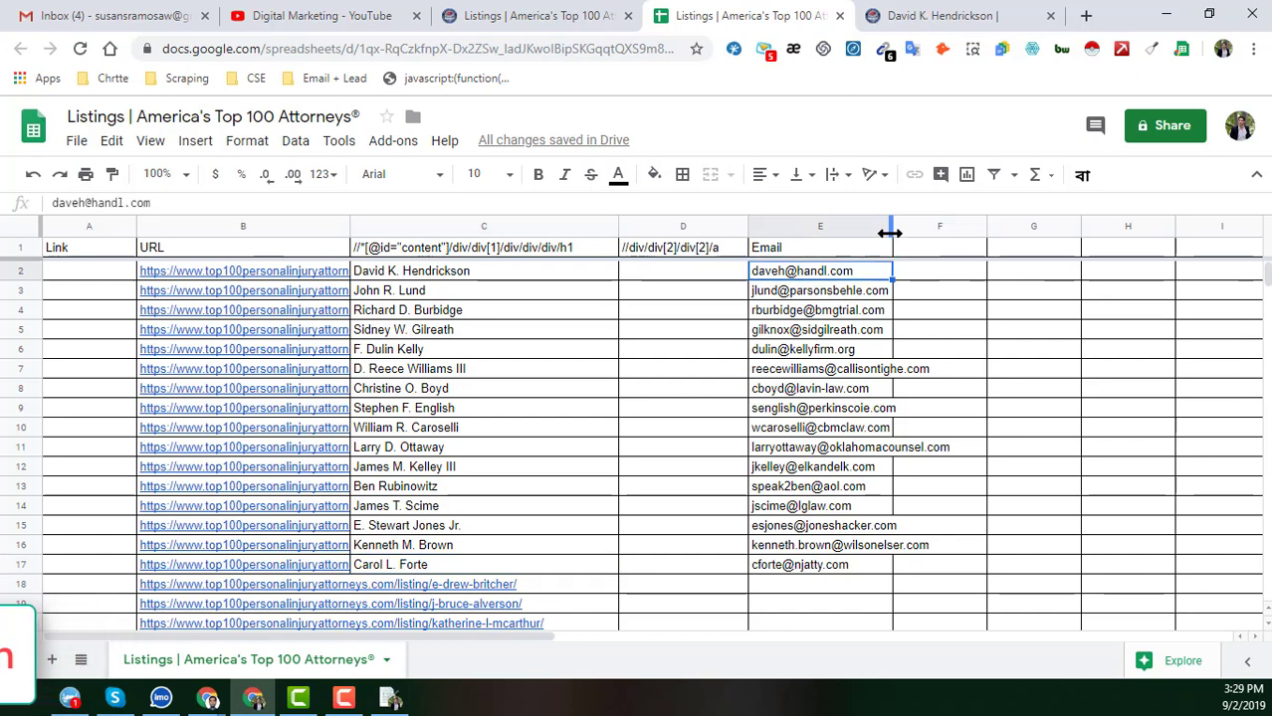
{"action": "left_click_drag", "start_coordinate": [893, 229], "coordinate": [932, 239]}
{"action": "left_click", "coordinate": [551, 291]}
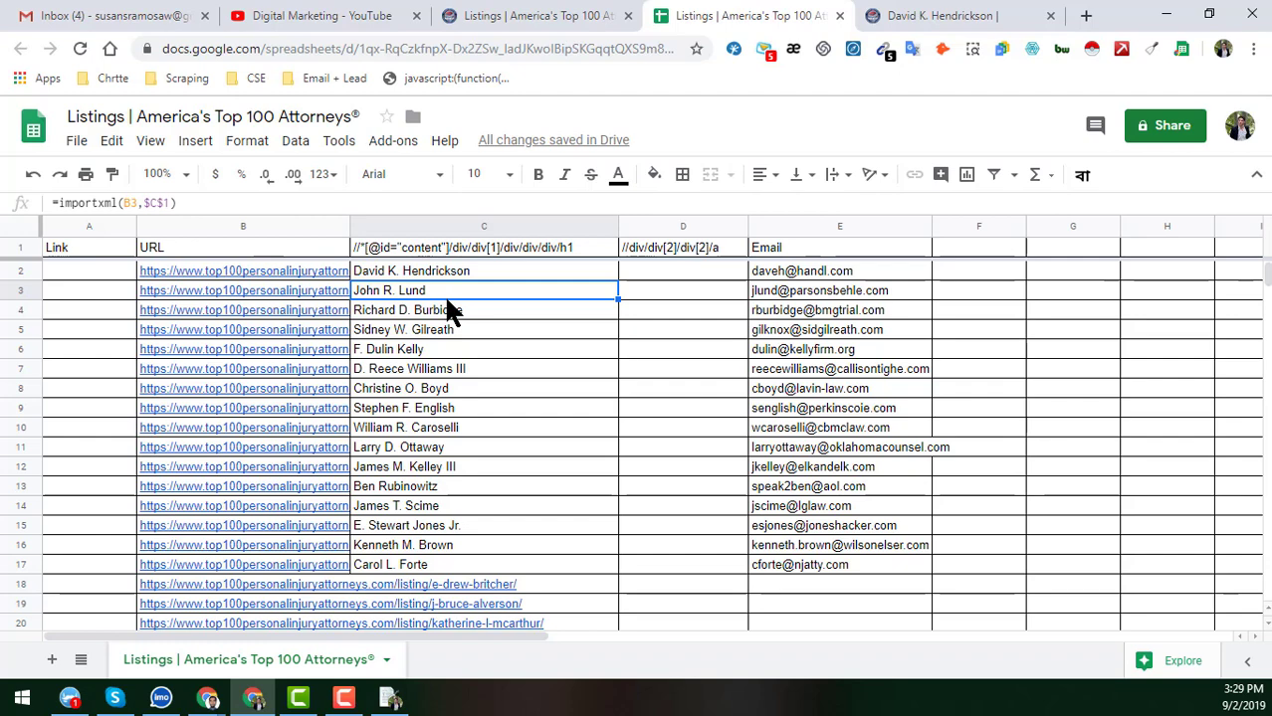
Switch to the attorney listings page and open the map marker on the northern California coast to view its name and address.
{"action": "left_click", "coordinate": [589, 17]}
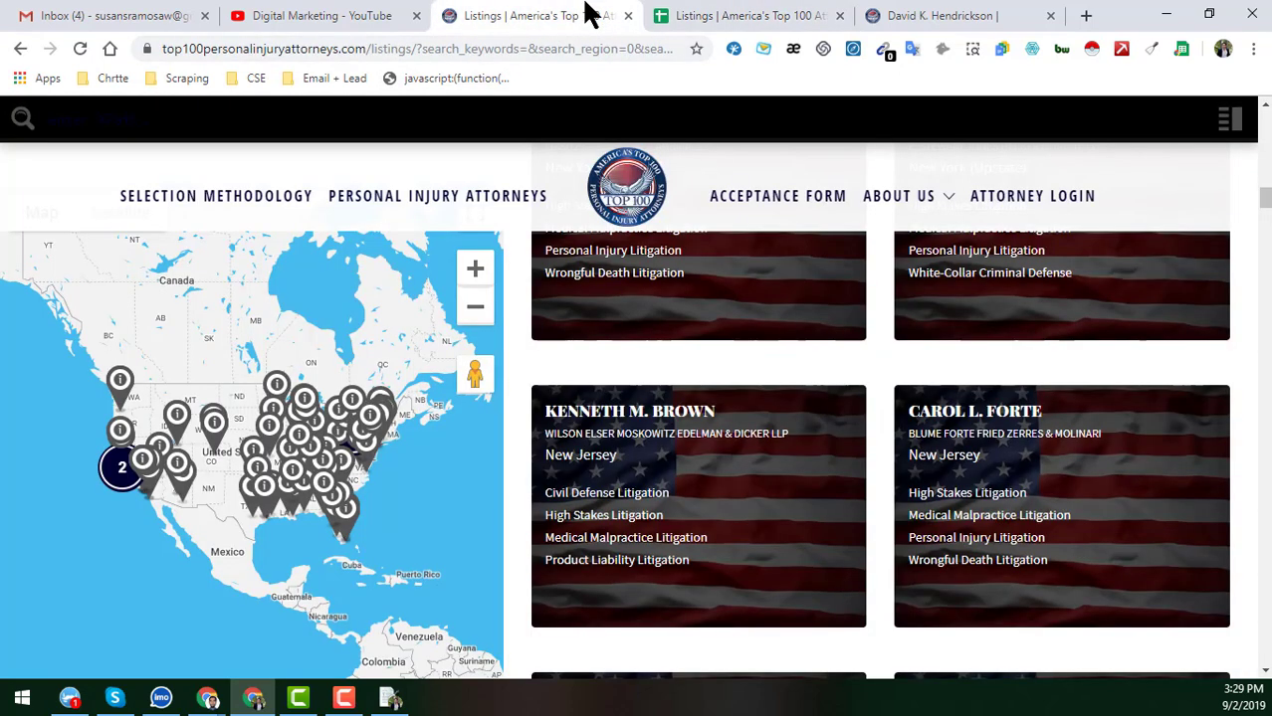
{"action": "scroll", "coordinate": [737, 480], "scroll_direction": "down", "scroll_amount": 2}
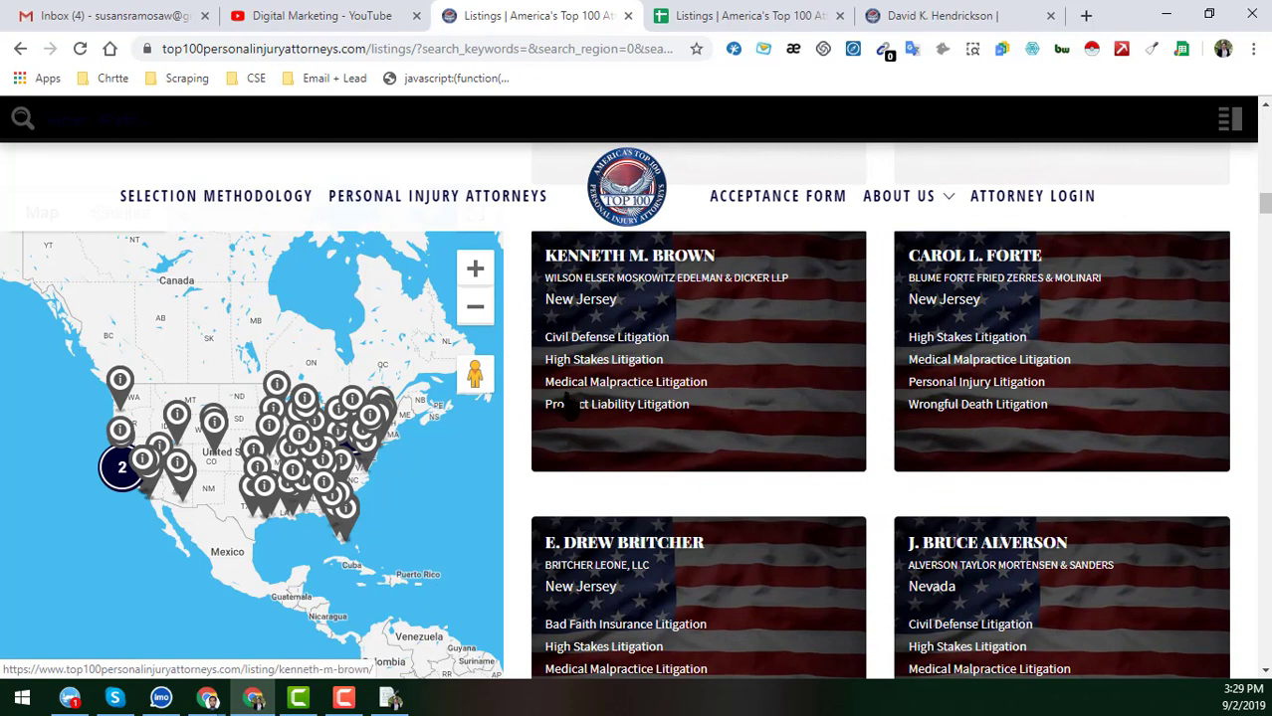
{"action": "left_click", "coordinate": [120, 430]}
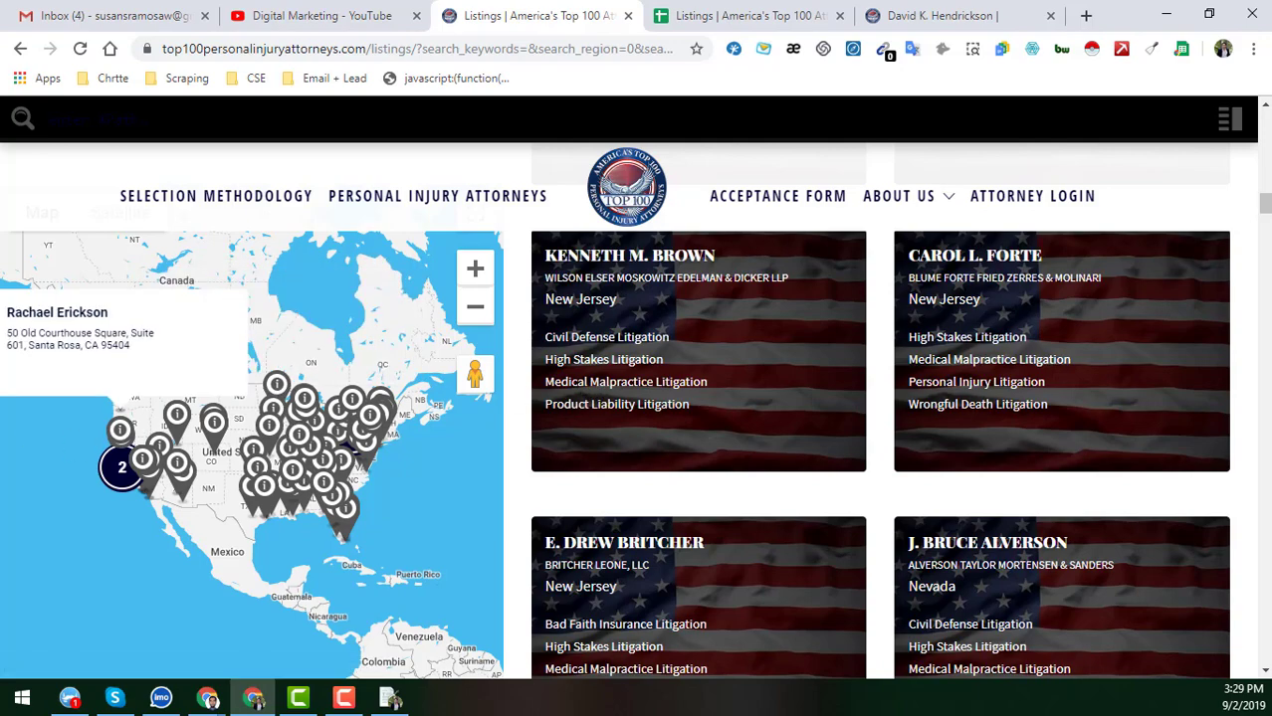